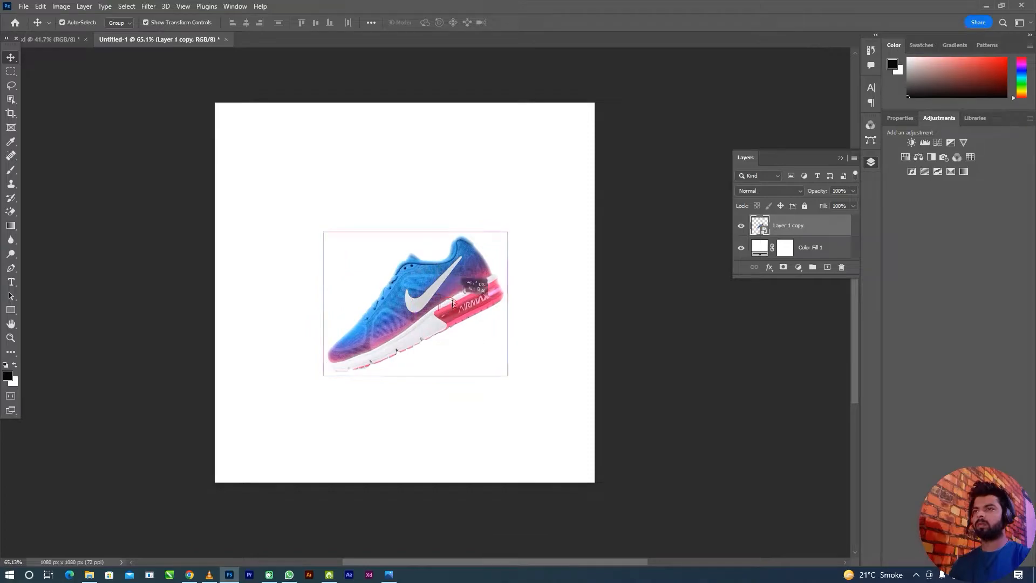
# - Nudge the shoe upward, and give the Color Fill 1 background a linear pink-to-blue Gradient Overlay at 90° and 100% opacity
pyautogui.moveTo(474, 287); pyautogui.dragTo(479, 277)
pyautogui.moveTo(792, 279); pyautogui.dragTo(791, 366)
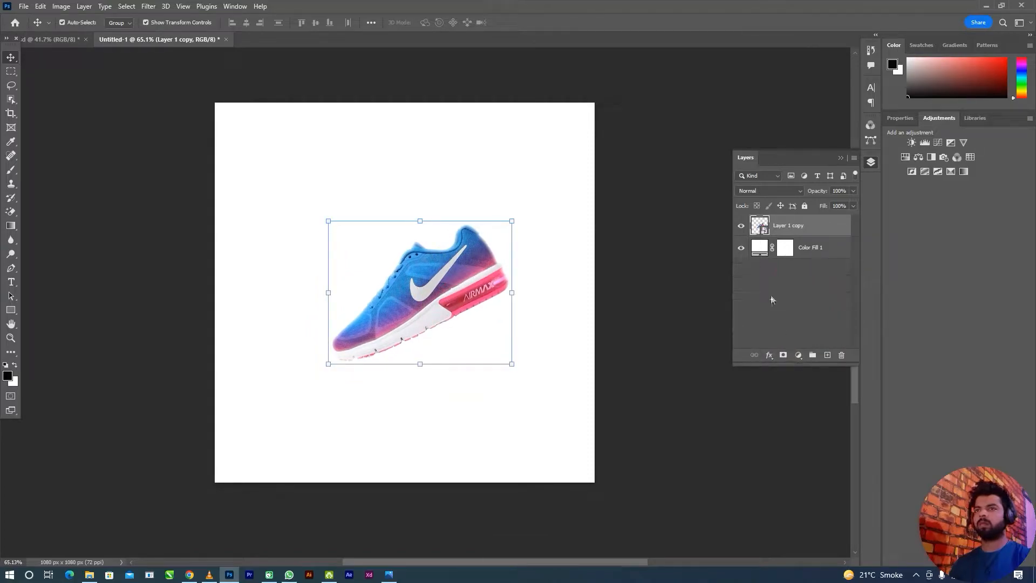
pyautogui.click(758, 251)
pyautogui.click(770, 355)
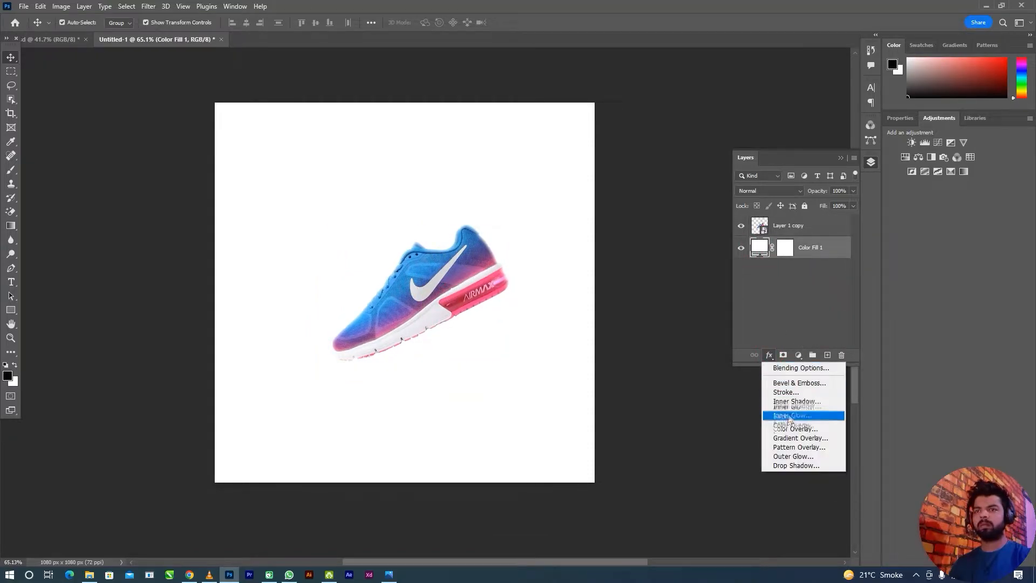
pyautogui.click(791, 438)
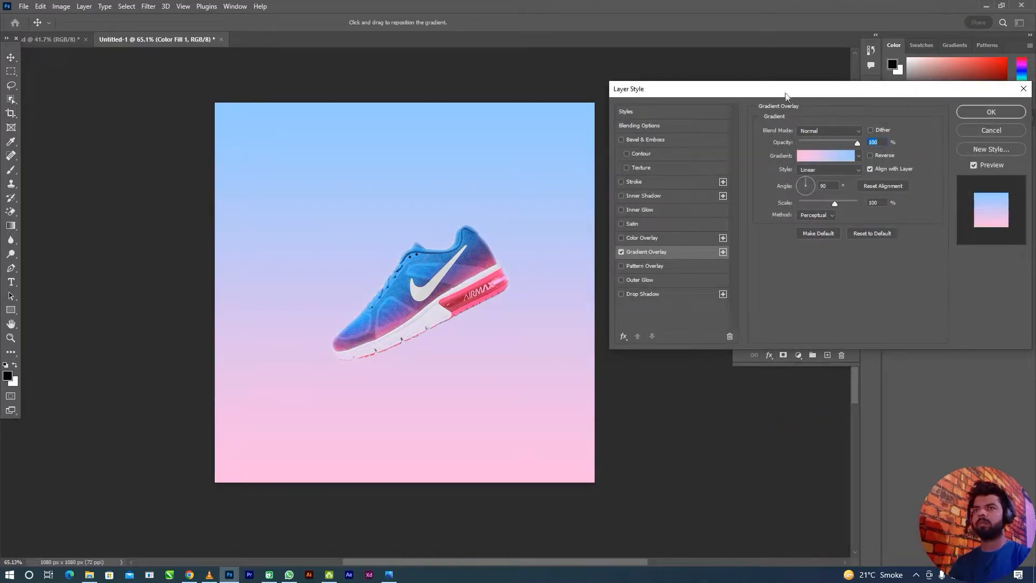
pyautogui.moveTo(786, 96); pyautogui.dragTo(792, 96)
pyautogui.click(832, 156)
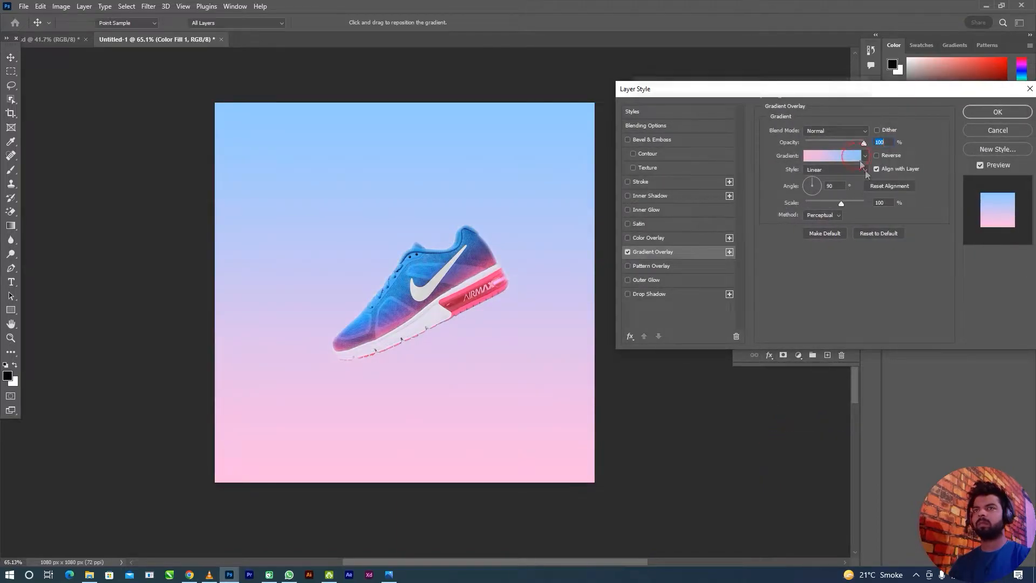
pyautogui.click(846, 109)
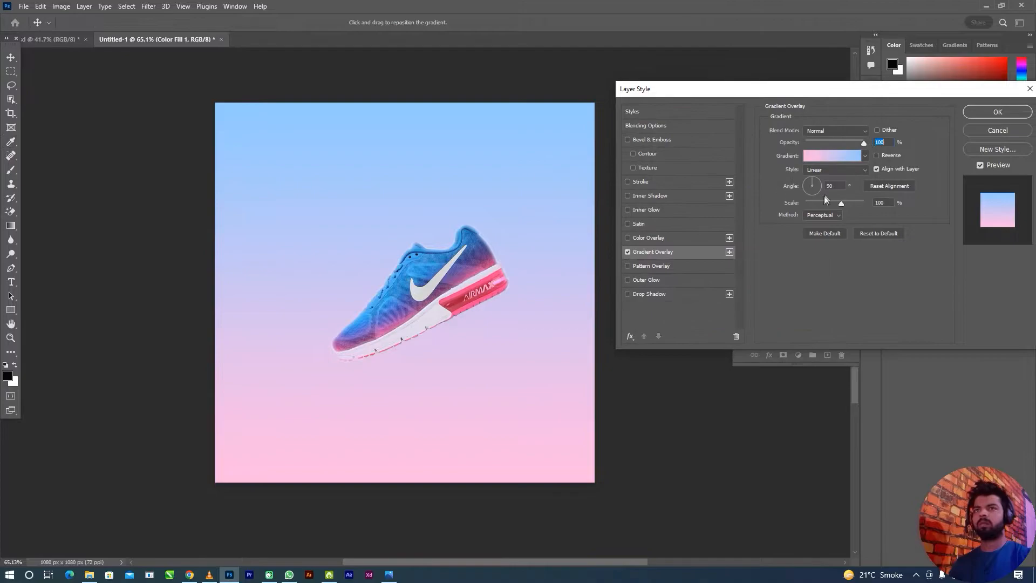
pyautogui.click(996, 112)
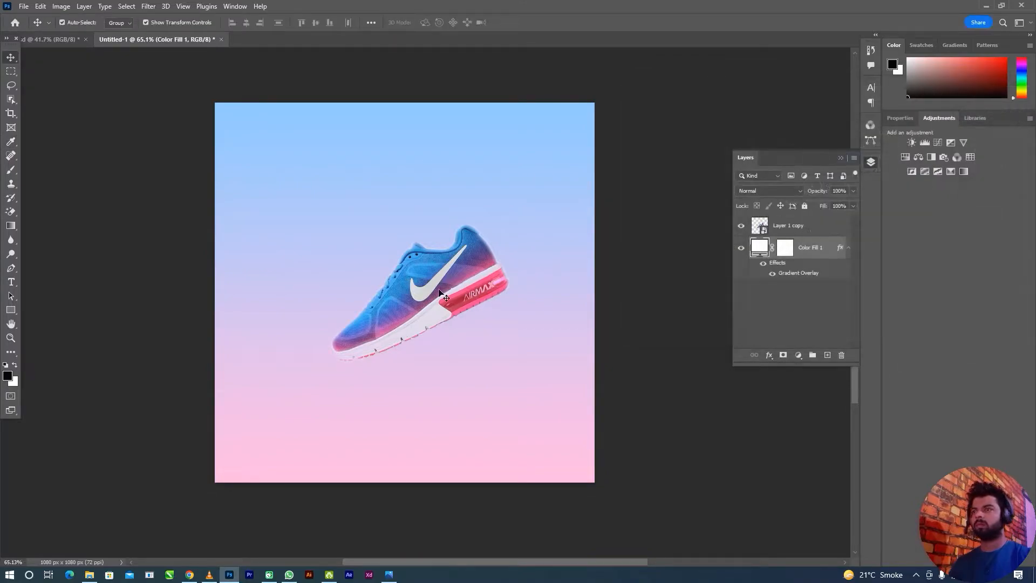
# - Duplicate the shoe, flip the copy horizontally and centre it horizontally in the lower half of the canvas
pyautogui.moveTo(441, 275); pyautogui.dragTo(421, 330)
pyautogui.hotkey('ctrl', 't')
pyautogui.rightClick(418, 328)
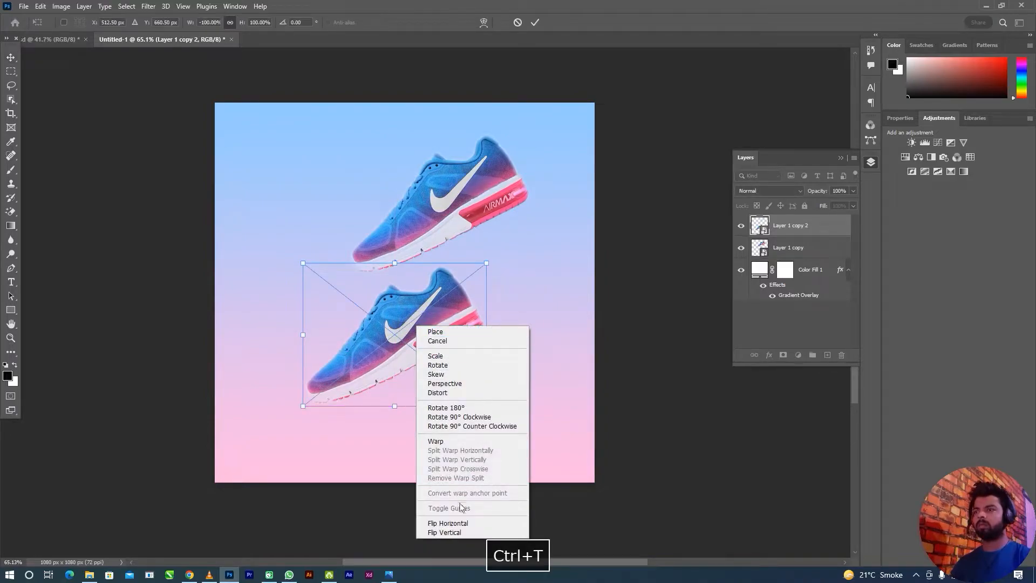
pyautogui.click(448, 522)
pyautogui.moveTo(400, 358)
pyautogui.mouseDown()
pyautogui.moveTo(423, 369)
pyautogui.moveTo(409, 369)
pyautogui.mouseUp()
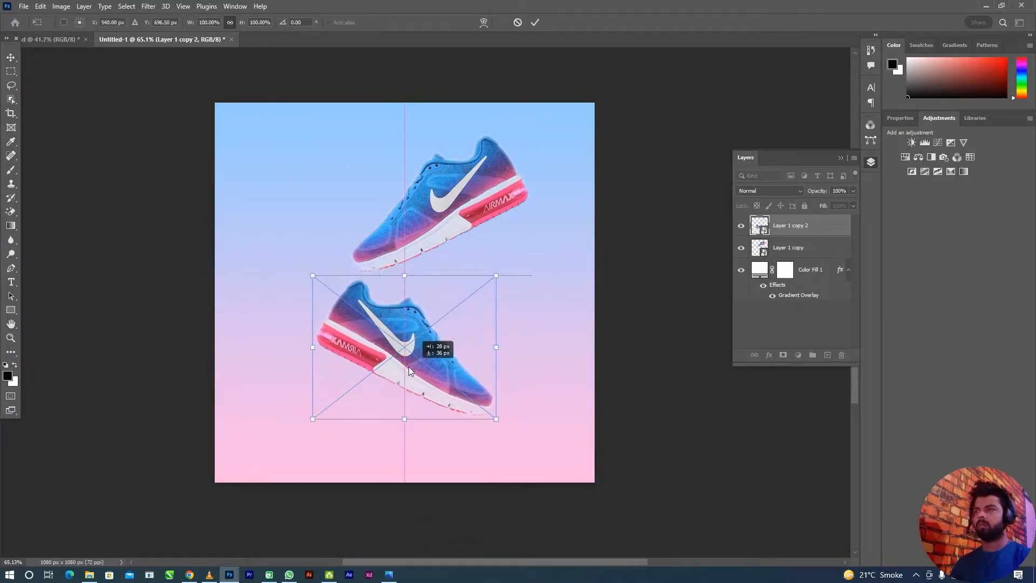
pyautogui.press('Return')
# - Scale the upper shoe down to about 86% and position it just above the flipped shoe
pyautogui.click(462, 221)
pyautogui.moveTo(528, 272); pyautogui.dragTo(521, 268)
pyautogui.moveTo(471, 226); pyautogui.dragTo(471, 237)
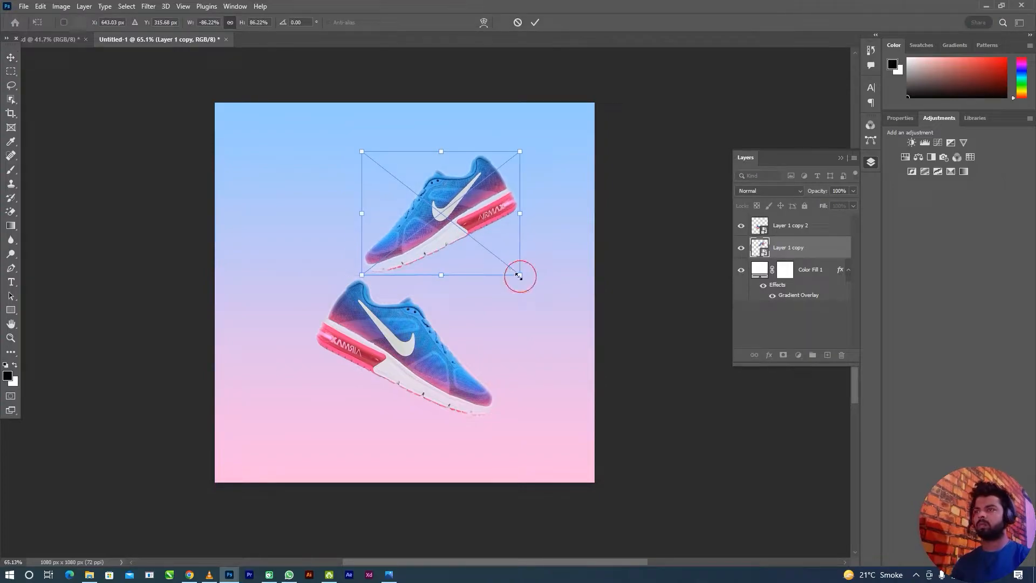
pyautogui.press('Return')
# - Reposition both shoes together around the middle of the canvas, then deselect them
pyautogui.moveTo(422, 354); pyautogui.dragTo(419, 347)
pyautogui.keyDown('shift'); pyautogui.click(444, 234); pyautogui.keyUp('shift')
pyautogui.moveTo(446, 222); pyautogui.dragTo(441, 238)
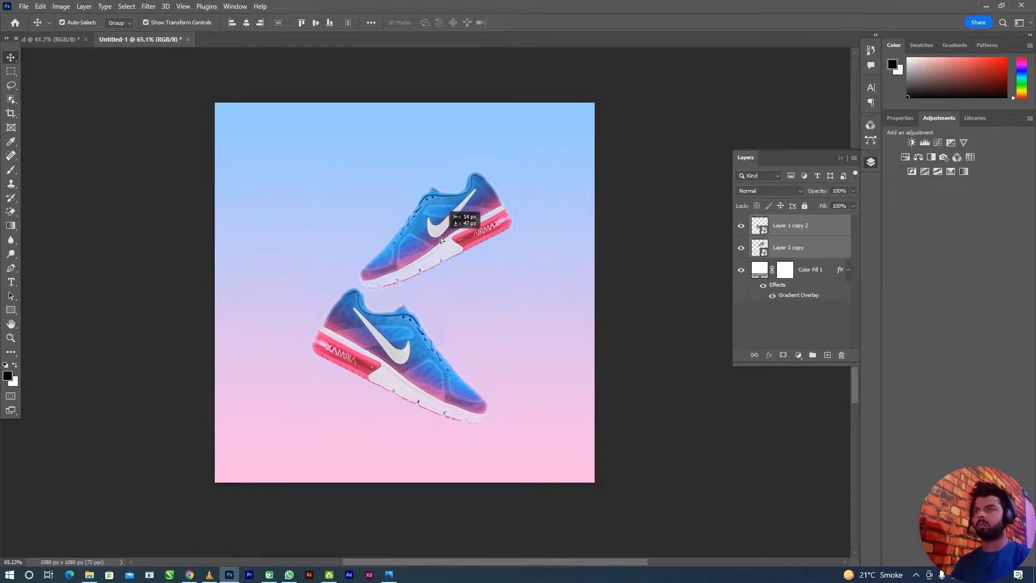
pyautogui.click(629, 324)
# - Add the white single-line text "AIR MAX" above the shoes
pyautogui.click(11, 282)
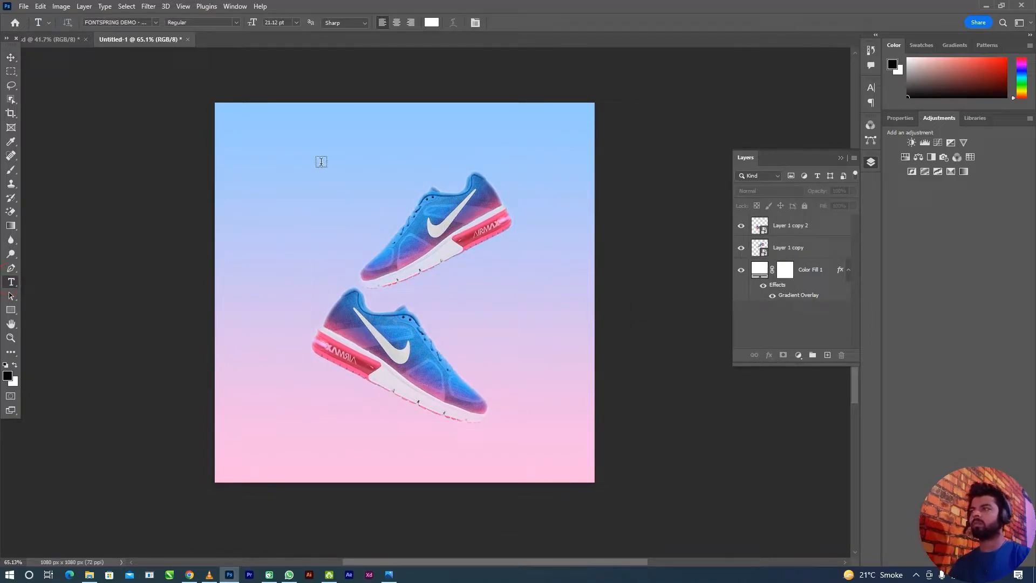
pyautogui.click(323, 161)
pyautogui.press('capslock')
pyautogui.write('R')
pyautogui.press('Return')
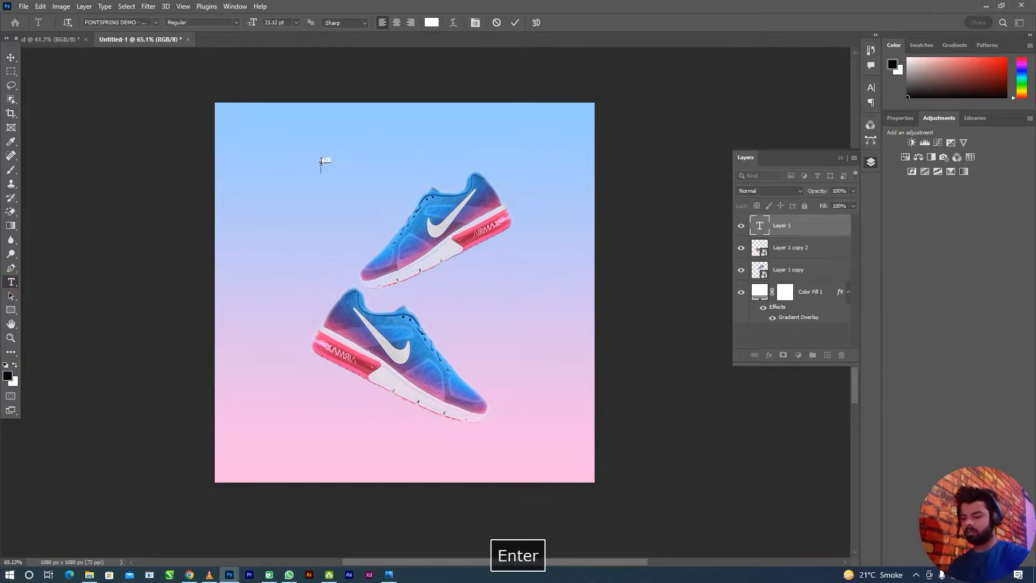
pyautogui.write('AX')
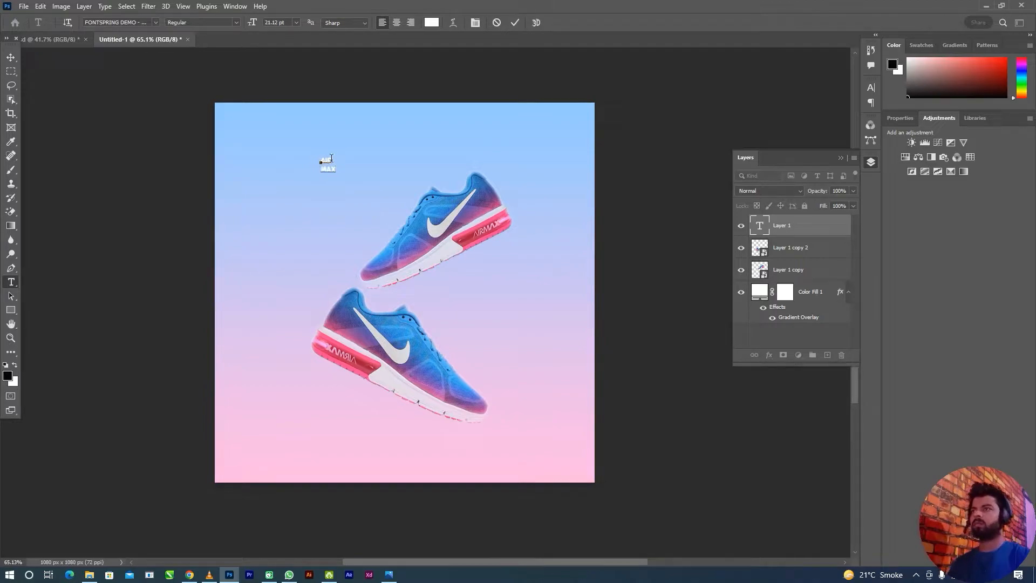
pyautogui.press('Delete')
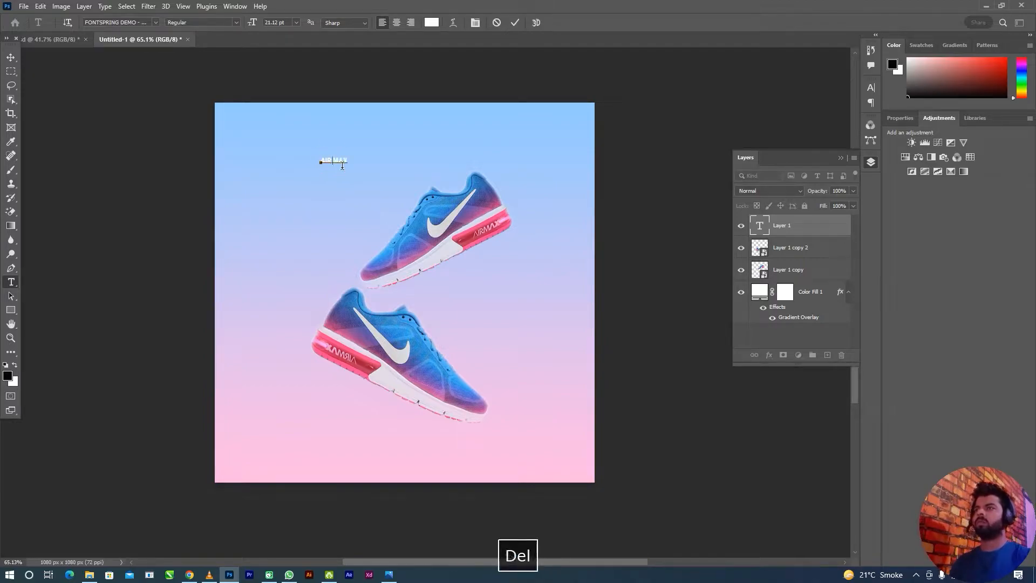
pyautogui.click(12, 58)
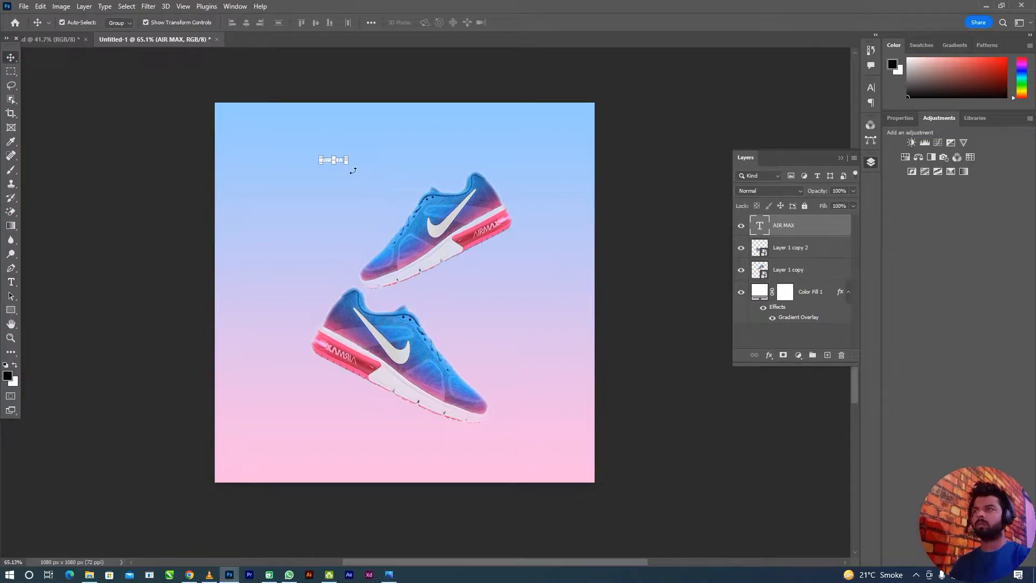
# - Rotate the AIR MAX text 90° and enlarge it to run vertically down the canvas centre at almost full height
pyautogui.moveTo(348, 165); pyautogui.dragTo(408, 215)
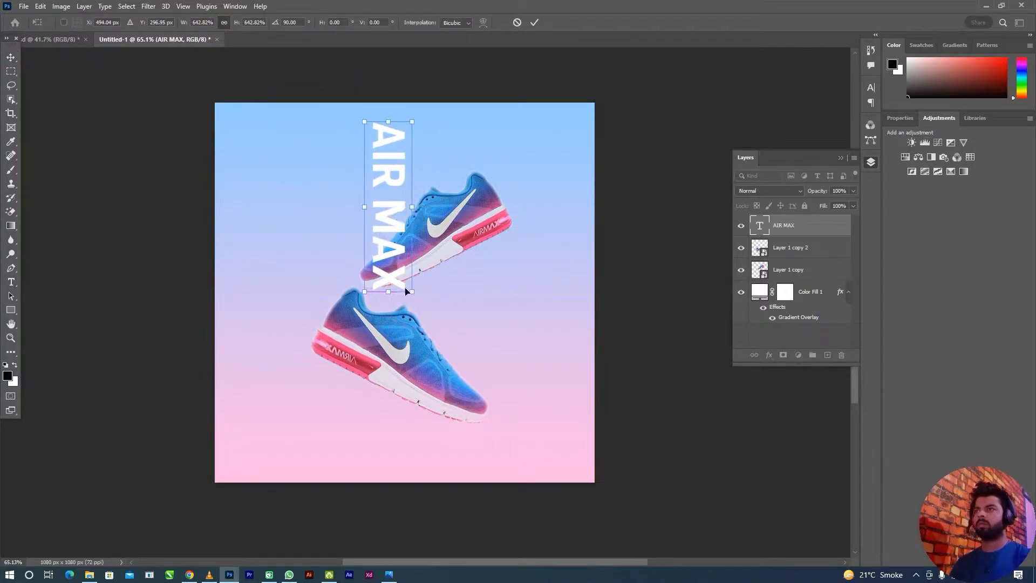
pyautogui.moveTo(412, 290); pyautogui.dragTo(460, 468)
pyautogui.moveTo(411, 351); pyautogui.dragTo(425, 335)
pyautogui.press('Return')
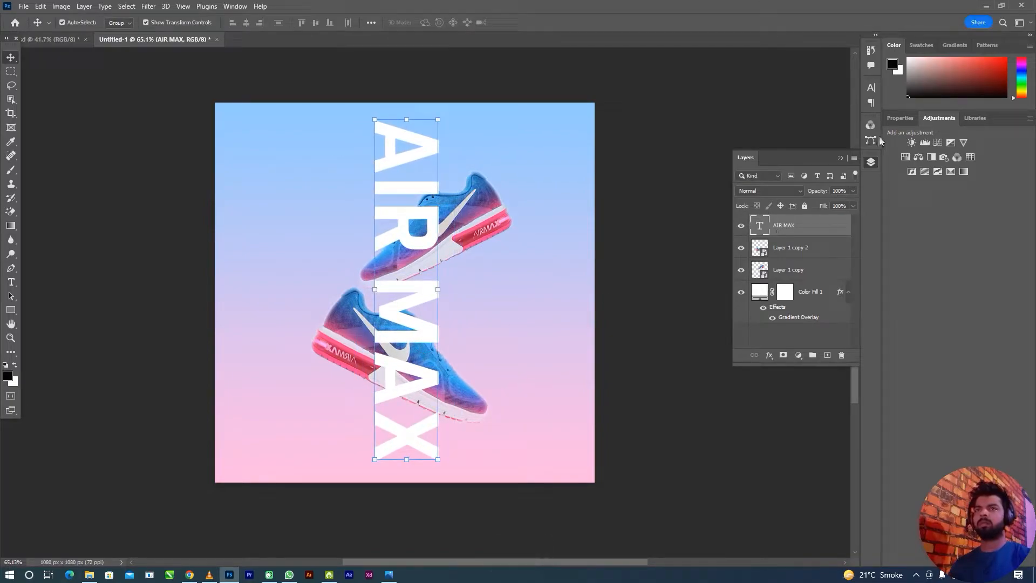
# - Change the AIR MAX text's font to Futura Md BT Medium
pyautogui.click(871, 90)
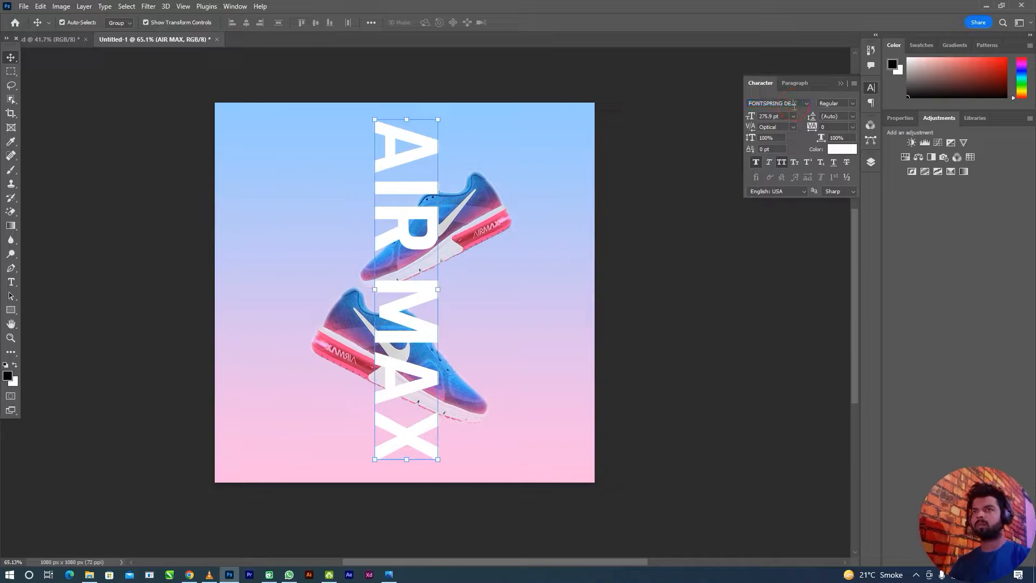
pyautogui.hotkey('ctrl', 'a')
pyautogui.write('P')
pyautogui.press('BackSpace')
pyautogui.write('F')
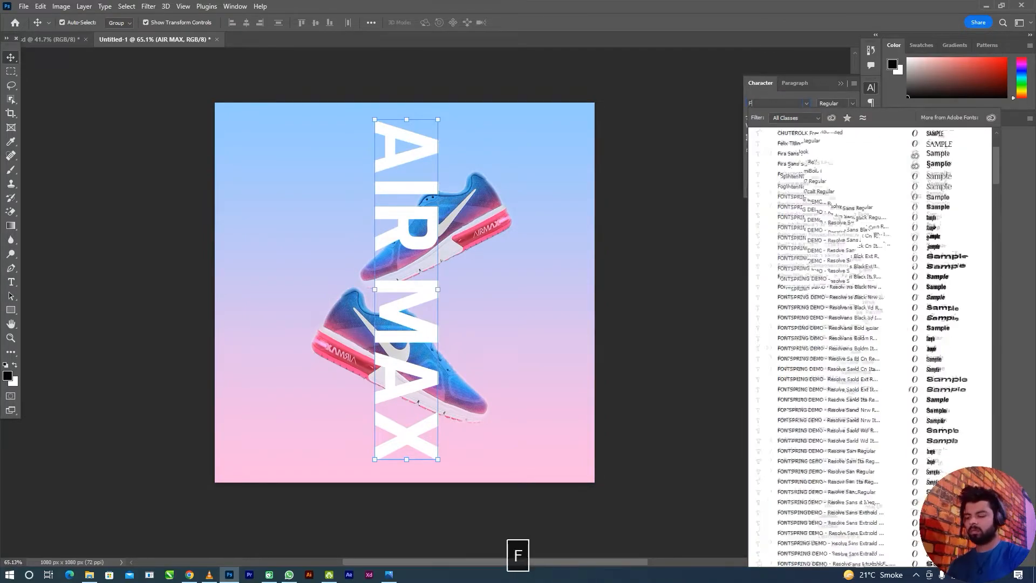
pyautogui.write('UTU')
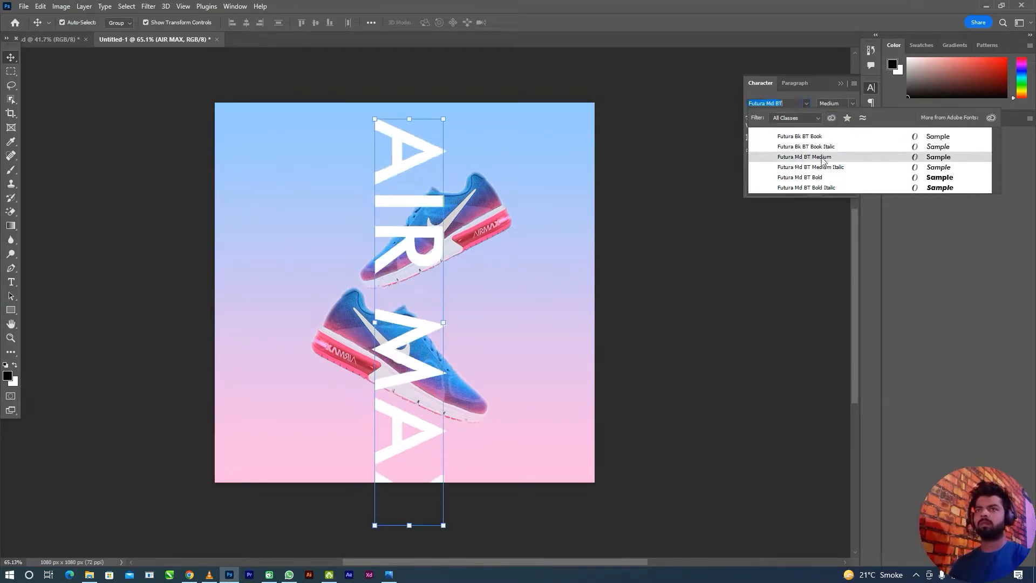
pyautogui.click(822, 157)
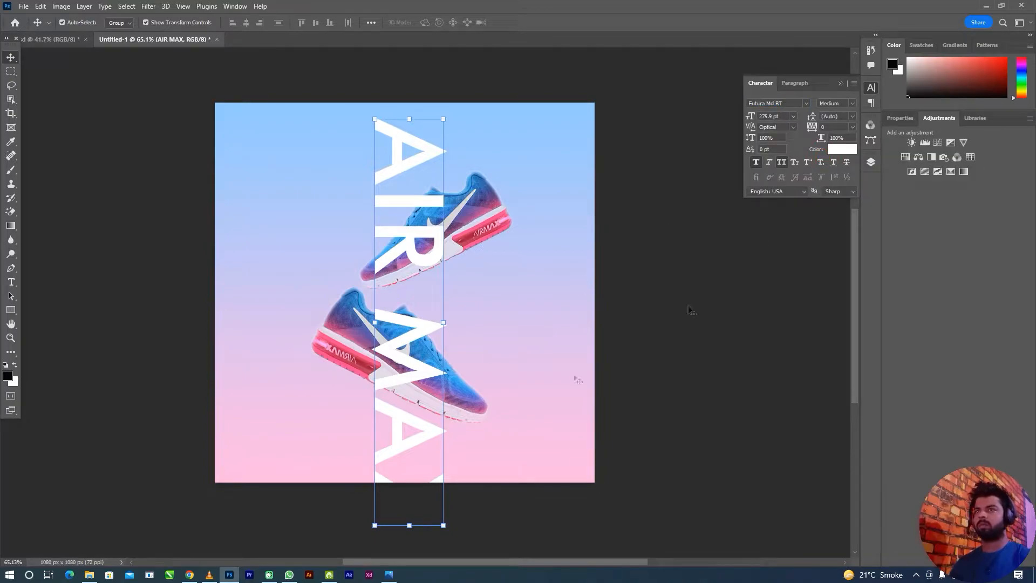
# - Scale the AIR MAX text down and move it so it fits within the canvas height
pyautogui.moveTo(409, 527); pyautogui.dragTo(413, 483)
pyautogui.moveTo(411, 420); pyautogui.dragTo(421, 410)
pyautogui.press('Return')
# - Move both shoes slightly upward and shrink the lower shoe a little to balance it with the upper one
pyautogui.moveTo(476, 235); pyautogui.dragTo(478, 222)
pyautogui.moveTo(470, 390); pyautogui.dragTo(475, 380)
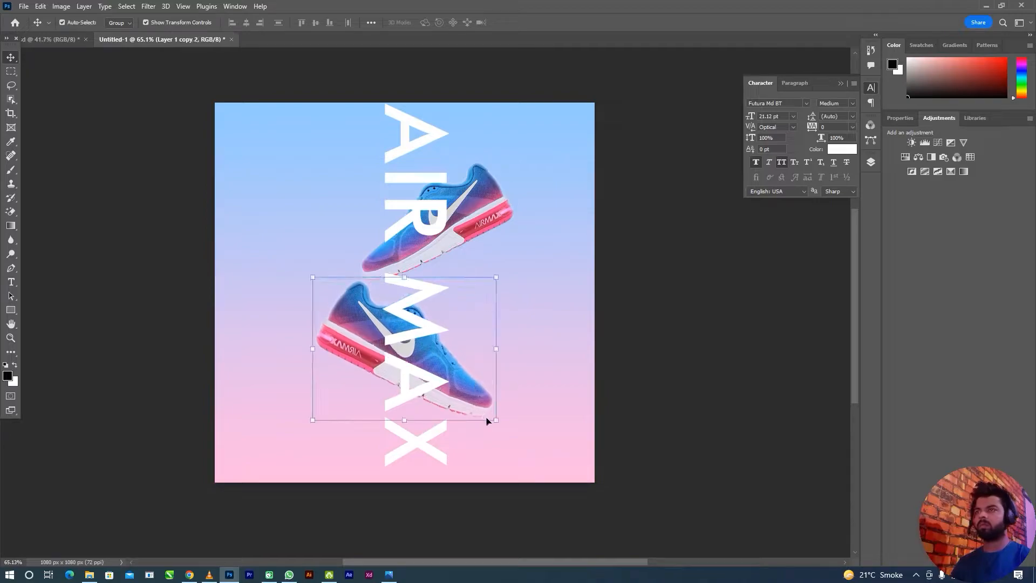
pyautogui.moveTo(486, 421); pyautogui.dragTo(487, 413)
pyautogui.press('Return')
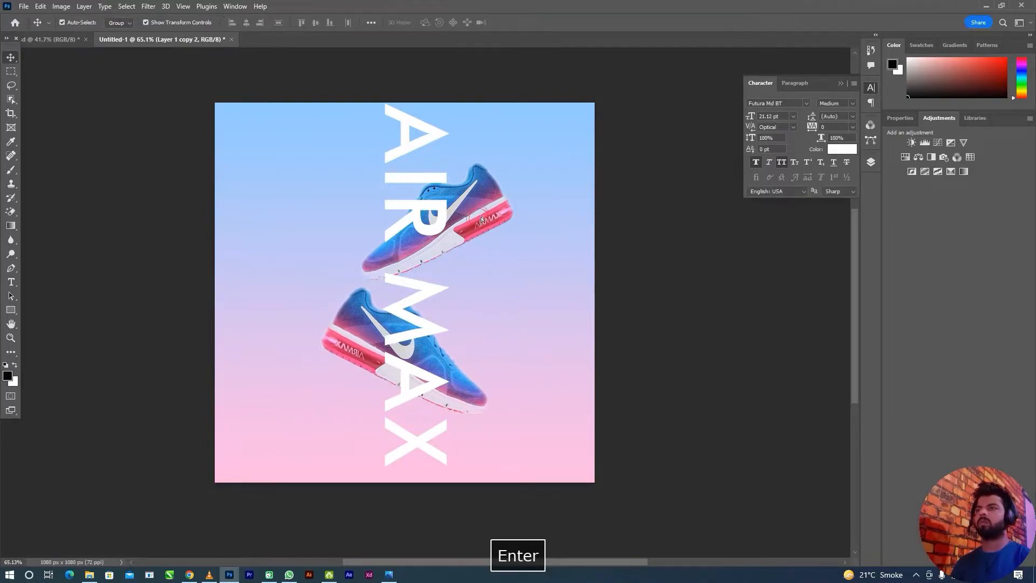
pyautogui.moveTo(482, 219); pyautogui.dragTo(485, 215)
# - Select both shoes and scale them down slightly together
pyautogui.click(475, 387)
pyautogui.press('space')
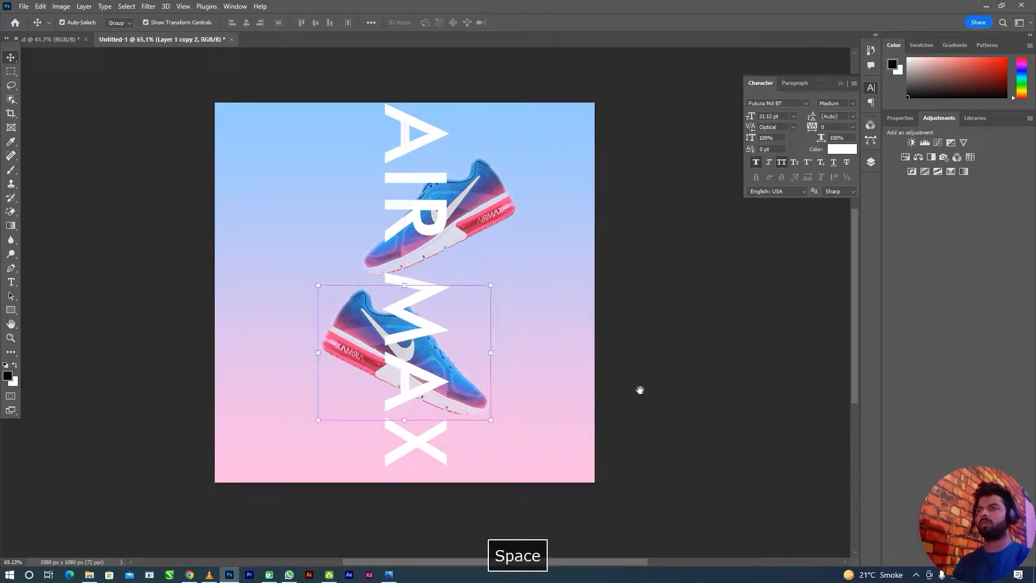
pyautogui.moveTo(641, 390); pyautogui.dragTo(629, 391)
pyautogui.keyDown('shift'); pyautogui.click(438, 228); pyautogui.keyUp('shift')
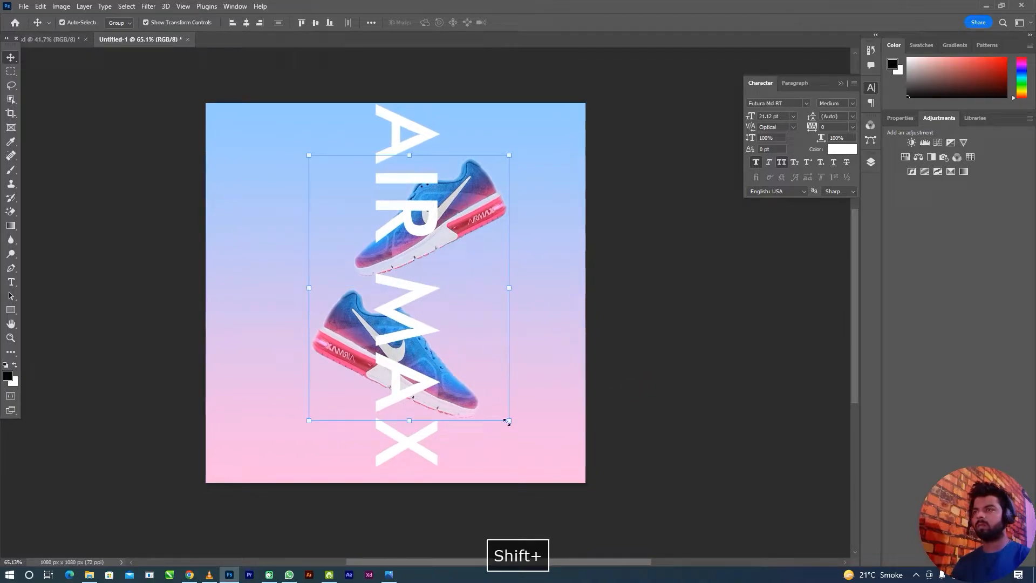
pyautogui.moveTo(508, 422)
pyautogui.mouseDown()
pyautogui.moveTo(523, 417)
pyautogui.moveTo(505, 419)
pyautogui.mouseUp()
pyautogui.press('Return')
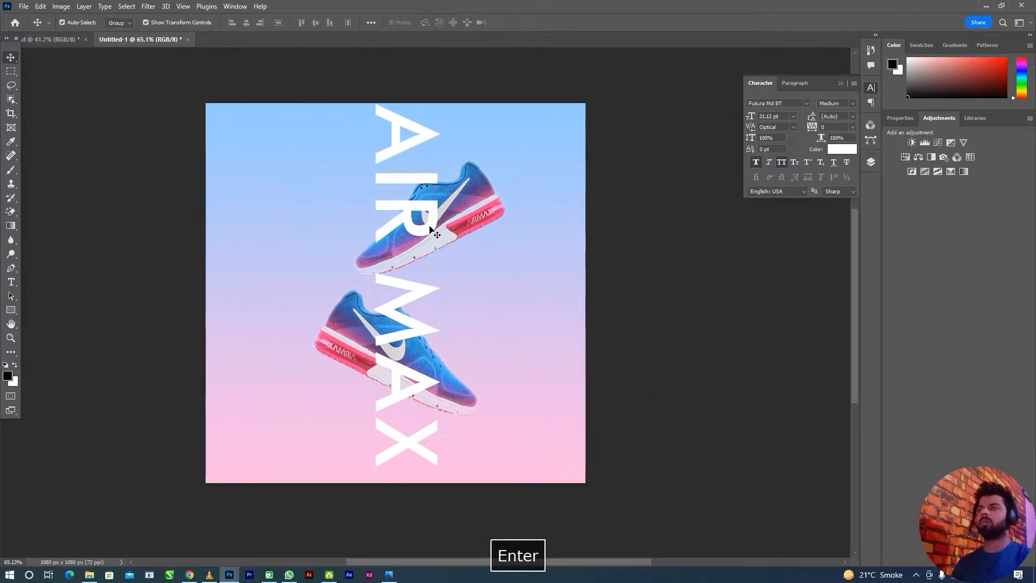
# - Reduce the AIR MAX text to about 228.69 pt and reposition it along the canvas's vertical centre line
pyautogui.click(430, 230)
pyautogui.moveTo(445, 466); pyautogui.dragTo(444, 456)
pyautogui.moveTo(414, 425); pyautogui.dragTo(410, 425)
pyautogui.press('Return')
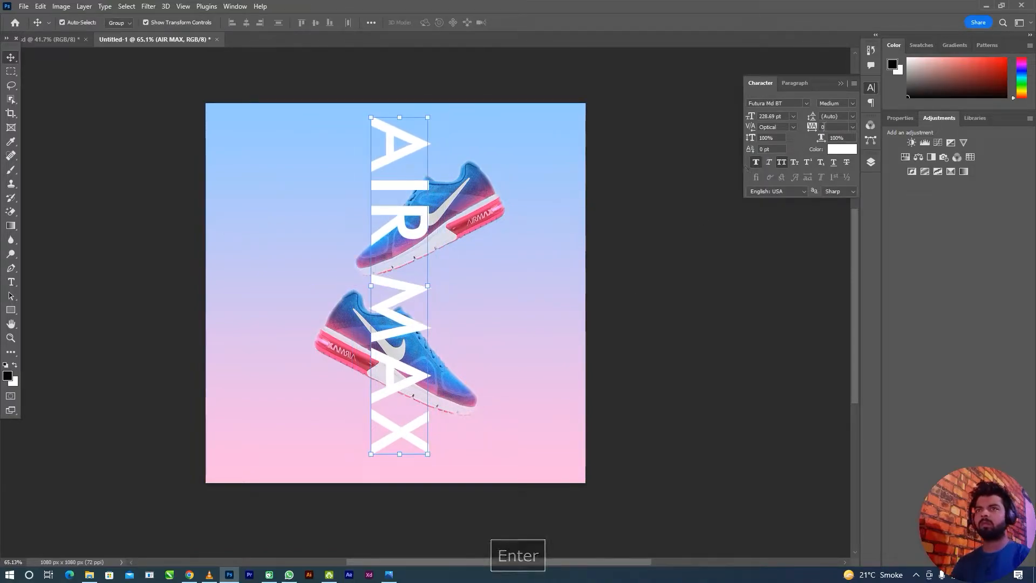
# - Bring both shoe layers in front of the AIR MAX text
pyautogui.press('space')
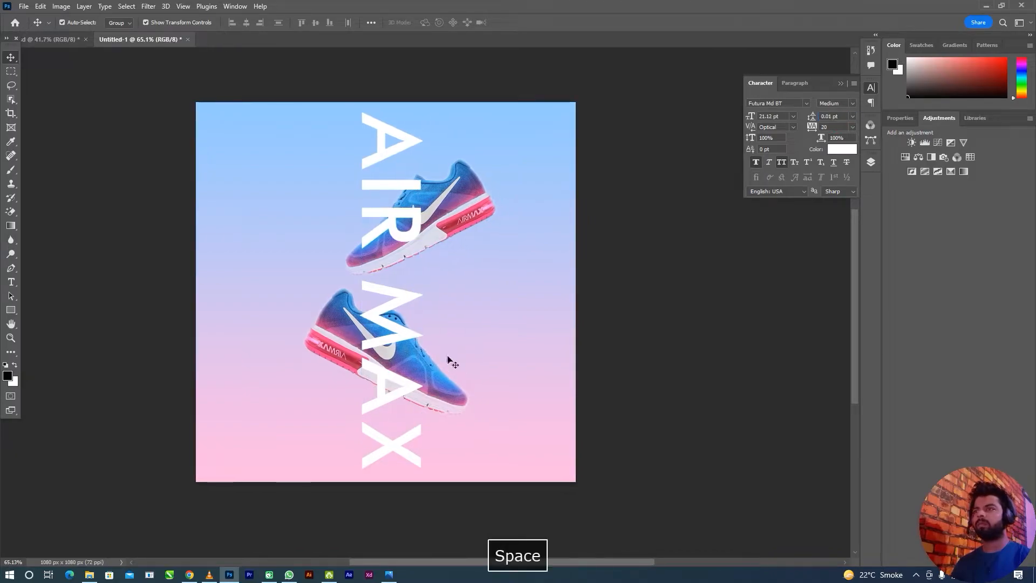
pyautogui.scroll(1, 456, 358)
pyautogui.moveTo(392, 341); pyautogui.dragTo(429, 334)
pyautogui.scroll(-1, 384, 348)
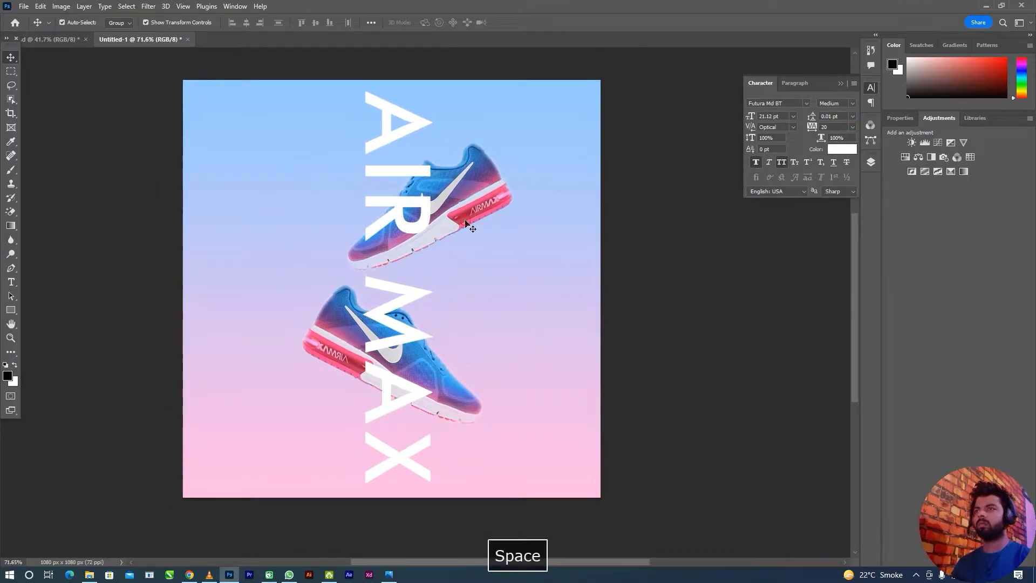
pyautogui.keyDown('shift'); pyautogui.click(447, 405); pyautogui.keyUp('shift')
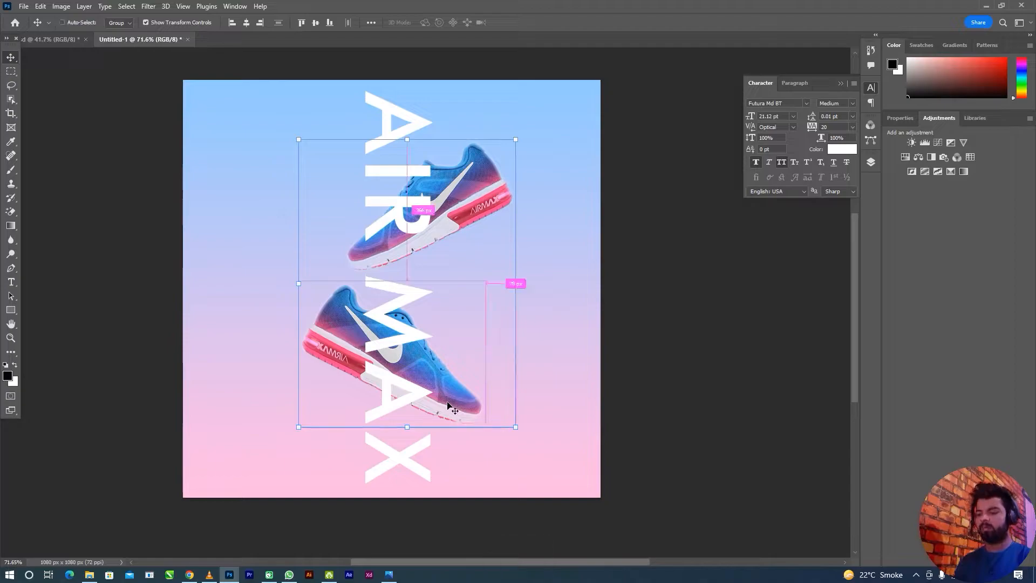
pyautogui.hotkey('ctrl', ']')
pyautogui.press('space')
pyautogui.moveTo(597, 354); pyautogui.dragTo(589, 351)
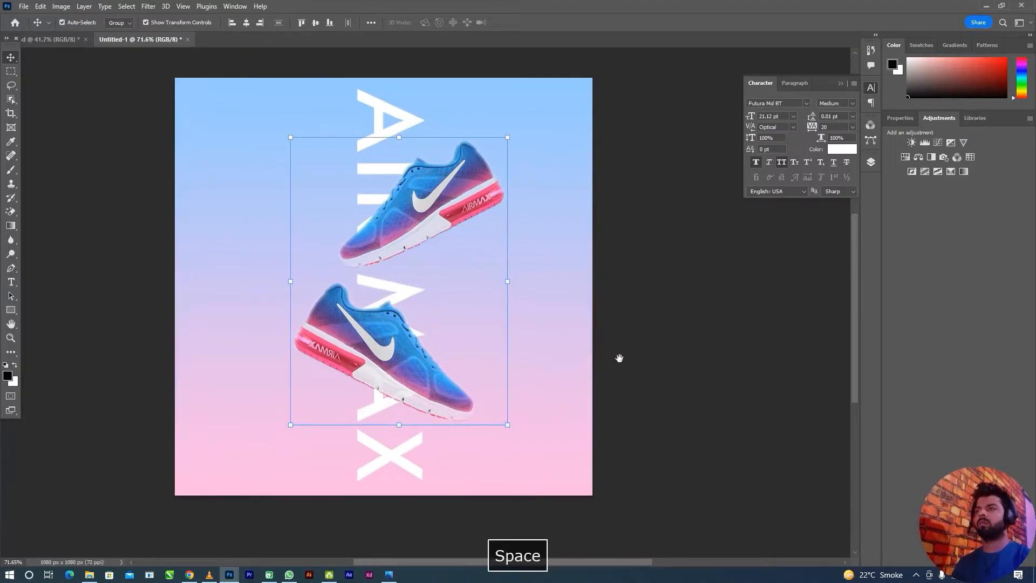
# - Add a drop shadow to the upper shoe with 20% opacity, a 111° angle, 35 px distance and 27 px size
pyautogui.click(438, 193)
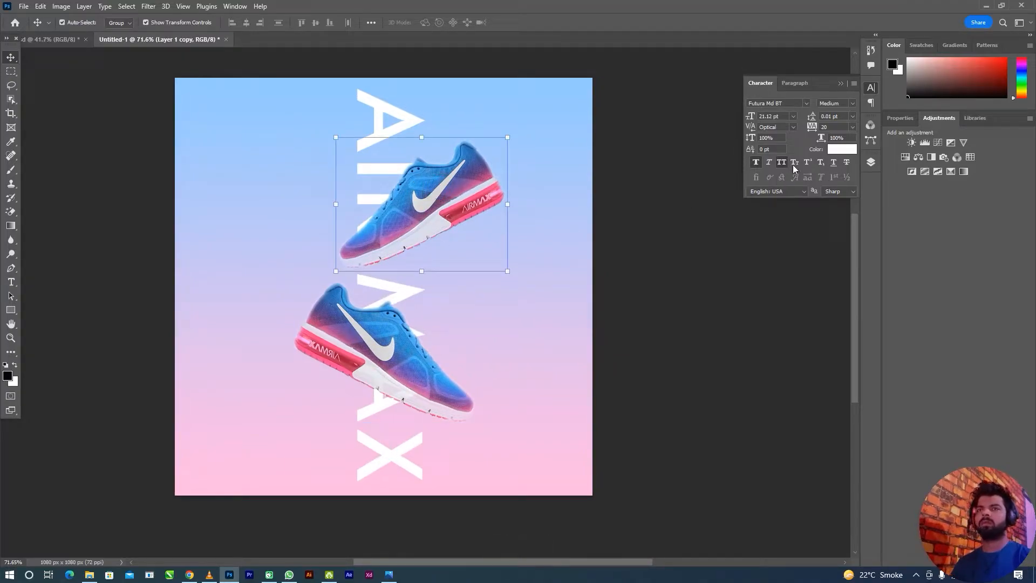
pyautogui.click(871, 163)
pyautogui.click(768, 357)
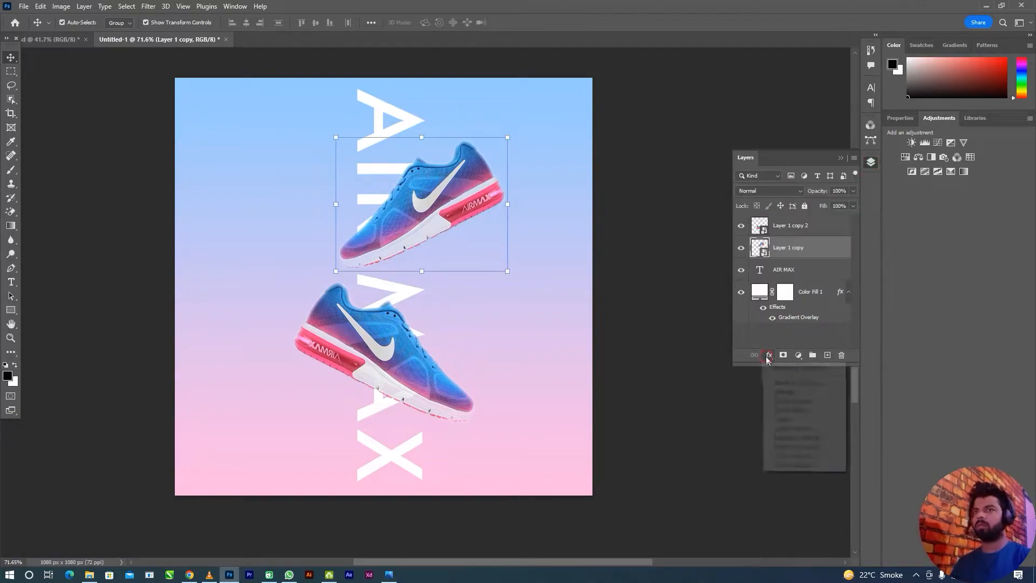
pyautogui.click(795, 467)
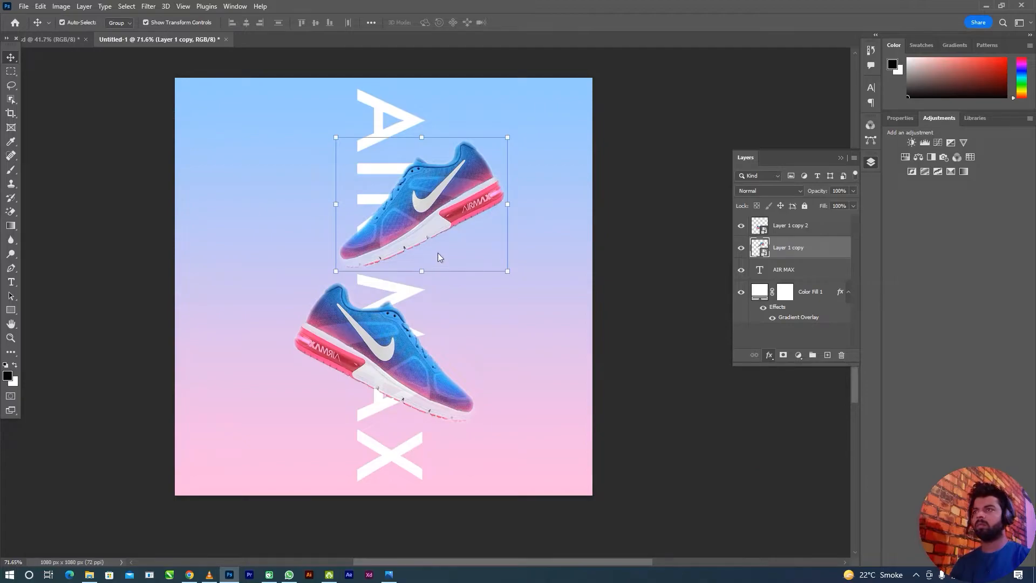
pyautogui.moveTo(436, 251); pyautogui.dragTo(437, 250)
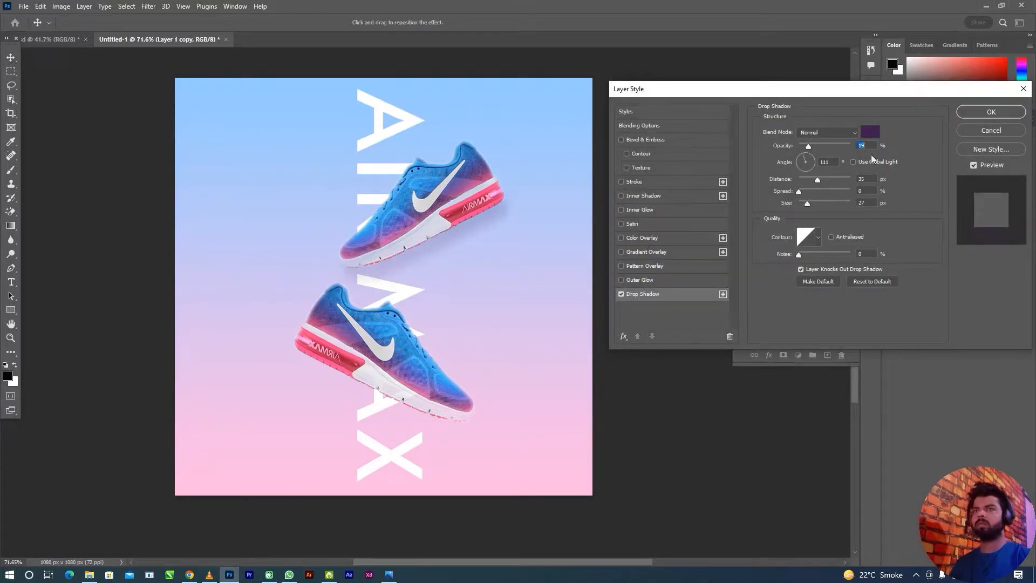
pyautogui.write('20')
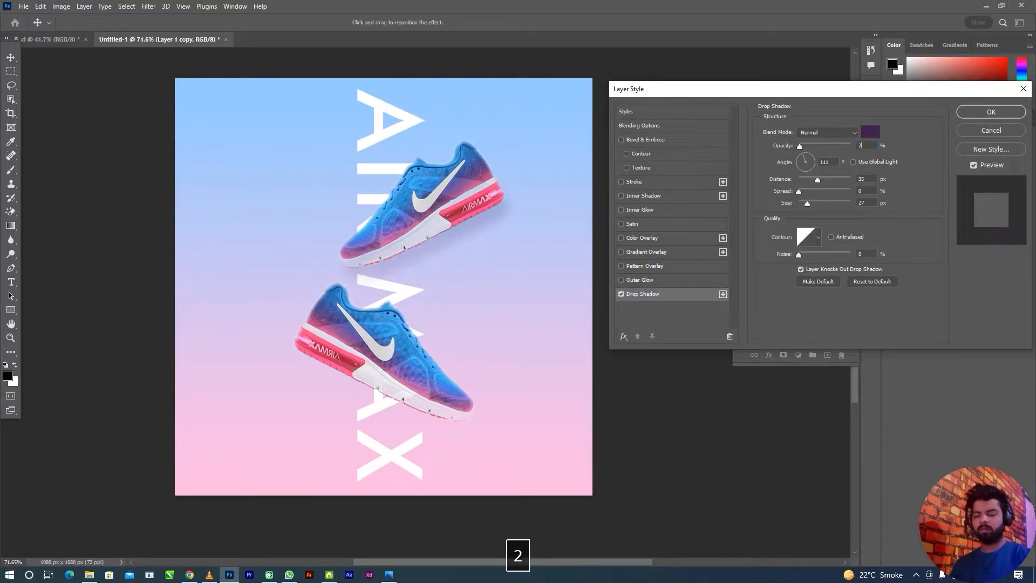
pyautogui.press('Return')
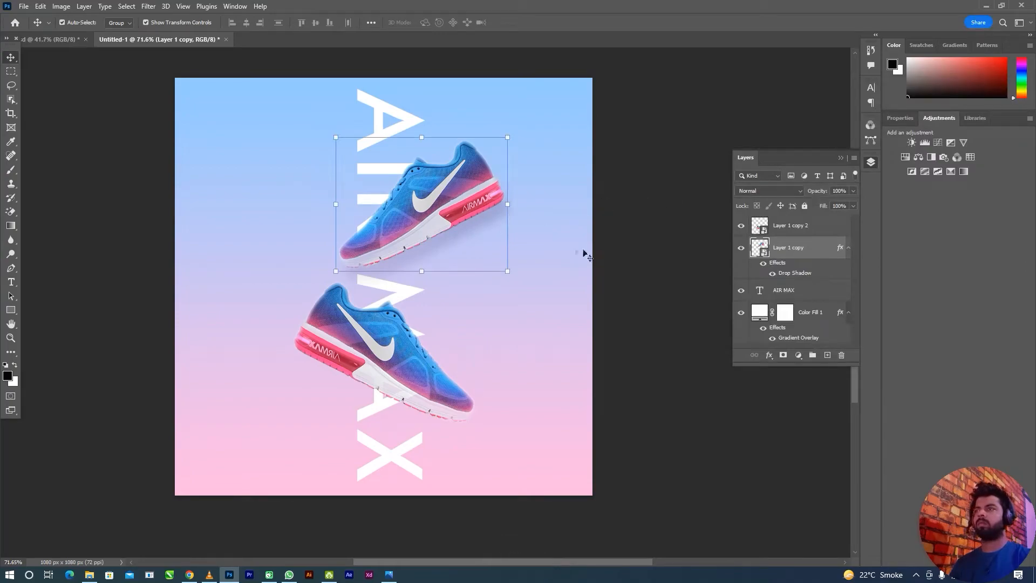
# - Copy the upper shoe's drop shadow layer style and paste it onto the lower shoe's layer
pyautogui.rightClick(824, 257)
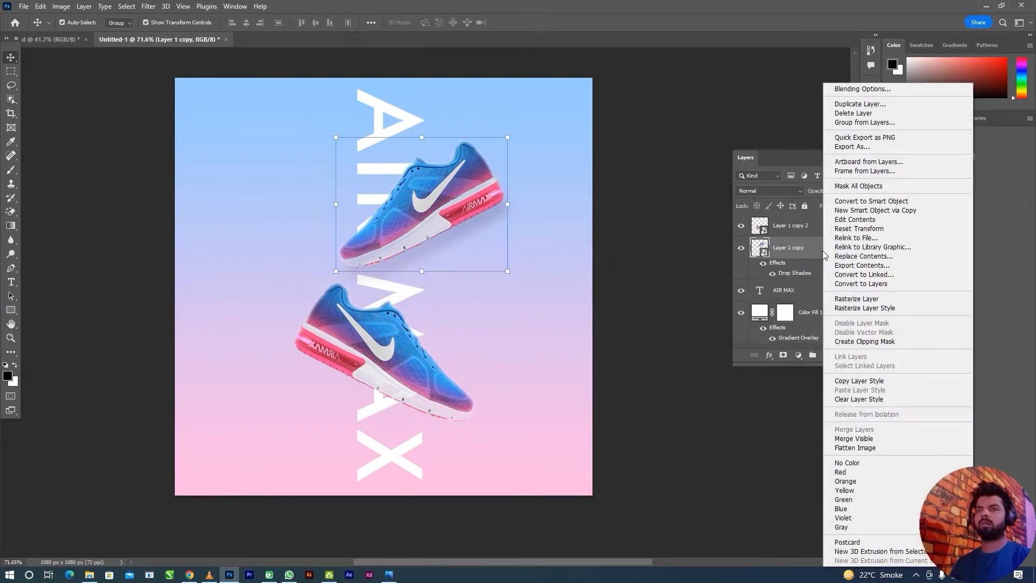
pyautogui.click(855, 380)
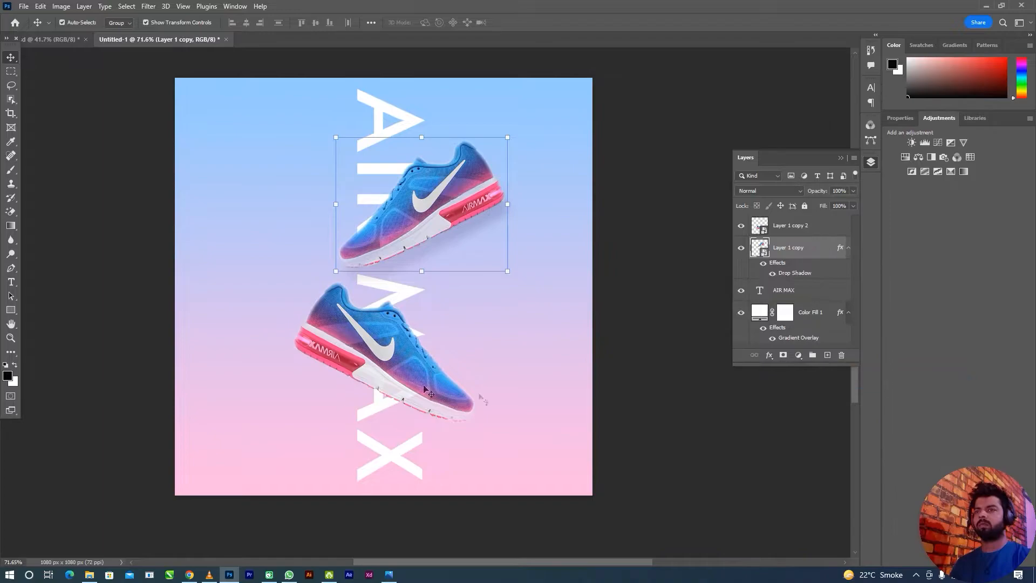
pyautogui.click(788, 226)
pyautogui.rightClick(820, 228)
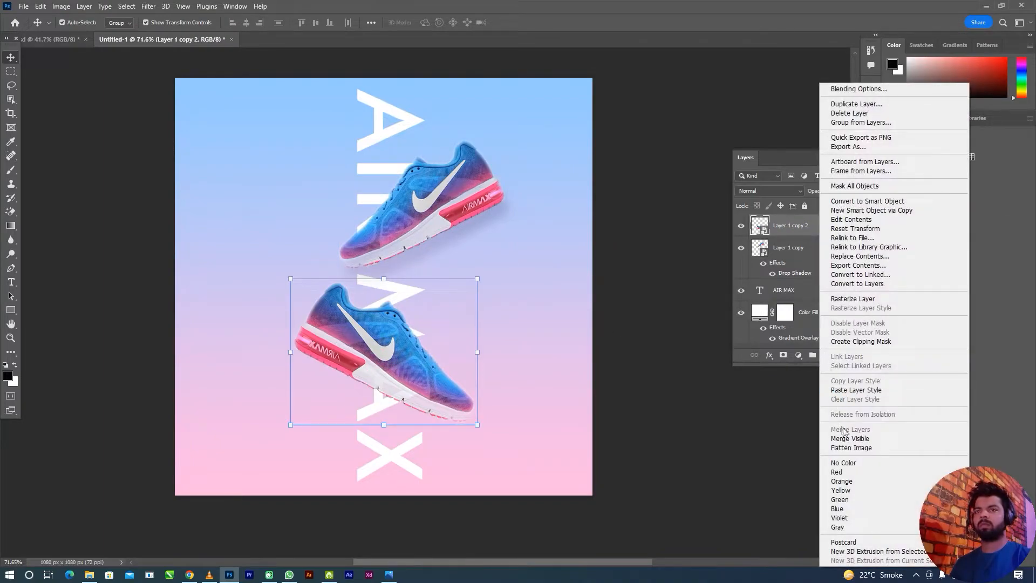
pyautogui.click(856, 390)
pyautogui.click(624, 430)
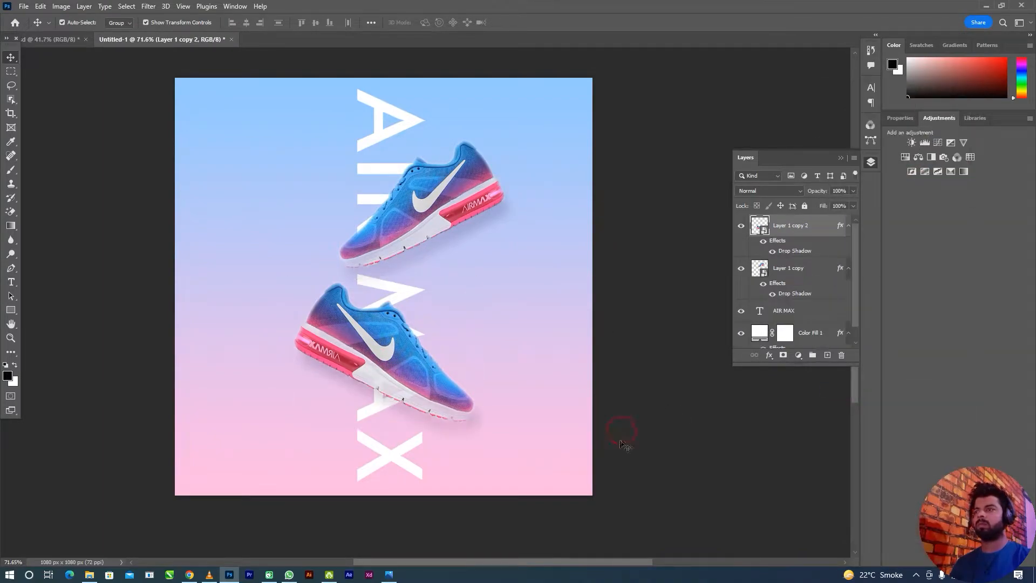
# - Move the upper shoe slightly down and the lower shoe slightly up to bring them closer together
pyautogui.press('space')
pyautogui.moveTo(645, 419); pyautogui.dragTo(455, 270)
pyautogui.moveTo(429, 224); pyautogui.dragTo(436, 234)
pyautogui.moveTo(422, 371); pyautogui.dragTo(422, 362)
pyautogui.click(624, 383)
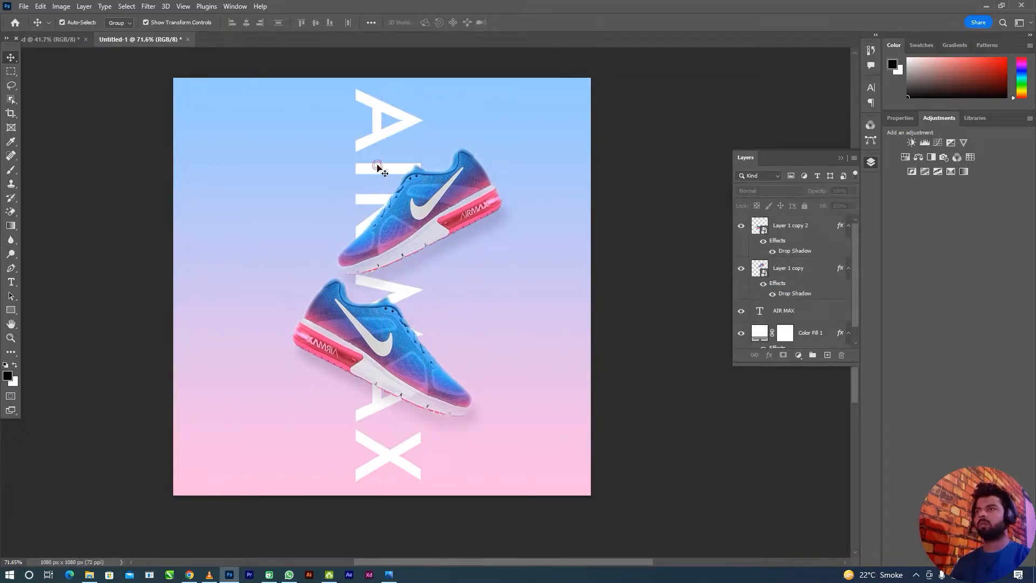
# - Duplicate the AIR MAX text, bring the copy in front of both shoes and set its fill to 0%
pyautogui.click(377, 167)
pyautogui.hotkey('ctrl', 'j')
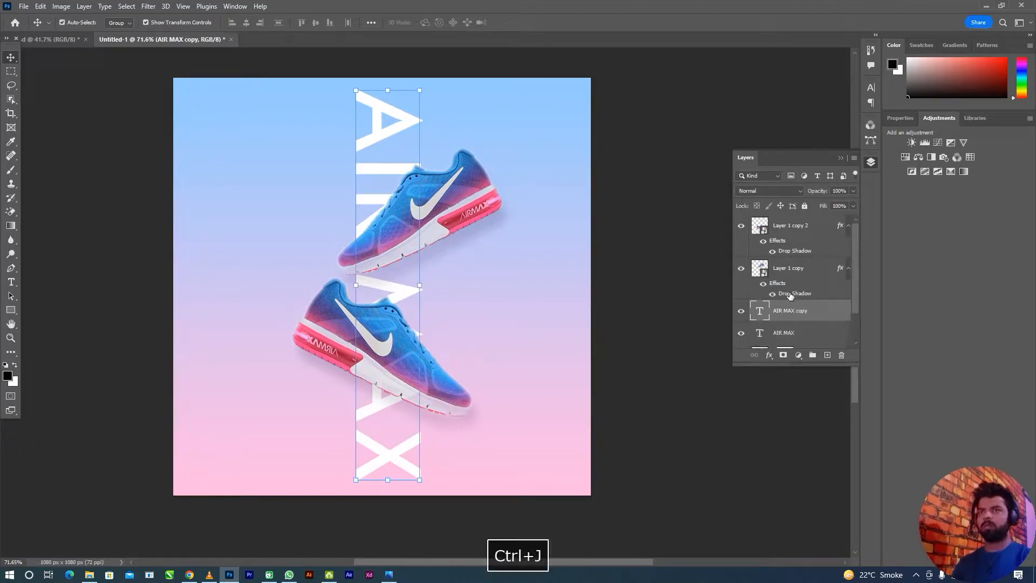
pyautogui.hotkey('ctrl', 'shift', ']')
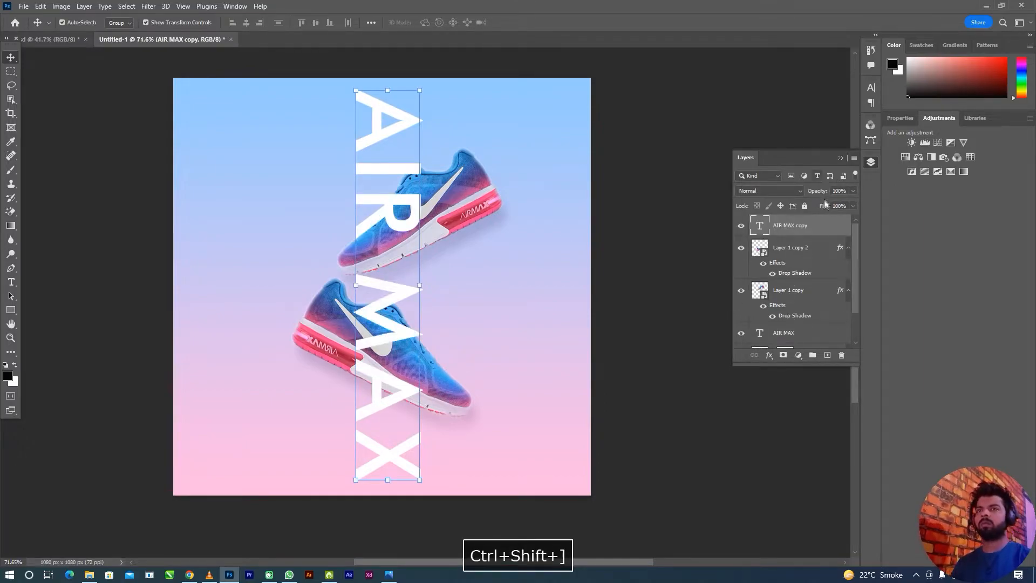
pyautogui.press('Return')
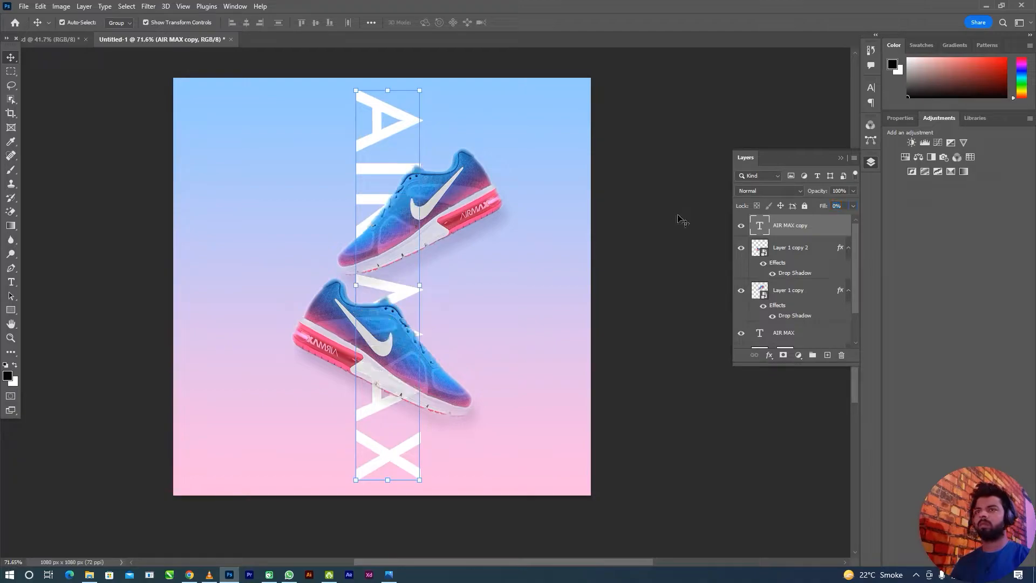
# - Give the front AIR MAX copy a white 2 px outside stroke with the Overlay blend mode
pyautogui.click(769, 355)
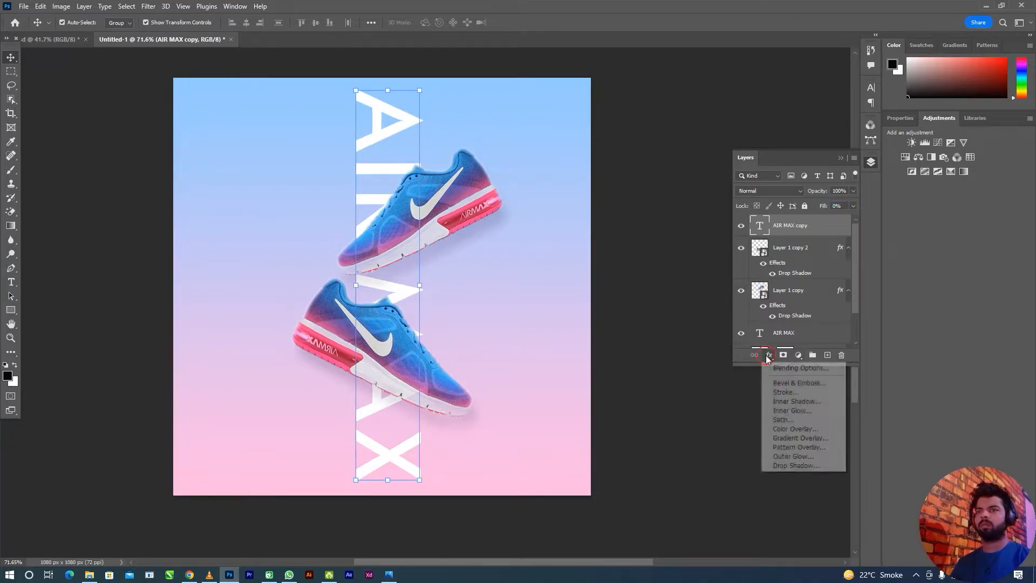
pyautogui.click(789, 392)
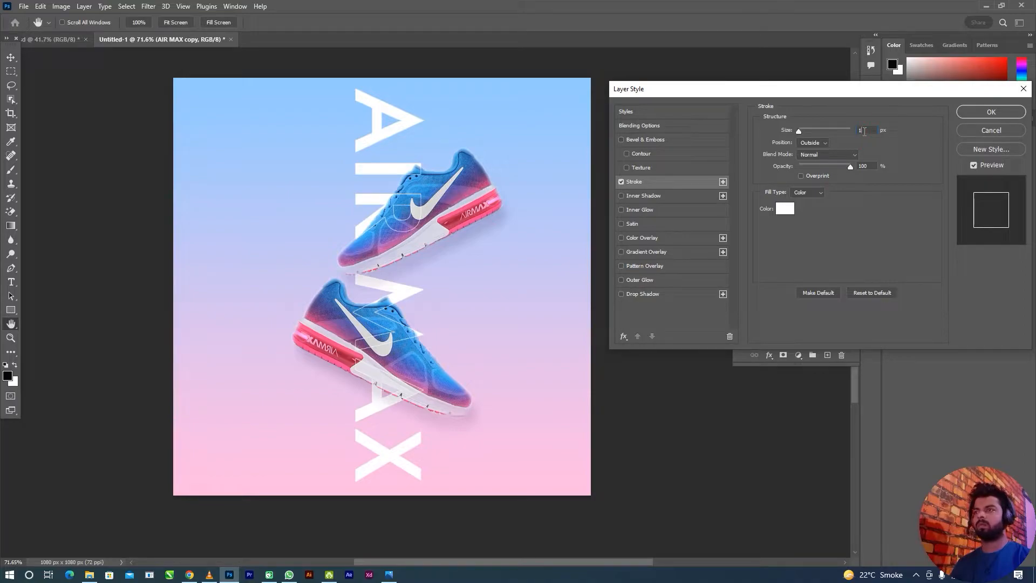
pyautogui.press('Up')
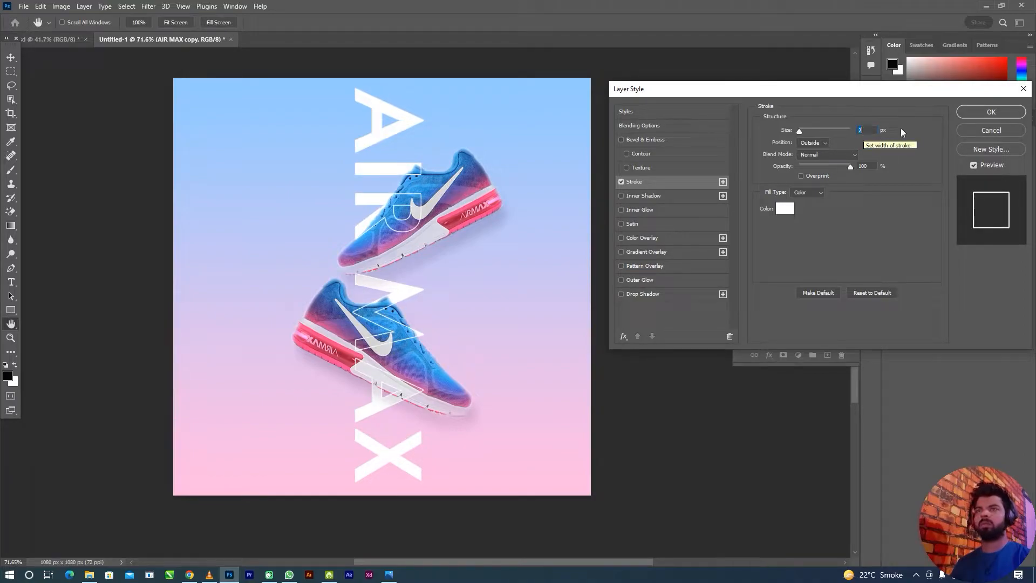
pyautogui.click(825, 154)
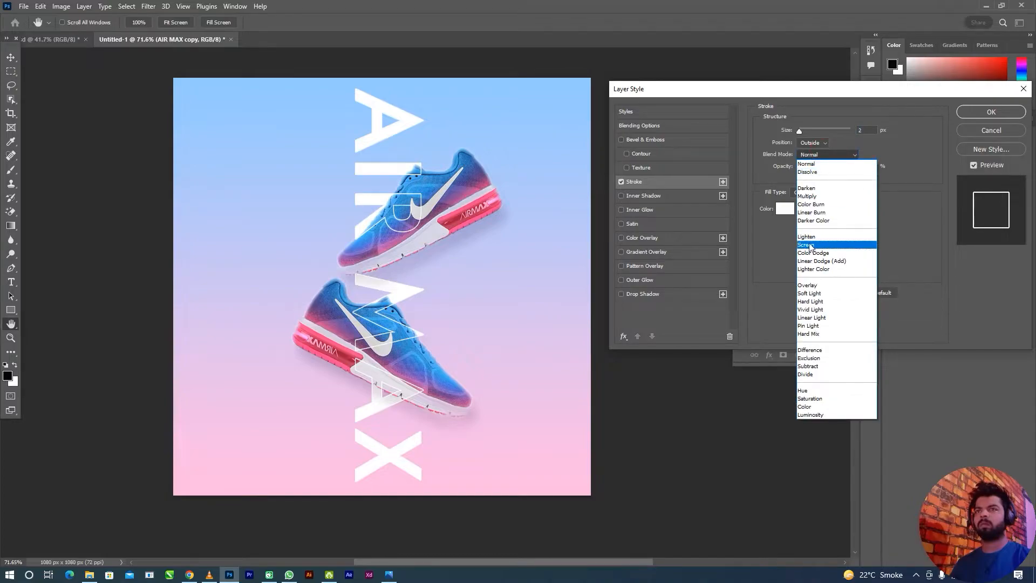
pyautogui.click(808, 285)
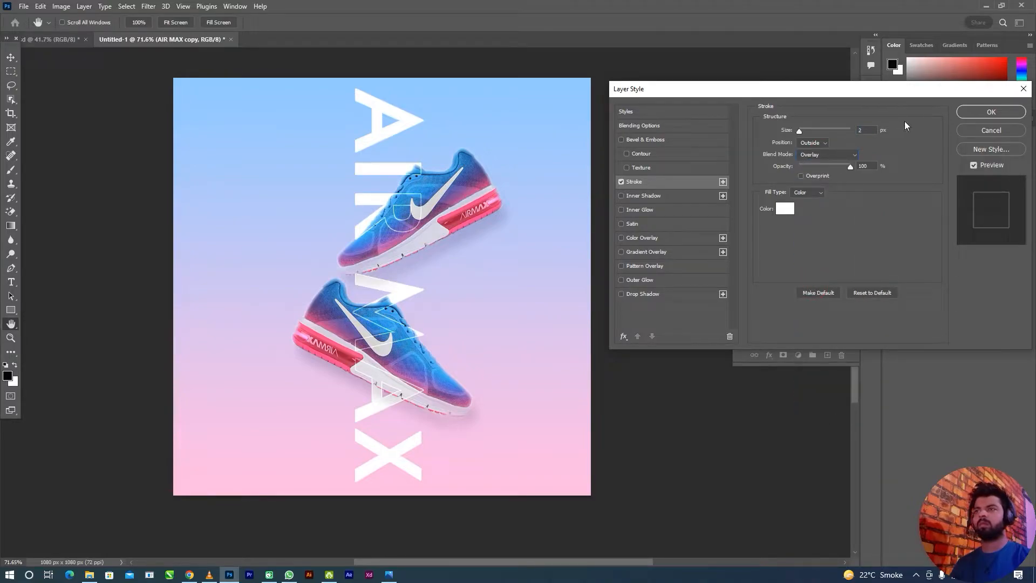
pyautogui.click(965, 112)
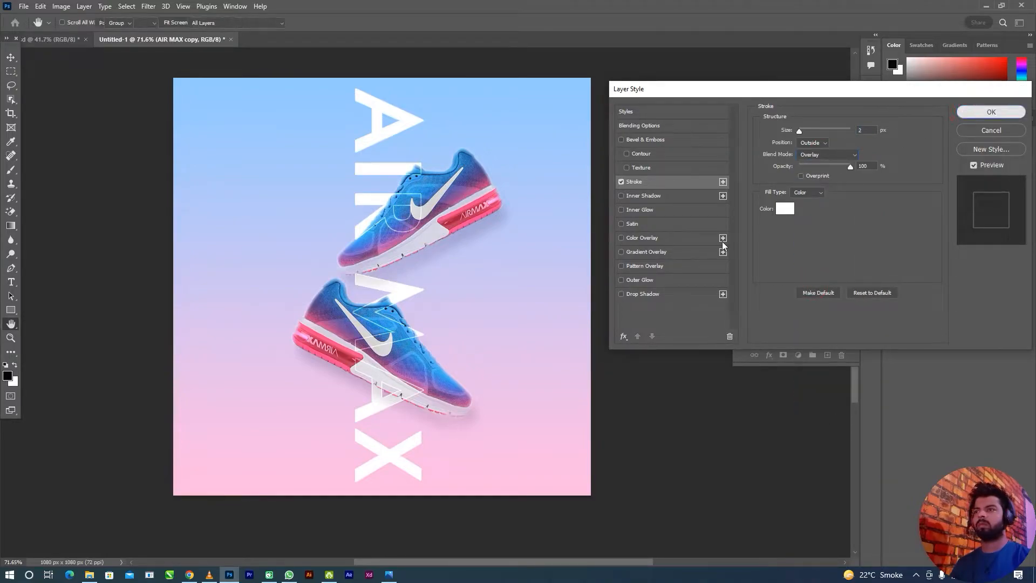
# - Duplicate the outlined AIR MAX text to the left of the solid text and delete the layer mask from the copy
pyautogui.moveTo(405, 120); pyautogui.dragTo(319, 126)
pyautogui.rightClick(785, 225)
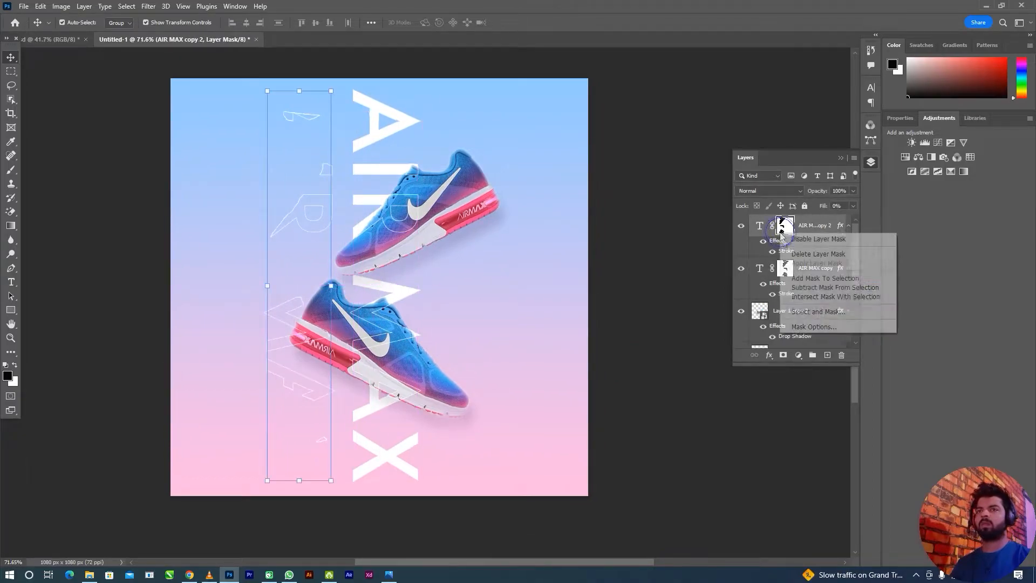
pyautogui.click(809, 254)
pyautogui.moveTo(306, 219); pyautogui.dragTo(316, 216)
# - Place the new outlined text directly above the background fill layer and nudge it slightly right toward the solid text
pyautogui.hotkey('ctrl', 'shift', '[')
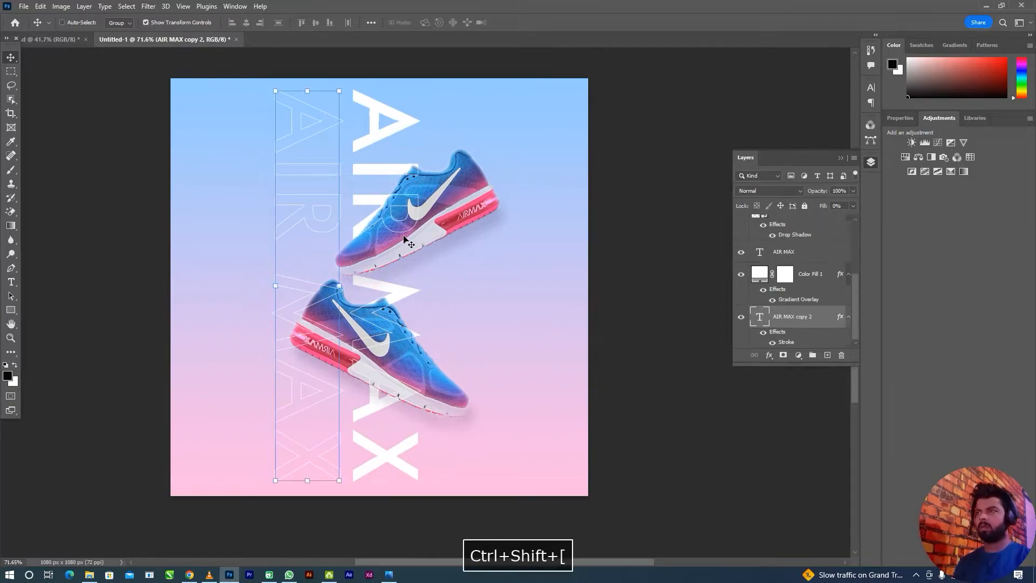
pyautogui.hotkey('ctrl', ']')
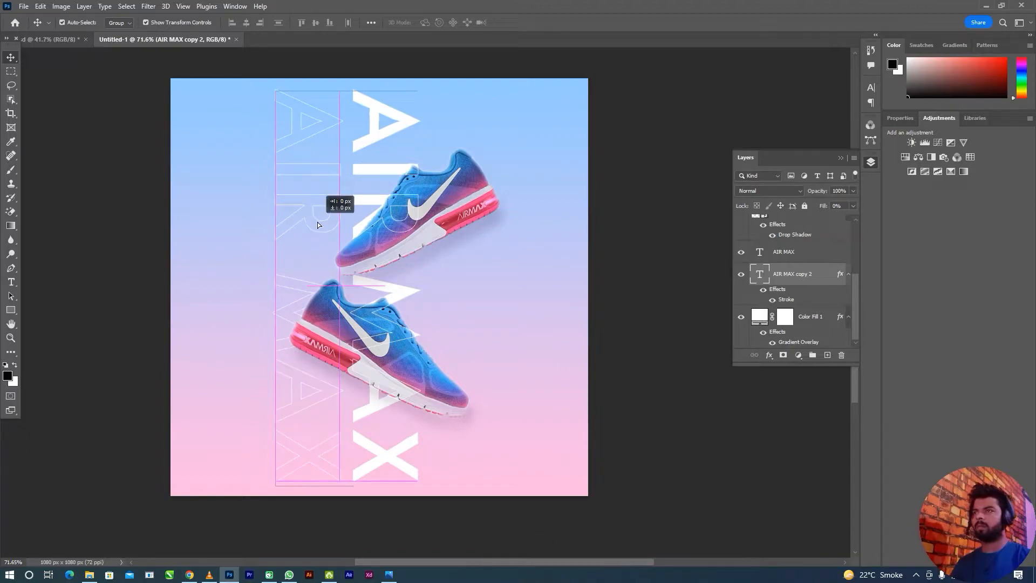
pyautogui.press('Right')
pyautogui.press('Right')
pyautogui.press('Right')
pyautogui.press('Right')
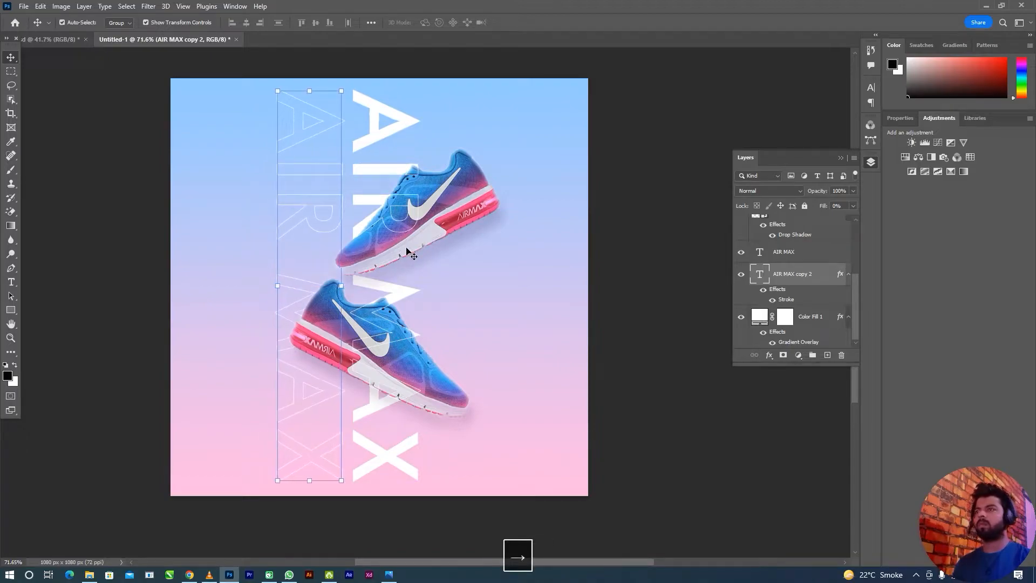
# - Duplicate the full outlined AIR MAX text and place the copy beside it, nearer the canvas's left edge
pyautogui.hotkey('ctrl', 'j')
pyautogui.hotkey('ctrl', 't')
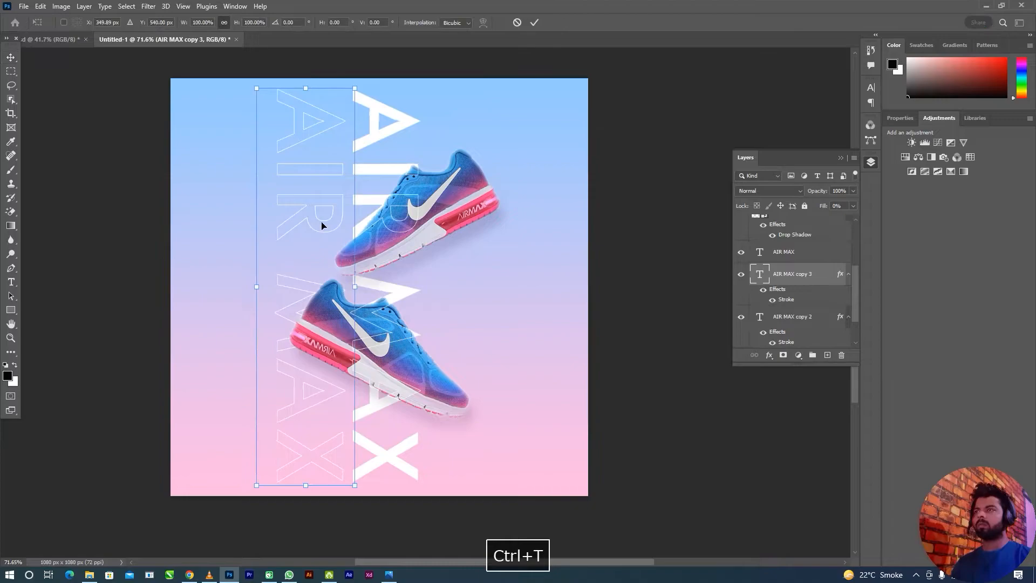
pyautogui.moveTo(315, 225); pyautogui.dragTo(232, 225)
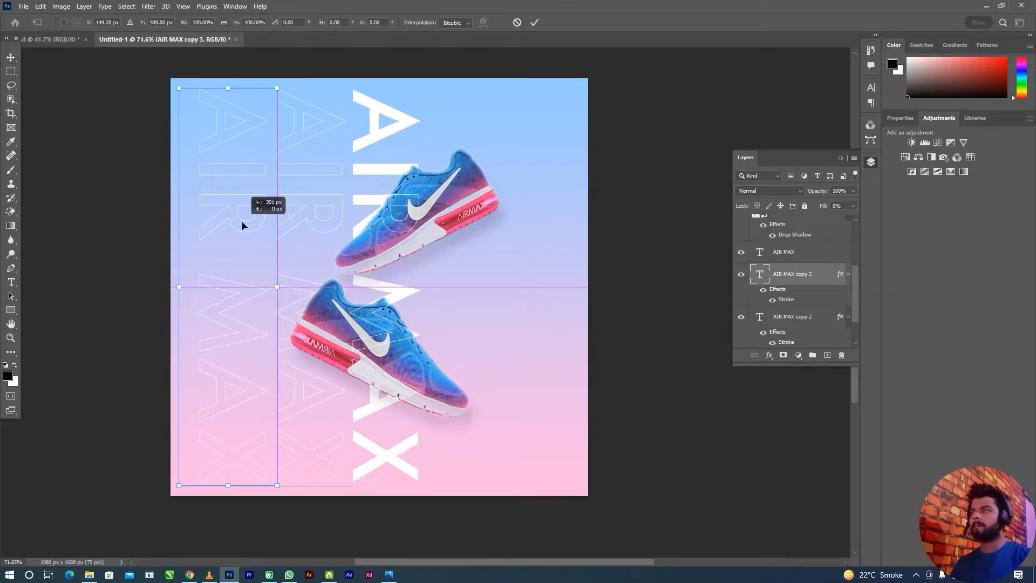
pyautogui.press('Return')
# - Group the two outlined texts on the left, duplicate the group and place the copy on the right side of the solid text
pyautogui.keyDown('ctrl'); pyautogui.keyDown('shift'); pyautogui.click(310, 215); pyautogui.keyUp('shift'); pyautogui.keyUp('ctrl')
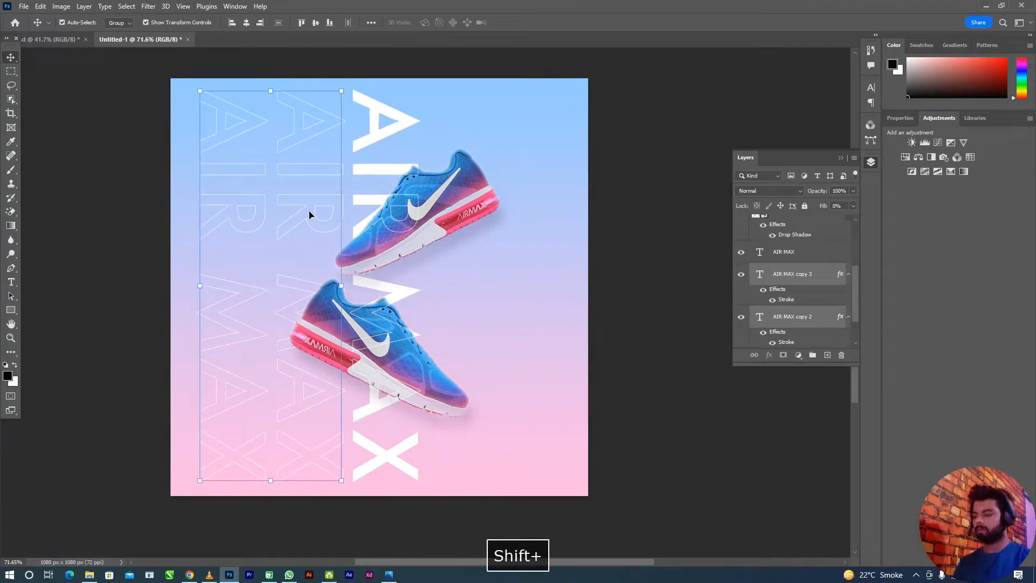
pyautogui.hotkey('ctrl', 'g')
pyautogui.hotkey('ctrl', 'j')
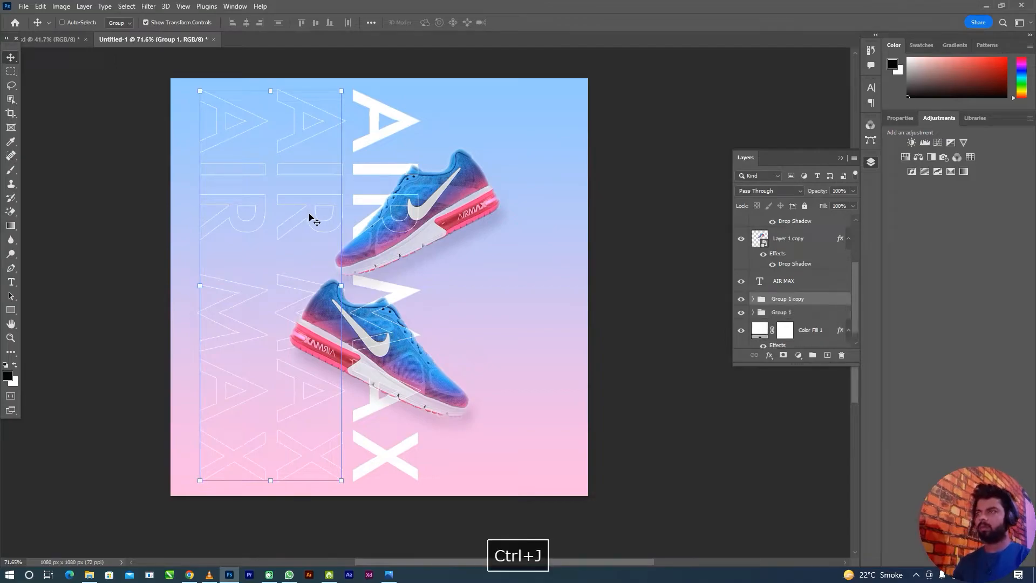
pyautogui.hotkey('ctrl', 't')
pyautogui.moveTo(305, 224); pyautogui.dragTo(480, 223)
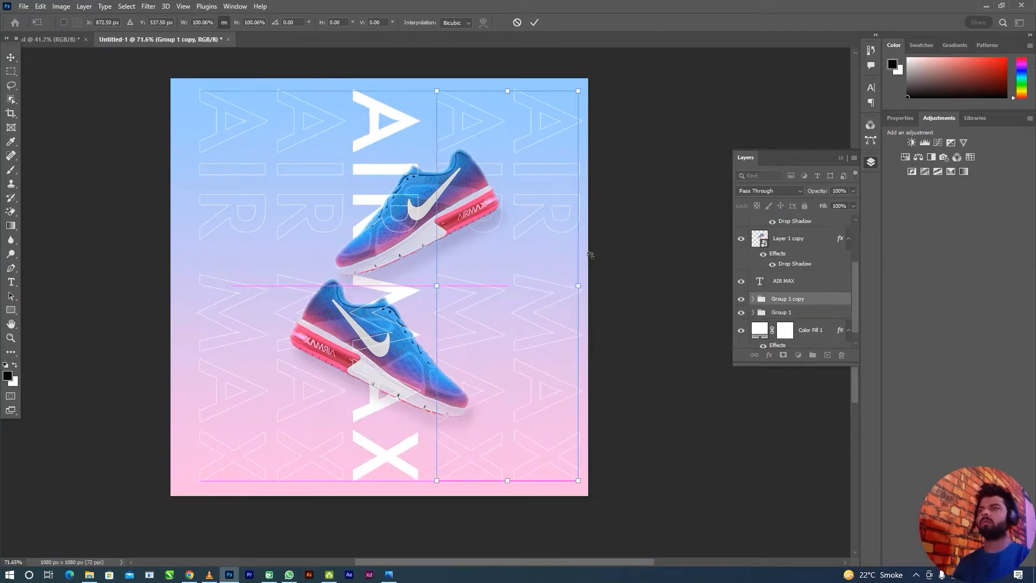
pyautogui.press('Return')
# - Lower the opacity of both outlined text groups to 58%
pyautogui.keyDown('shift'); pyautogui.click(801, 312); pyautogui.keyUp('shift')
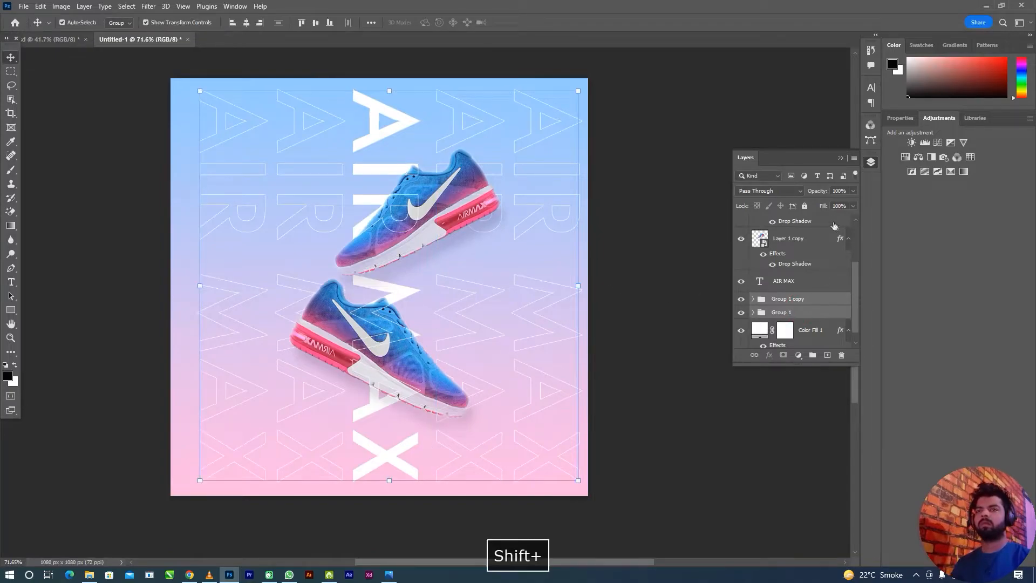
pyautogui.click(853, 191)
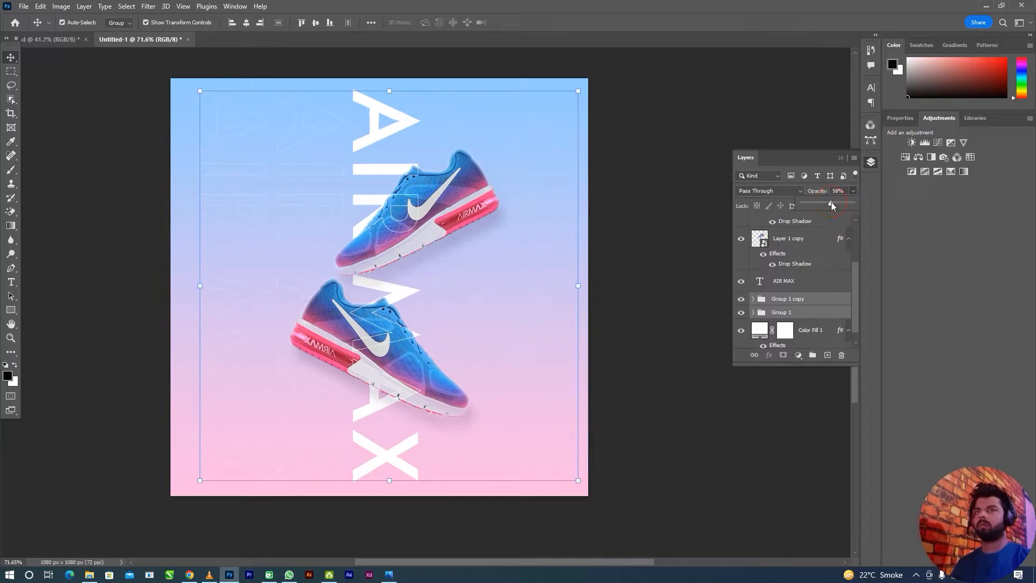
pyautogui.click(629, 320)
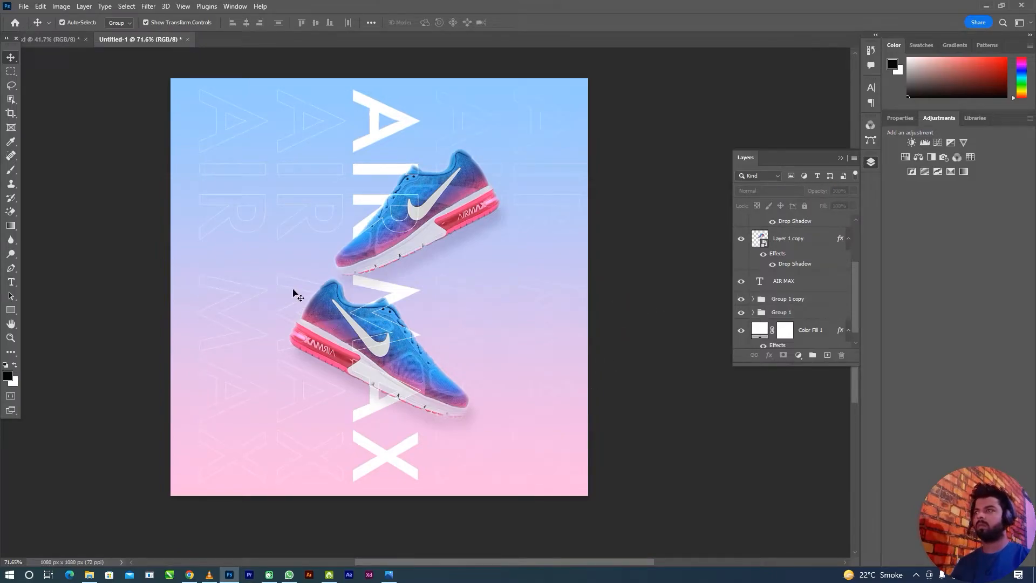
# - Lock the Color Fill 1 background layer completely
pyautogui.click(293, 292)
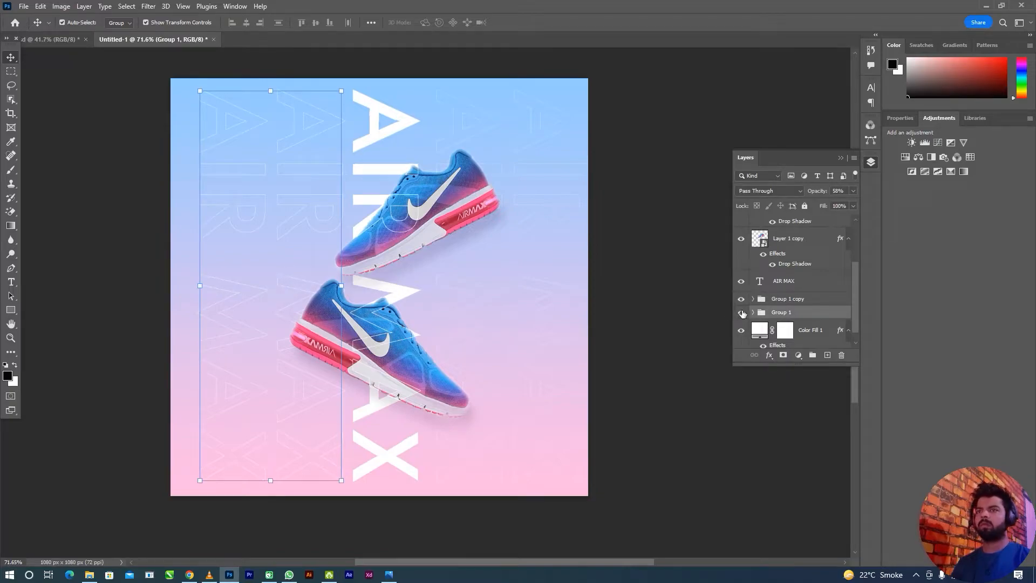
pyautogui.click(762, 334)
pyautogui.click(805, 206)
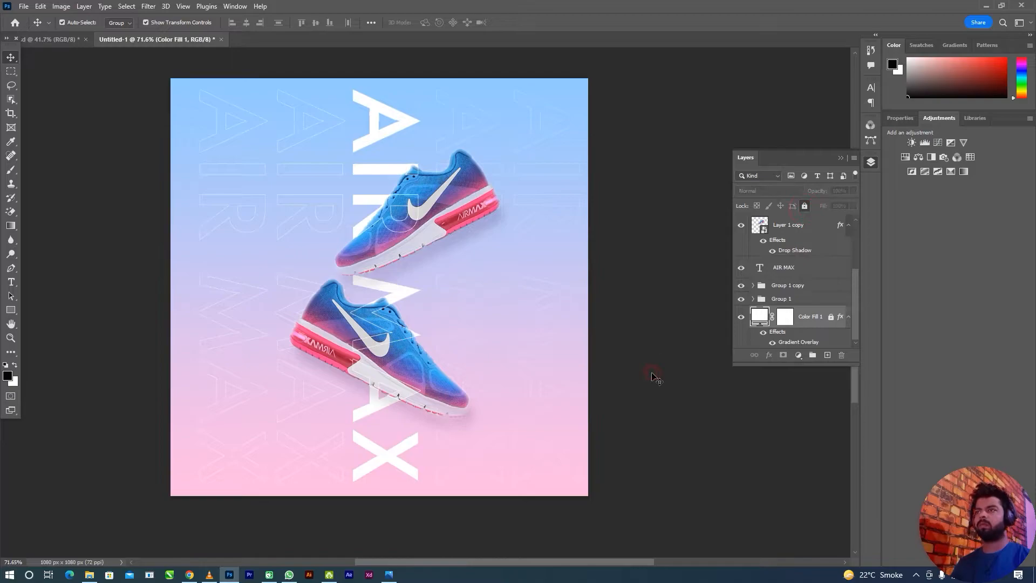
pyautogui.click(654, 373)
pyautogui.scroll(2, 436, 282)
pyautogui.scroll(-2, 404, 287)
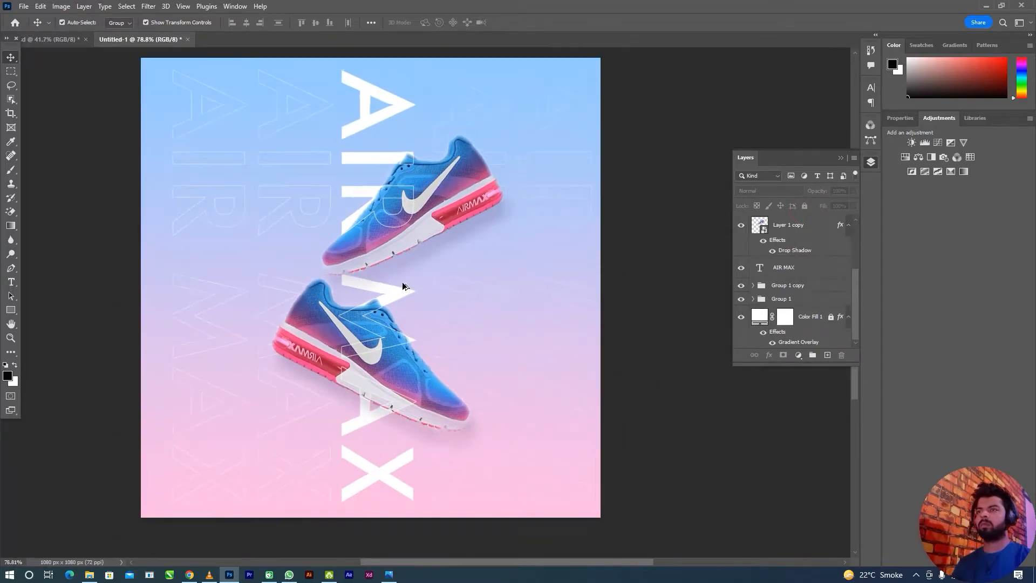
# - Raise the opacity of the outlined text group on the canvas's right side to 64%
pyautogui.click(539, 301)
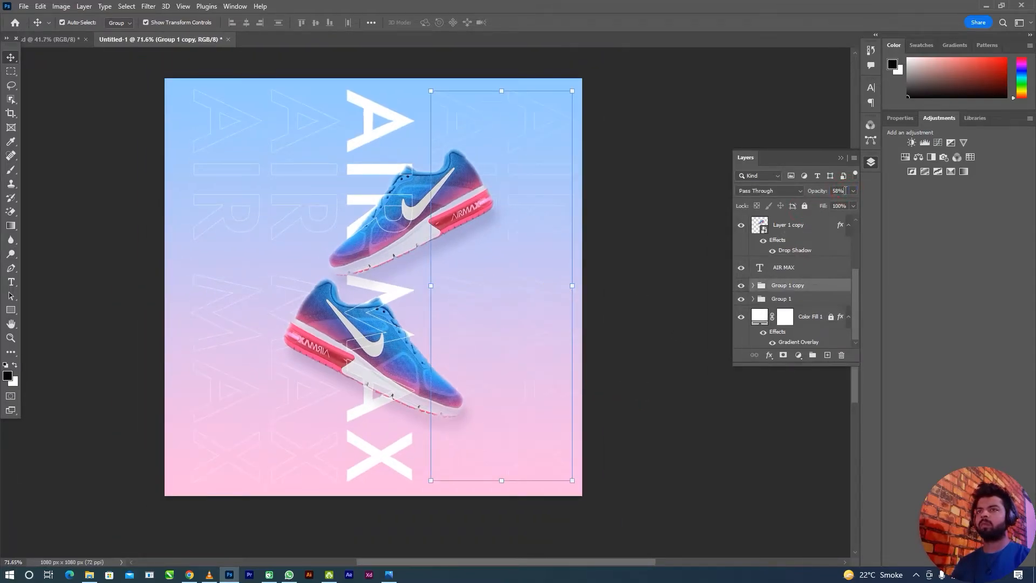
pyautogui.press('Return')
pyautogui.click(846, 191)
pyautogui.scroll(2, 846, 191)
pyautogui.press('Return')
pyautogui.click(627, 372)
pyautogui.moveTo(640, 374); pyautogui.dragTo(629, 377)
pyautogui.scroll(-1, 469, 331)
pyautogui.moveTo(550, 346); pyautogui.dragTo(545, 345)
pyautogui.scroll(1, 543, 346)
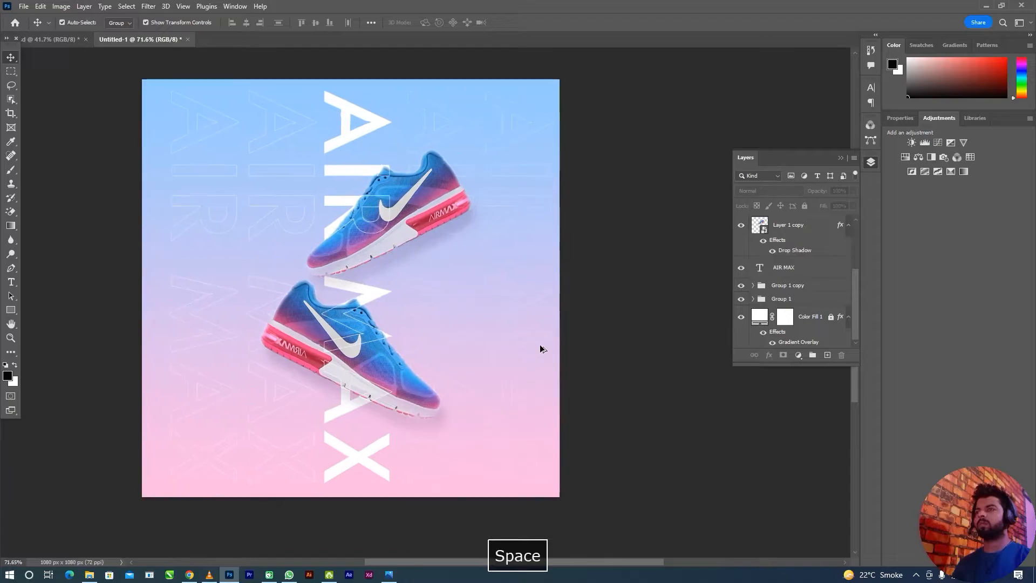
pyautogui.click(11, 281)
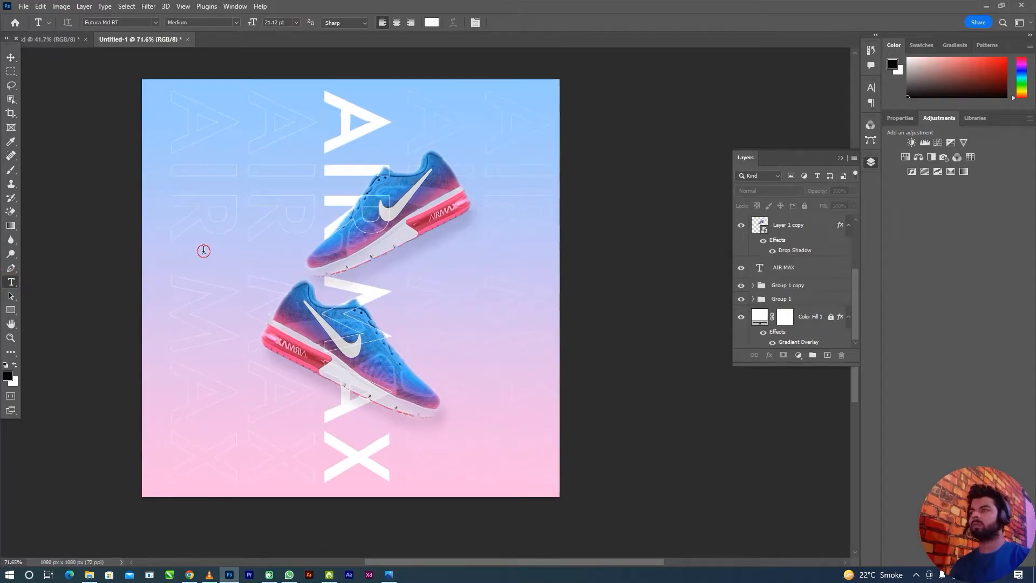
pyautogui.click(203, 250)
pyautogui.press('v')
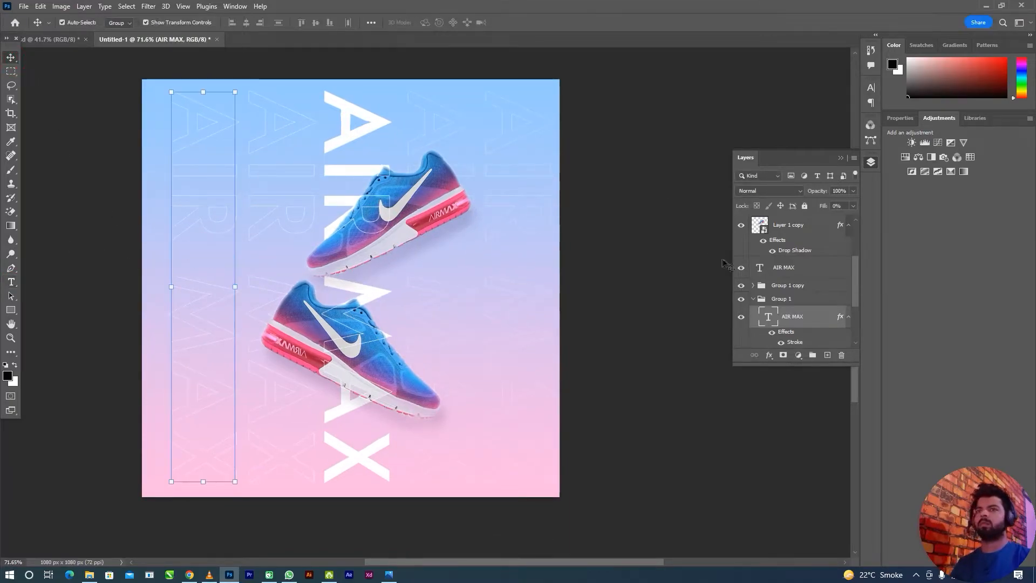
pyautogui.click(760, 299)
pyautogui.click(753, 298)
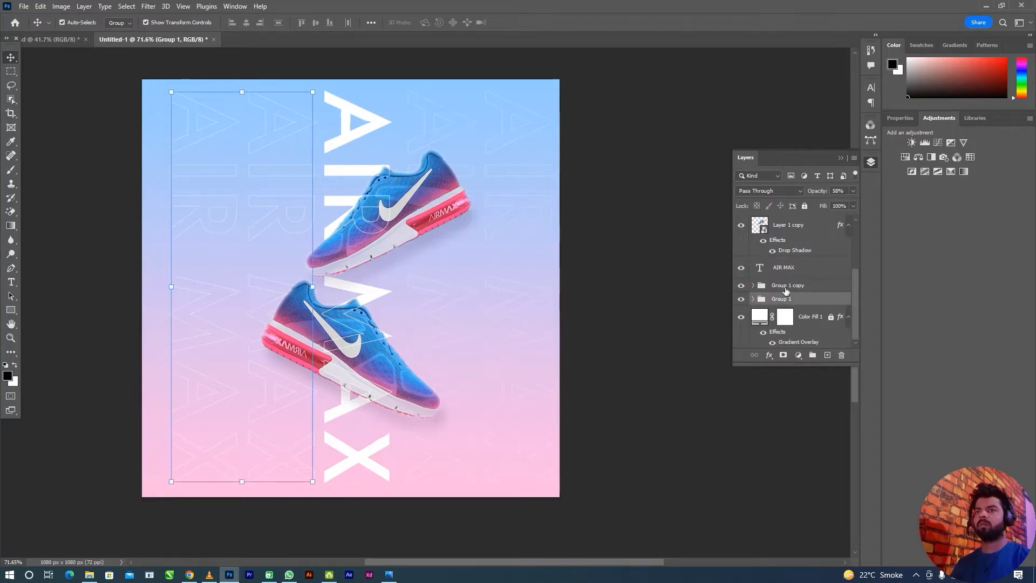
# - Try to lock the outlined text groups Group 1 and Group 1 copy
pyautogui.keyDown('shift'); pyautogui.click(786, 286); pyautogui.keyUp('shift')
pyautogui.click(805, 206)
pyautogui.click(810, 298)
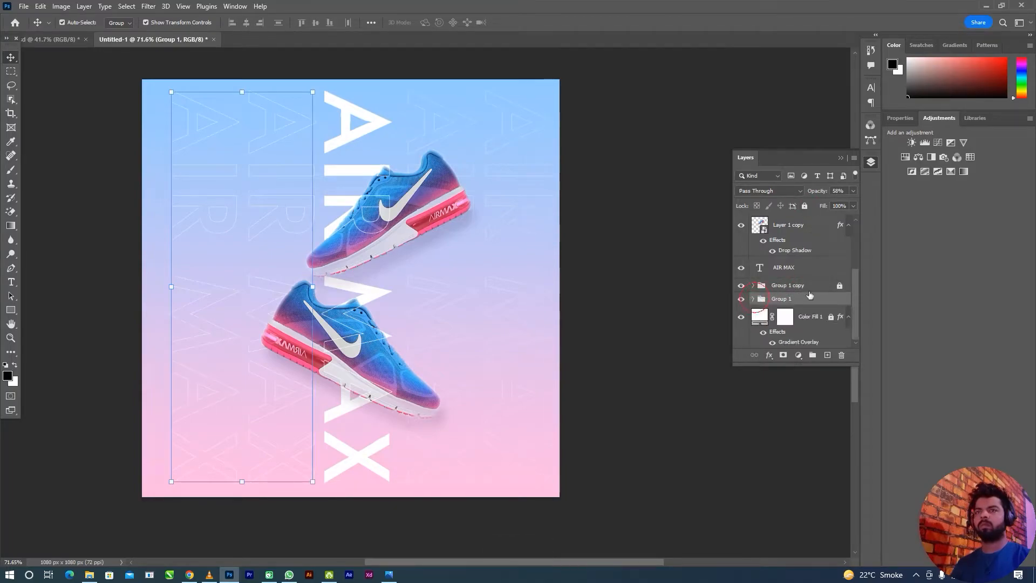
# - Group both outlined text groups together and convert the result into a single locked smart object
pyautogui.keyDown('shift'); pyautogui.click(801, 290); pyautogui.keyUp('shift')
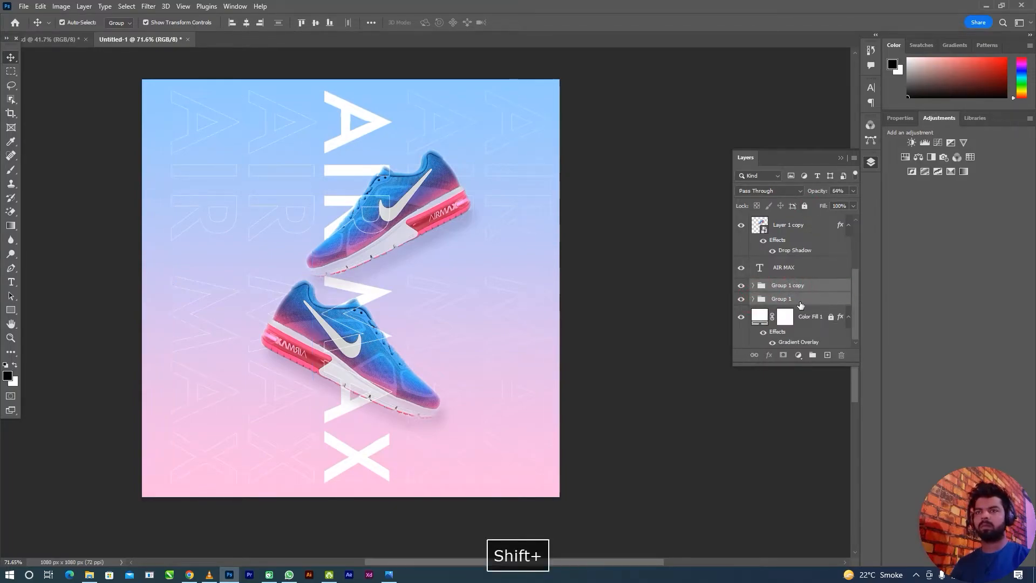
pyautogui.hotkey('ctrl', 'g')
pyautogui.rightClick(801, 299)
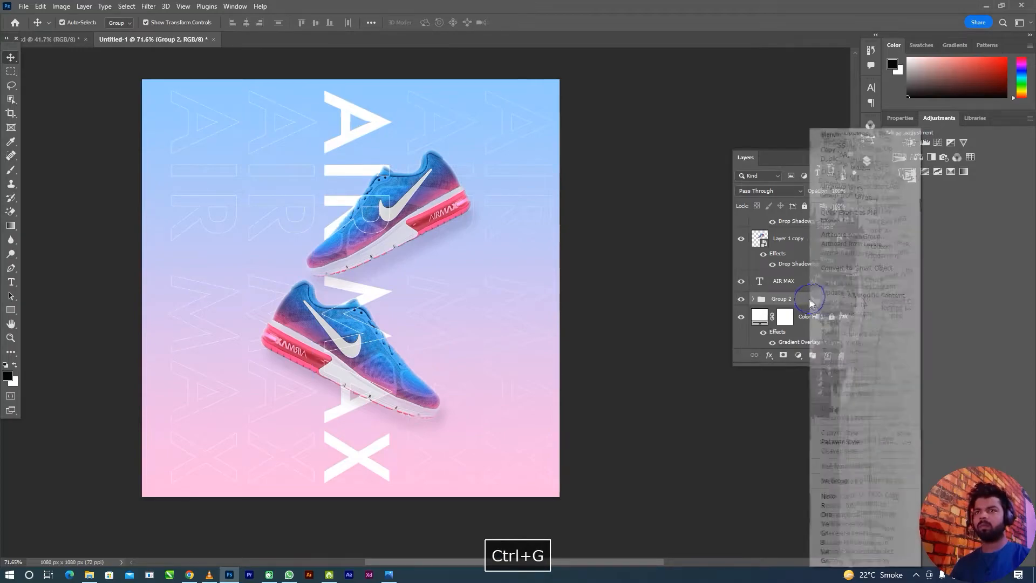
pyautogui.click(840, 265)
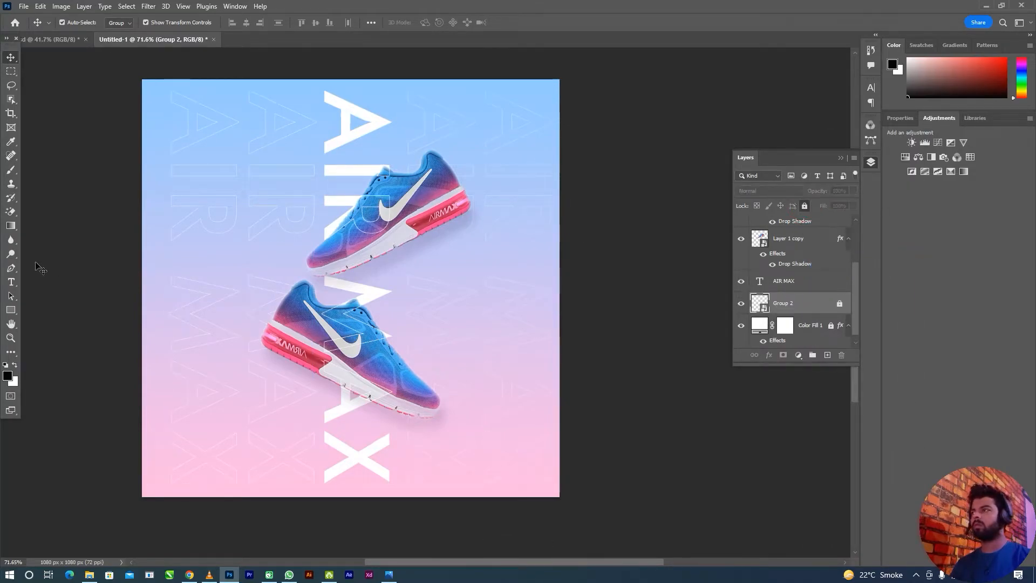
# - Add a small white uppercase text reading A MOMENT OF YOUR STYLE, one word per line, near the canvas's left edge
pyautogui.click(13, 284)
pyautogui.click(171, 253)
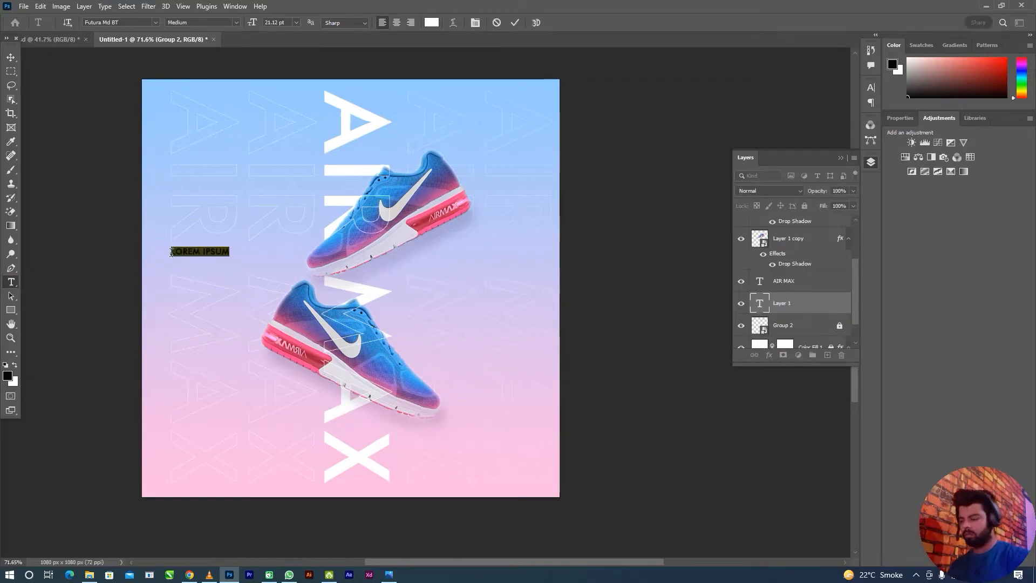
pyautogui.write('A')
pyautogui.press('Return')
pyautogui.write('M')
pyautogui.press('BackSpace')
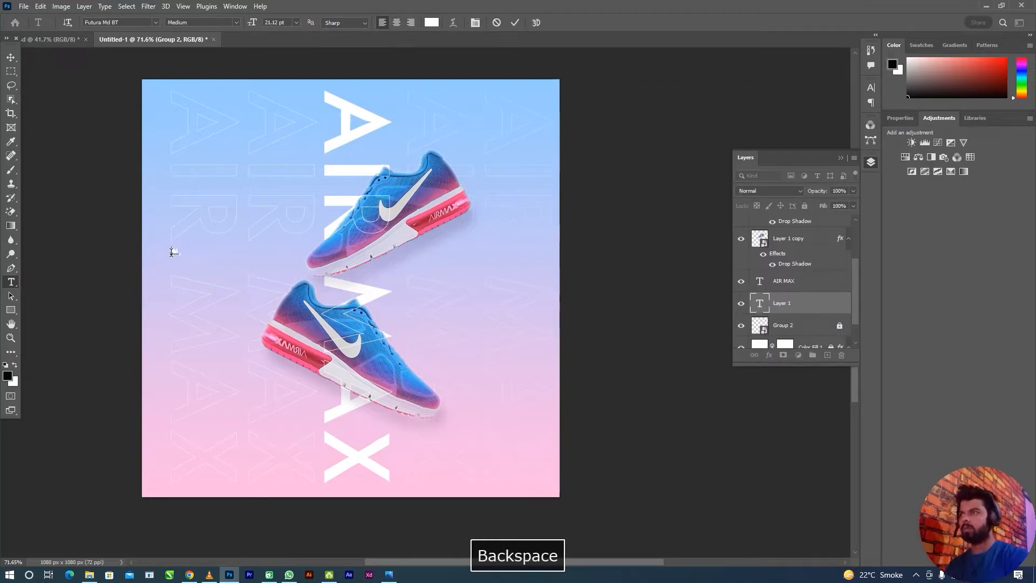
pyautogui.write('M')
pyautogui.press('BackSpace')
pyautogui.write('A')
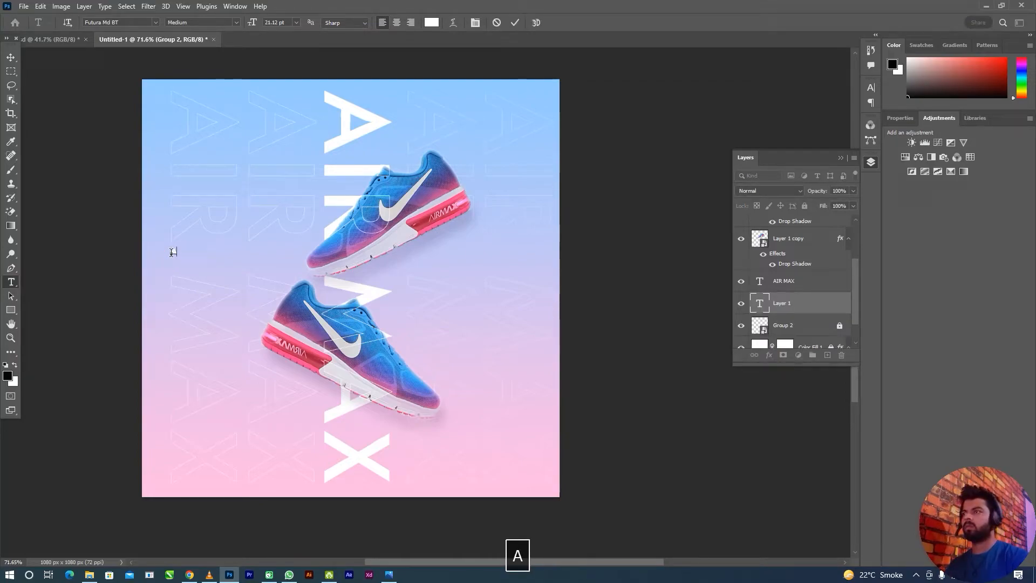
pyautogui.press('Return')
pyautogui.write('MOMENT')
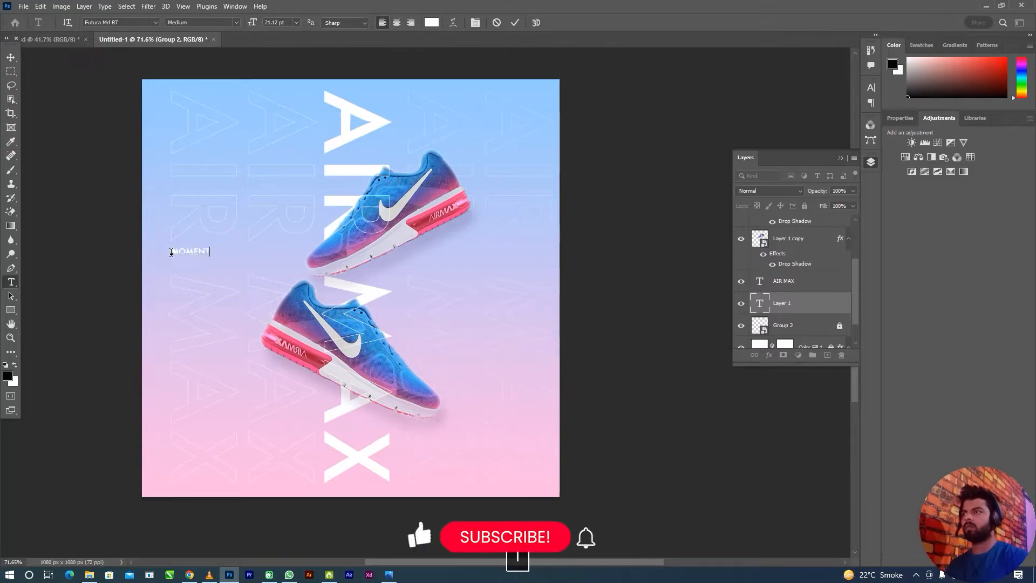
pyautogui.press('Return')
pyautogui.write('OF')
pyautogui.press('Return')
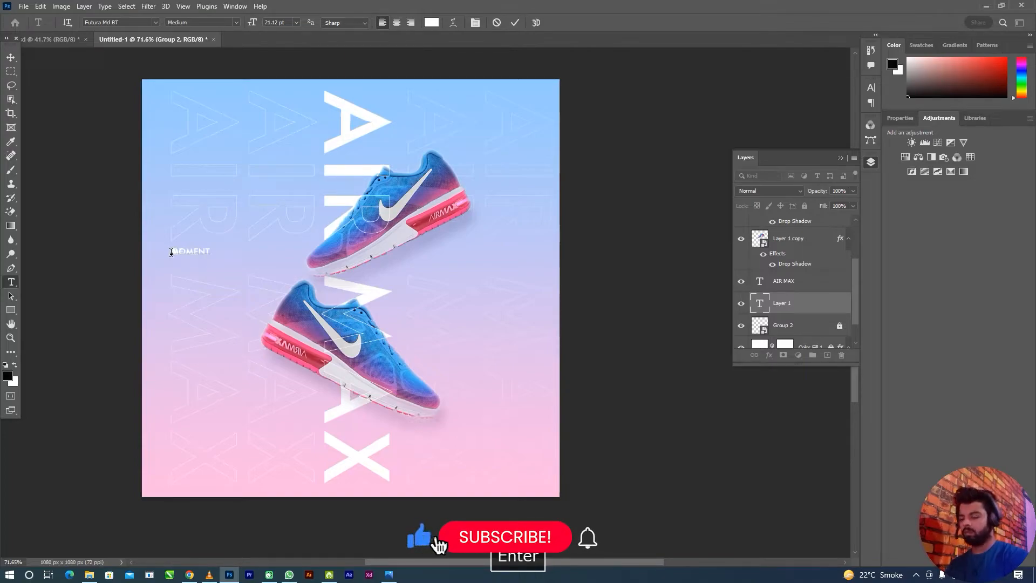
pyautogui.write('PAUS')
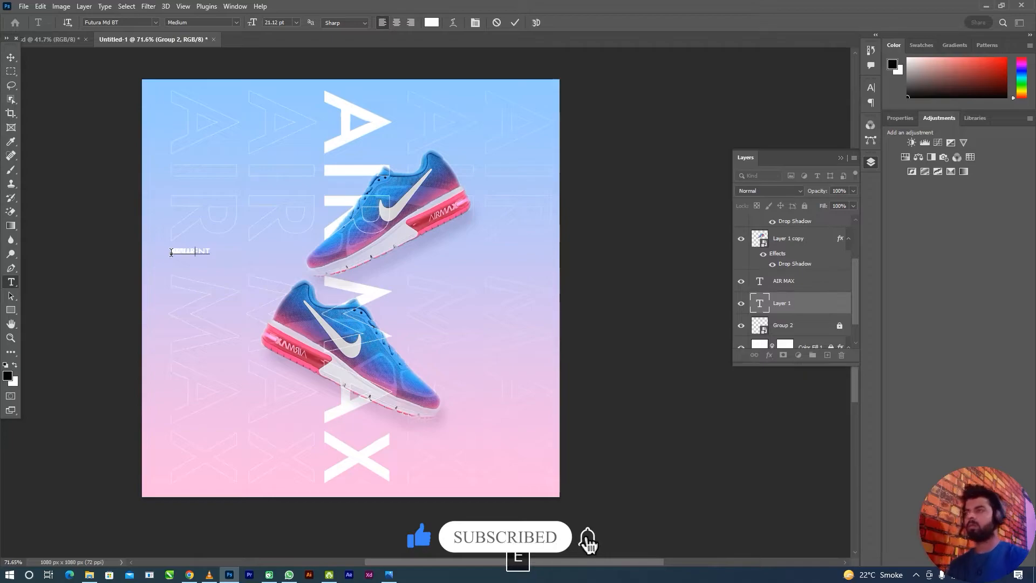
# - Set the leading of the whole A MOMENT OF YOUR STYLE text to Auto
pyautogui.hotkey('ctrl', 'a')
pyautogui.click(871, 88)
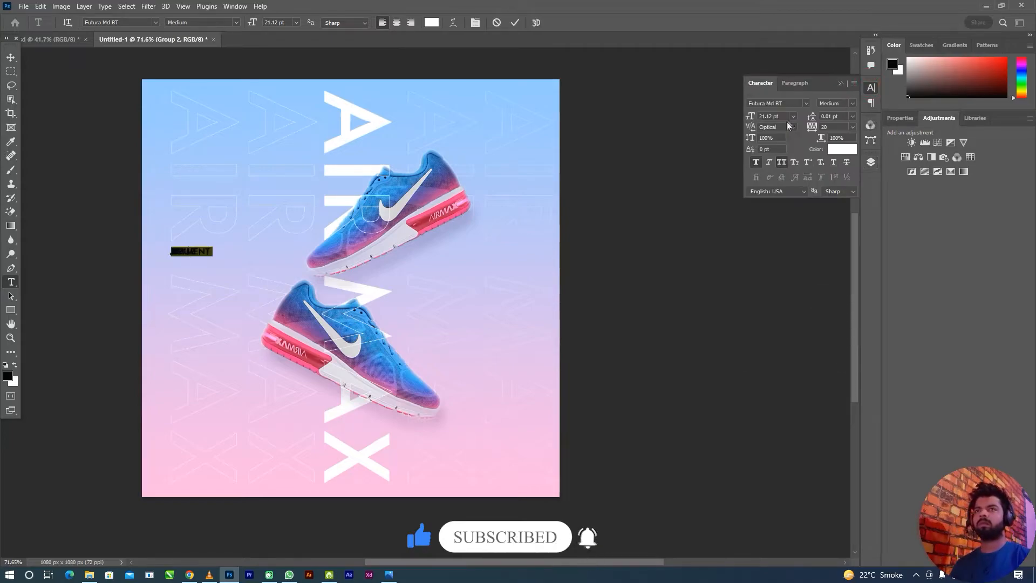
pyautogui.click(853, 116)
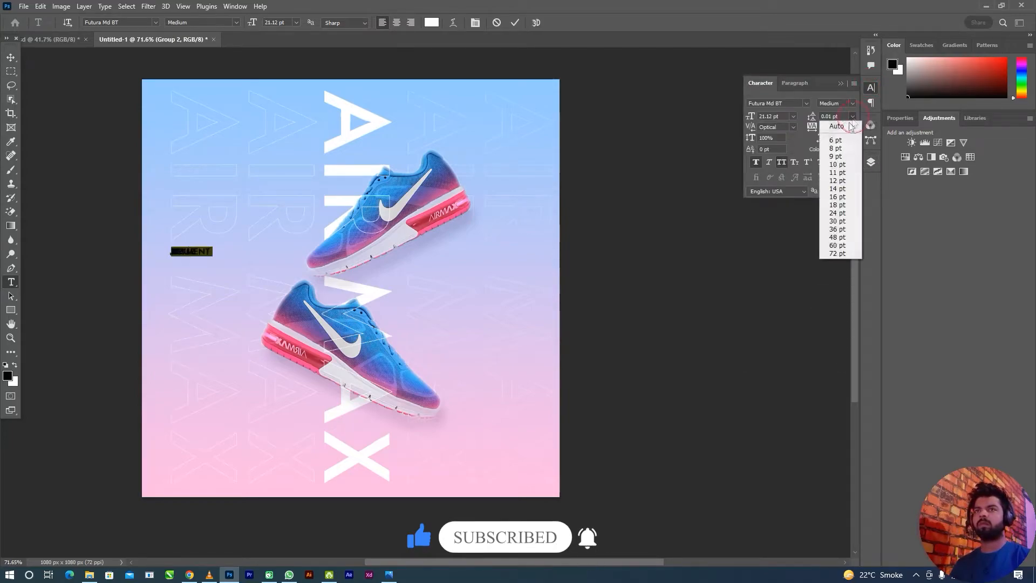
pyautogui.click(853, 128)
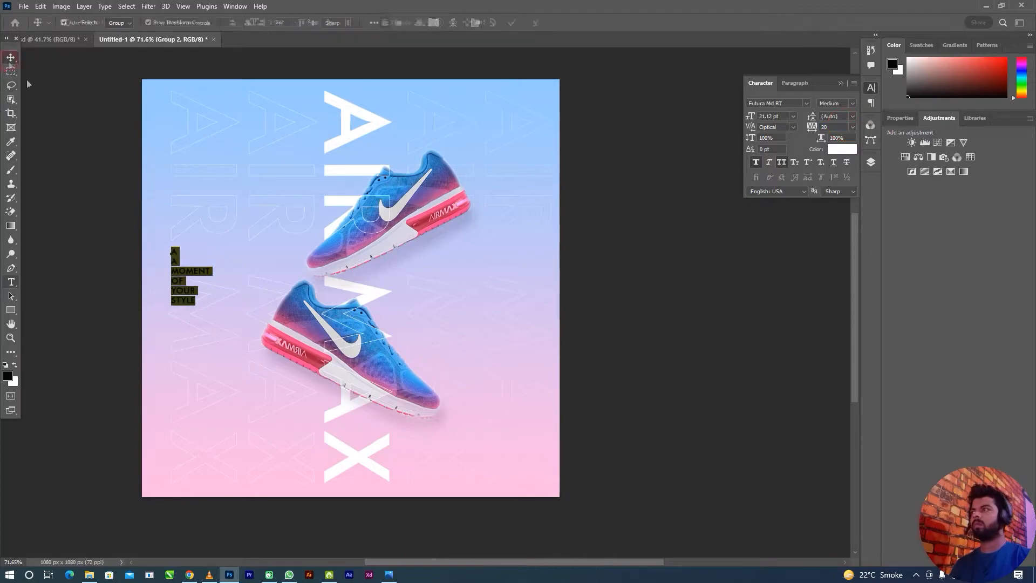
# - Delete the duplicate first line "A" from the tagline text and finish editing it
pyautogui.click(174, 259)
pyautogui.doubleClick(174, 259)
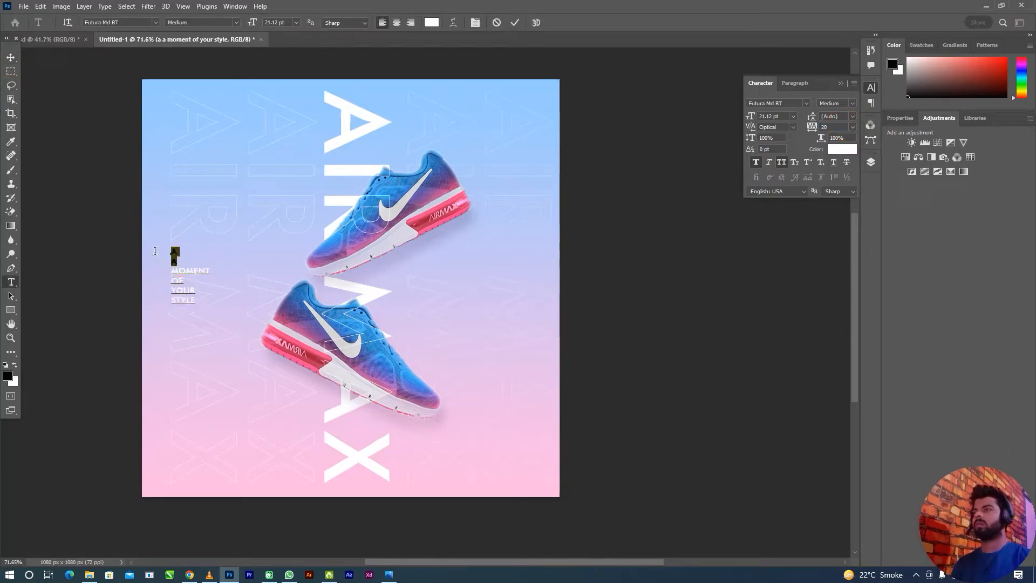
pyautogui.press('Delete')
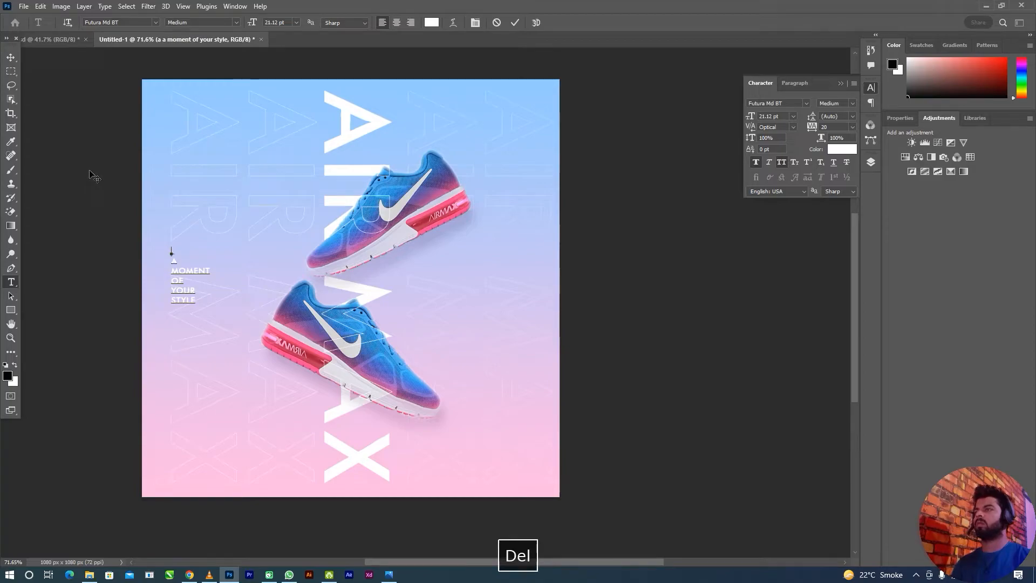
pyautogui.press('Delete')
pyautogui.click(11, 57)
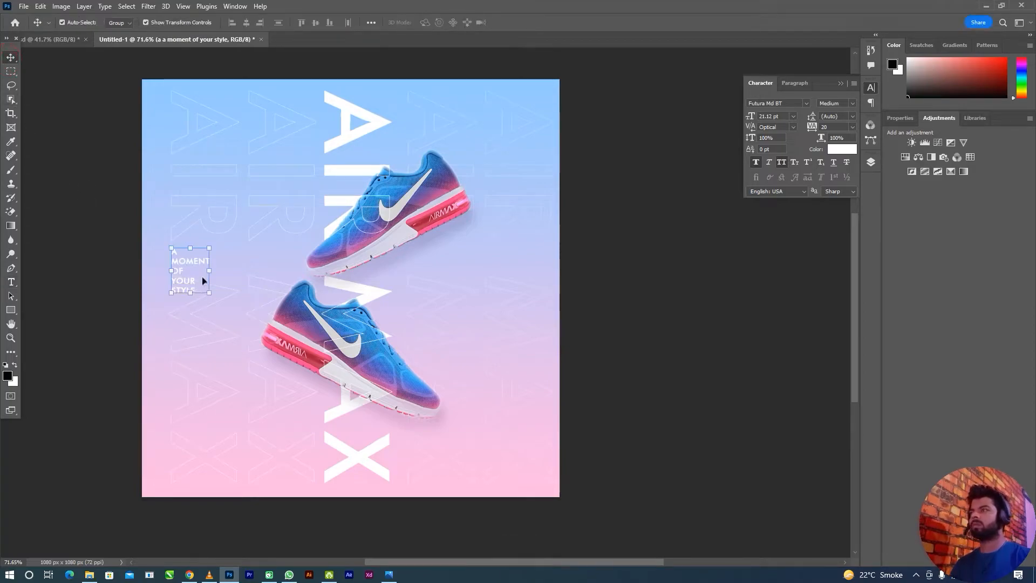
# - Enlarge the tagline to 30.27 pt beside the upper shoe's toe and change its font to FONTSPRING DEMO - Resolve Sans Bold Nrw
pyautogui.moveTo(211, 294); pyautogui.dragTo(302, 267)
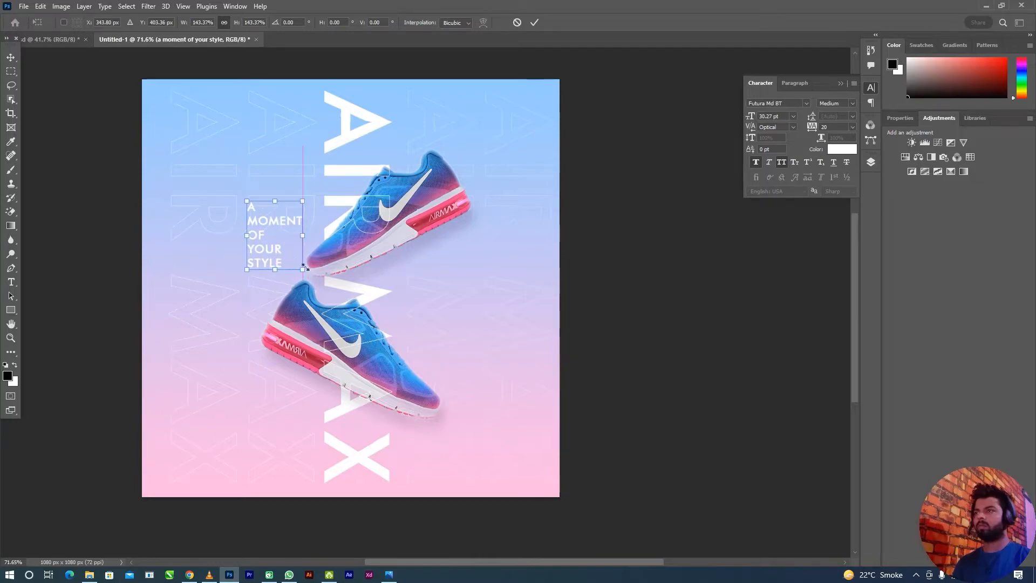
pyautogui.press('Return')
pyautogui.click(805, 102)
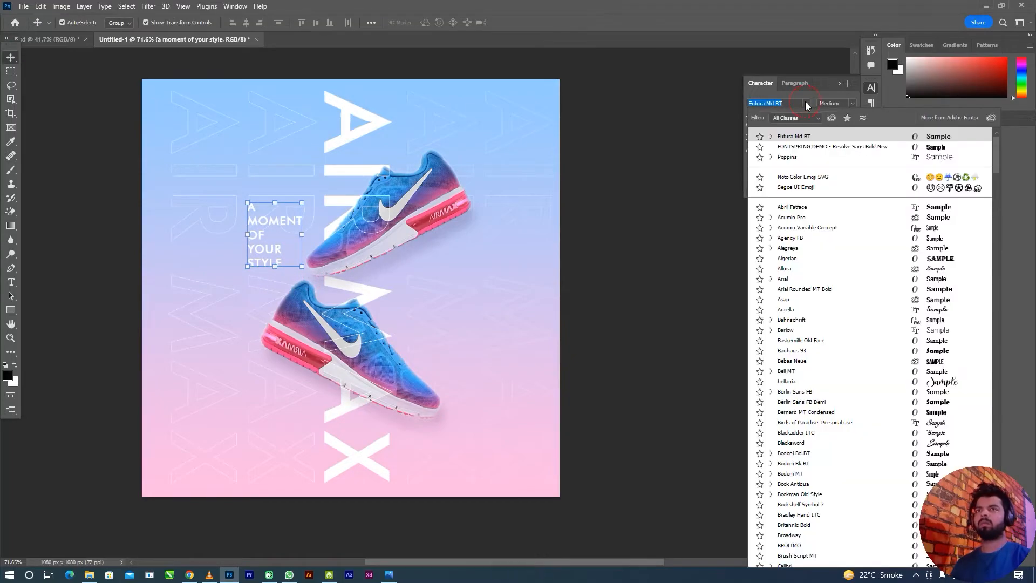
pyautogui.click(811, 146)
pyautogui.moveTo(267, 237); pyautogui.dragTo(277, 237)
pyautogui.press('space')
pyautogui.moveTo(580, 321); pyautogui.dragTo(566, 318)
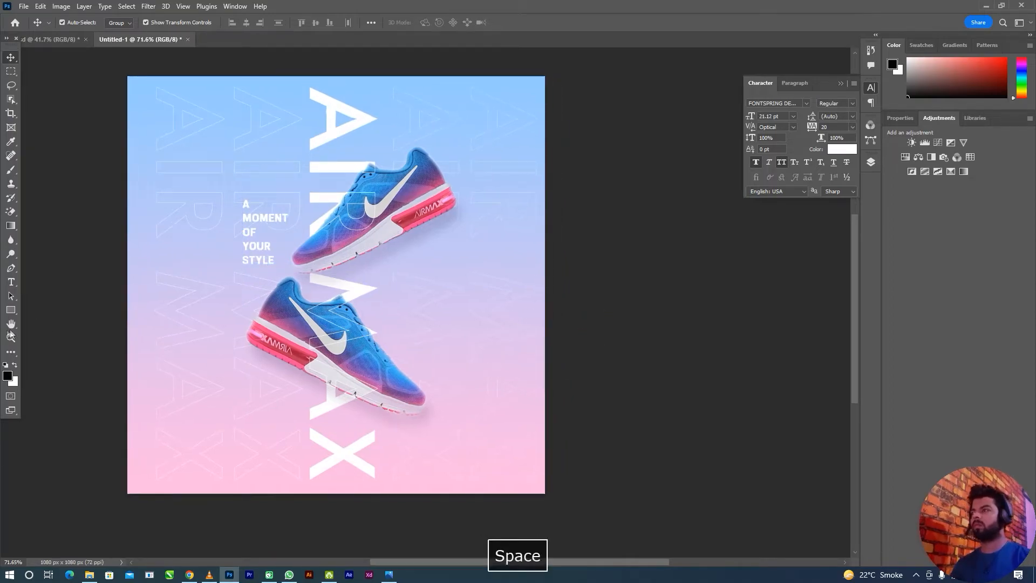
# - Draw a 566 × 686 px rectangle framing the two shoes, with no fill and a white stroke
pyautogui.click(11, 310)
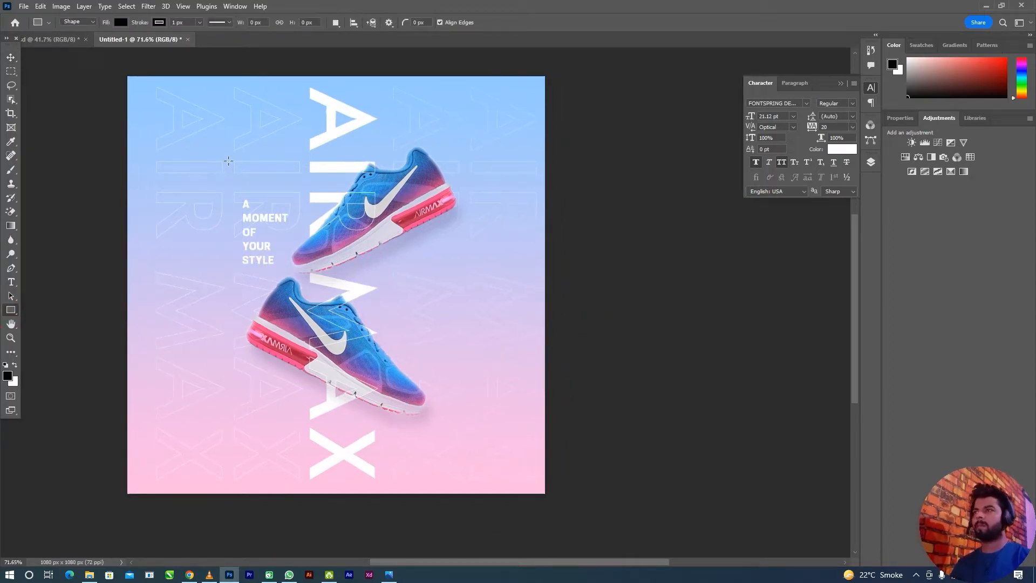
pyautogui.moveTo(231, 159); pyautogui.dragTo(449, 424)
pyautogui.press('v')
pyautogui.moveTo(357, 300); pyautogui.dragTo(352, 296)
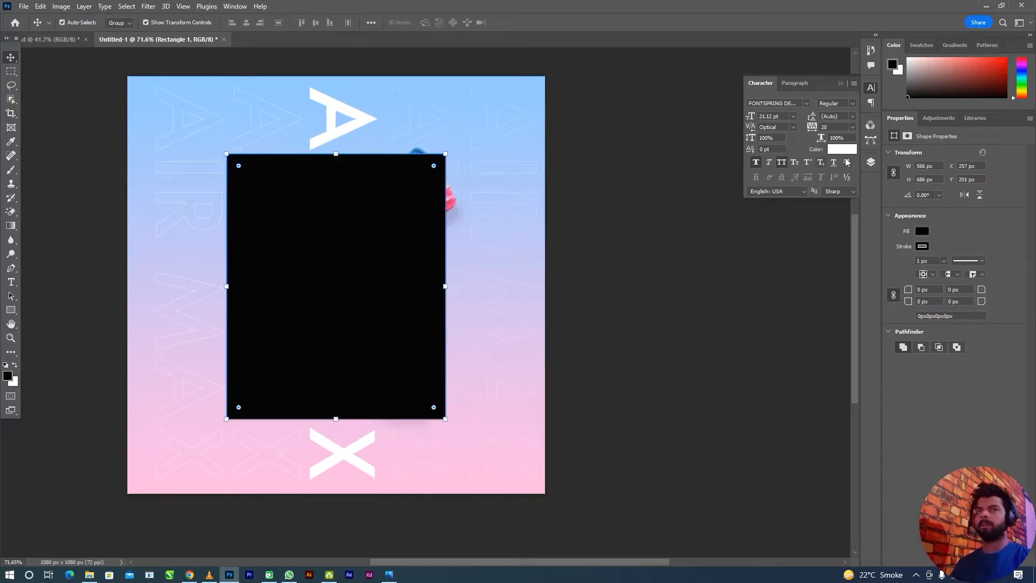
pyautogui.click(923, 232)
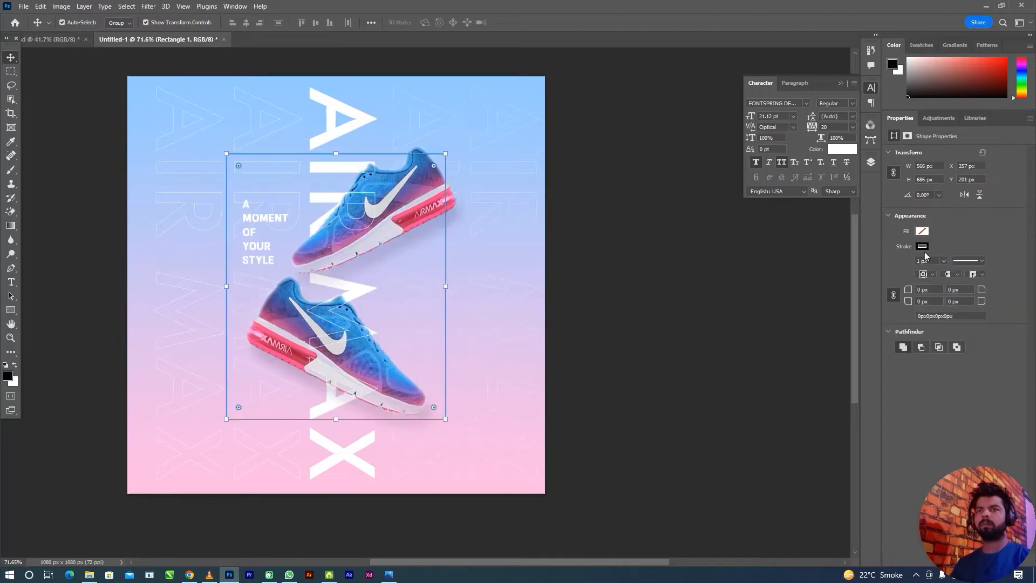
pyautogui.click(687, 349)
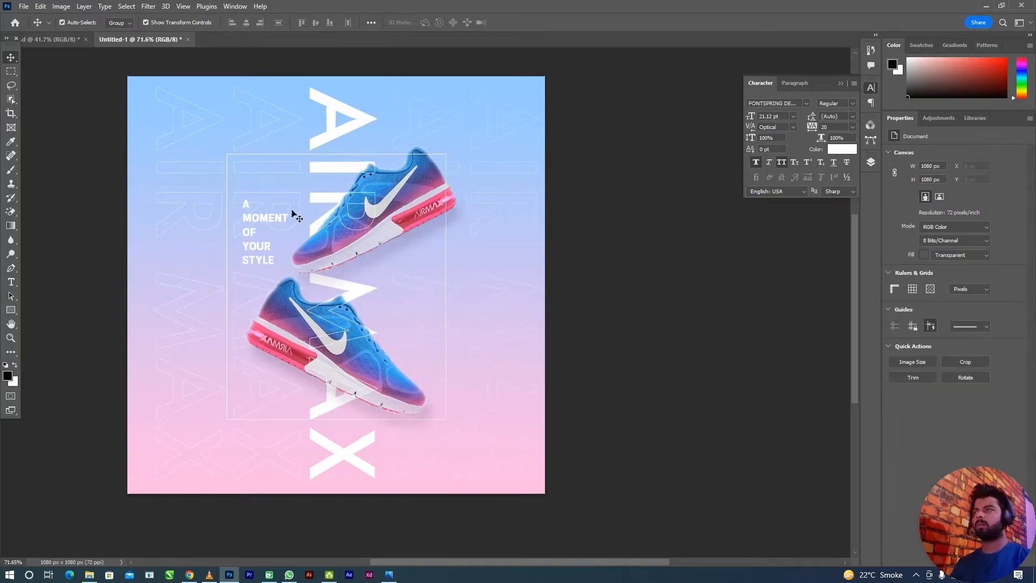
# - Move the white frame's left edge slightly inward and shift the tagline left so it straddles that edge
pyautogui.scroll(1, 275, 238)
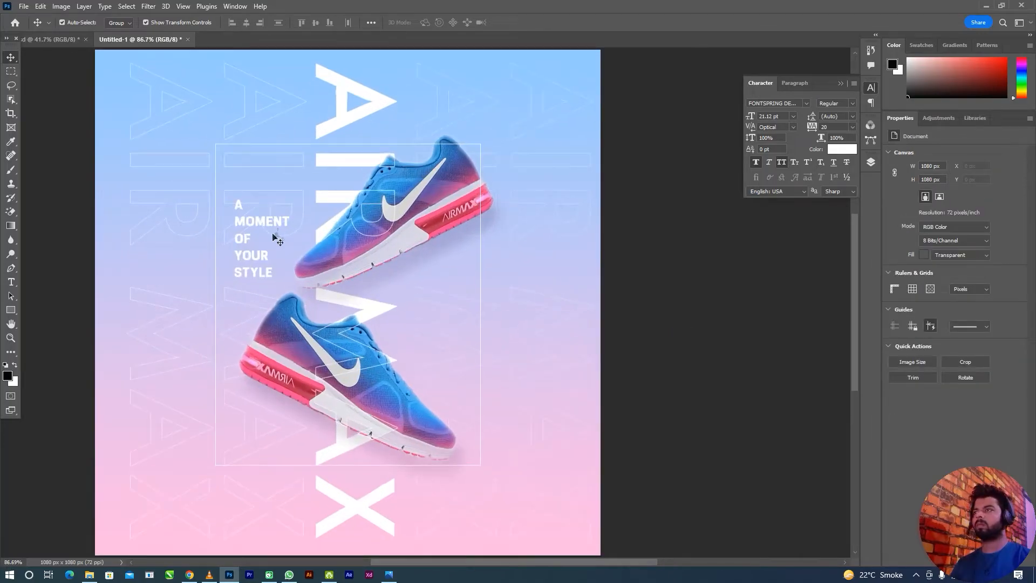
pyautogui.click(216, 268)
pyautogui.moveTo(216, 303); pyautogui.dragTo(238, 285)
pyautogui.press('Return')
# - Duplicate the tagline to the frame's right edge beside the lower shoe and change its text to JUST DO IT., one word per line
pyautogui.moveTo(252, 236); pyautogui.dragTo(493, 378)
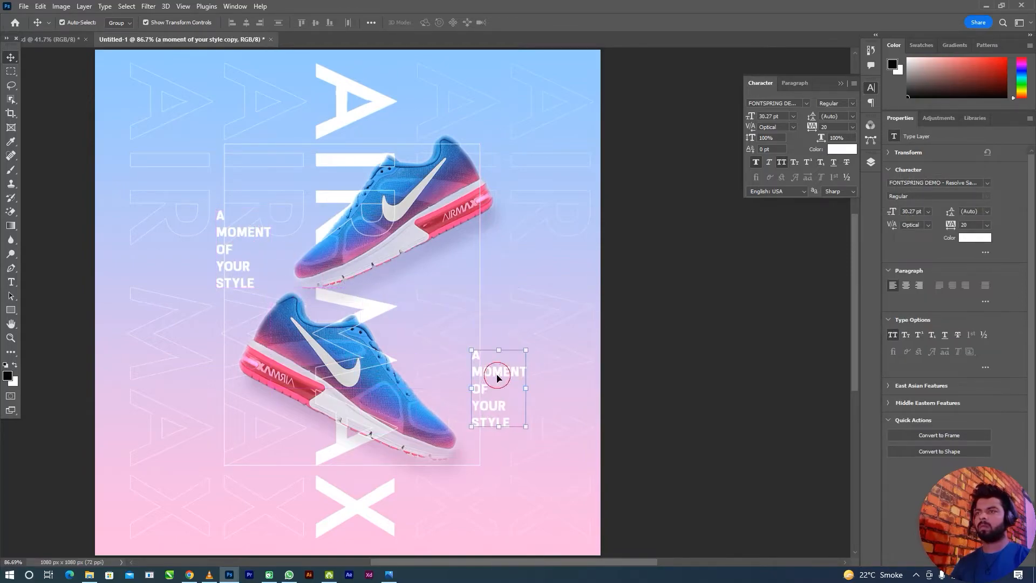
pyautogui.doubleClick(498, 372)
pyautogui.write('JUST')
pyautogui.press('Return')
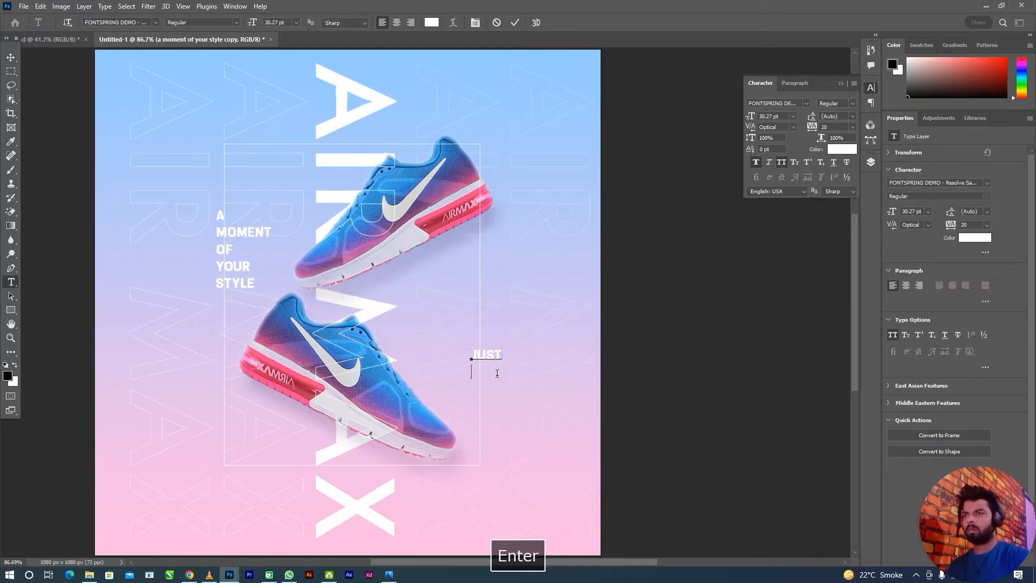
pyautogui.write('DD')
pyautogui.press('BackSpace')
pyautogui.write('O')
pyautogui.press('Return')
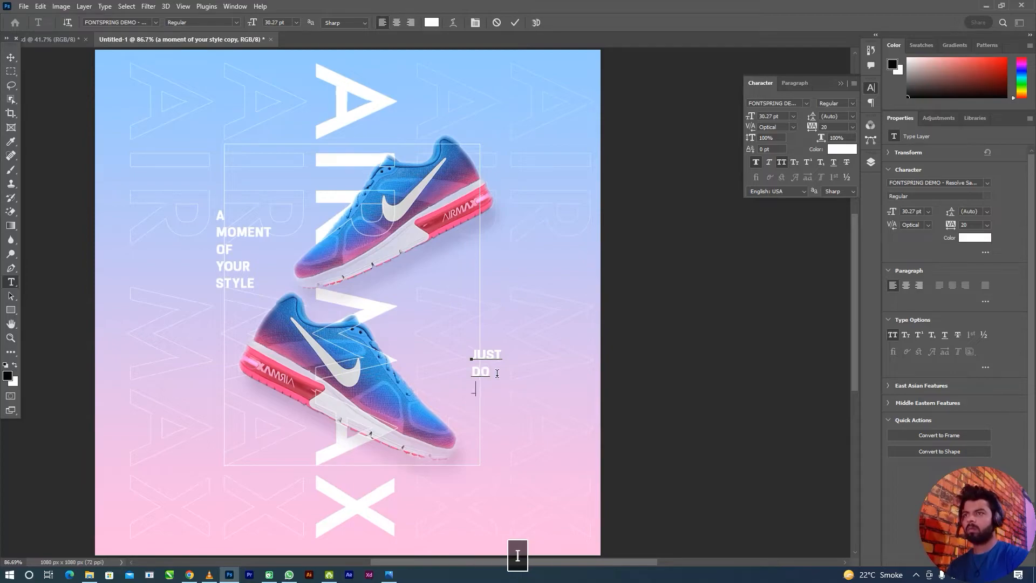
pyautogui.write('IT.')
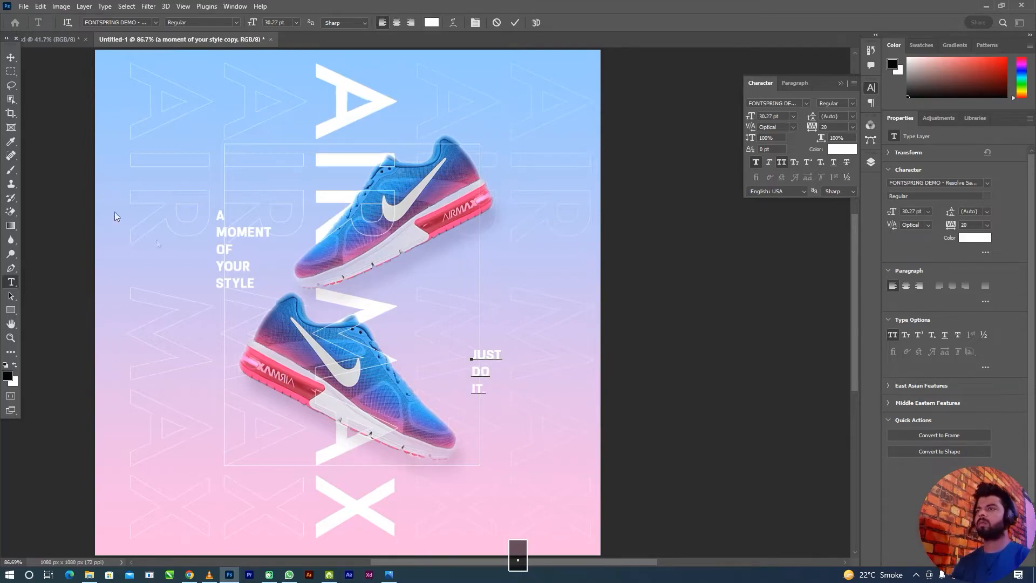
pyautogui.hotkey('ctrl', 'Return')
pyautogui.press('v')
# - Center-align the JUST DO IT. text and move it so it sits centered over the frame's right edge
pyautogui.click(795, 82)
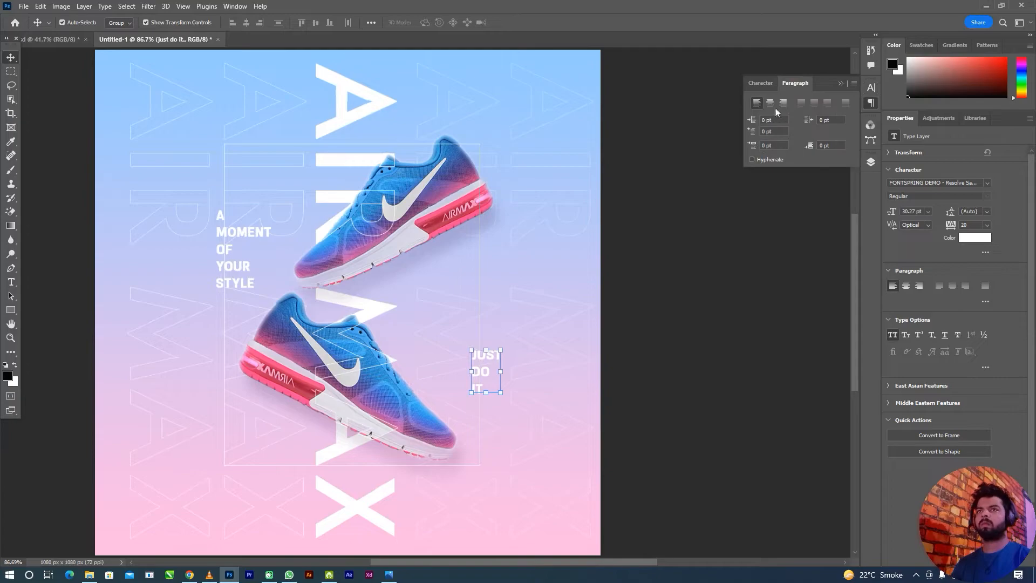
pyautogui.click(770, 103)
pyautogui.moveTo(491, 377); pyautogui.dragTo(481, 391)
pyautogui.click(236, 272)
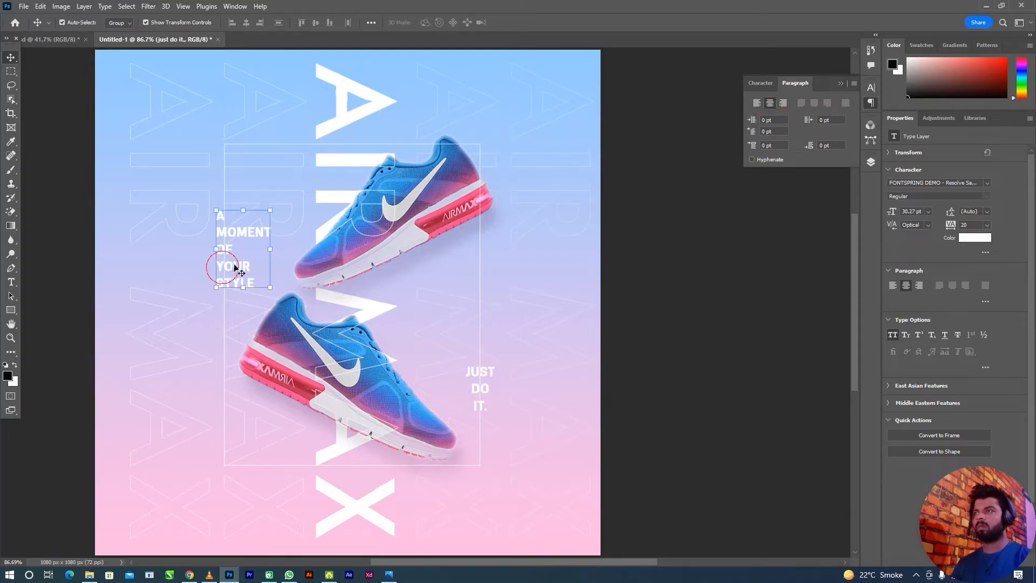
# - Left-align the A MOMENT OF YOUR STYLE tagline and reposition it over the frame's left edge
pyautogui.moveTo(217, 270); pyautogui.dragTo(238, 278)
pyautogui.click(759, 104)
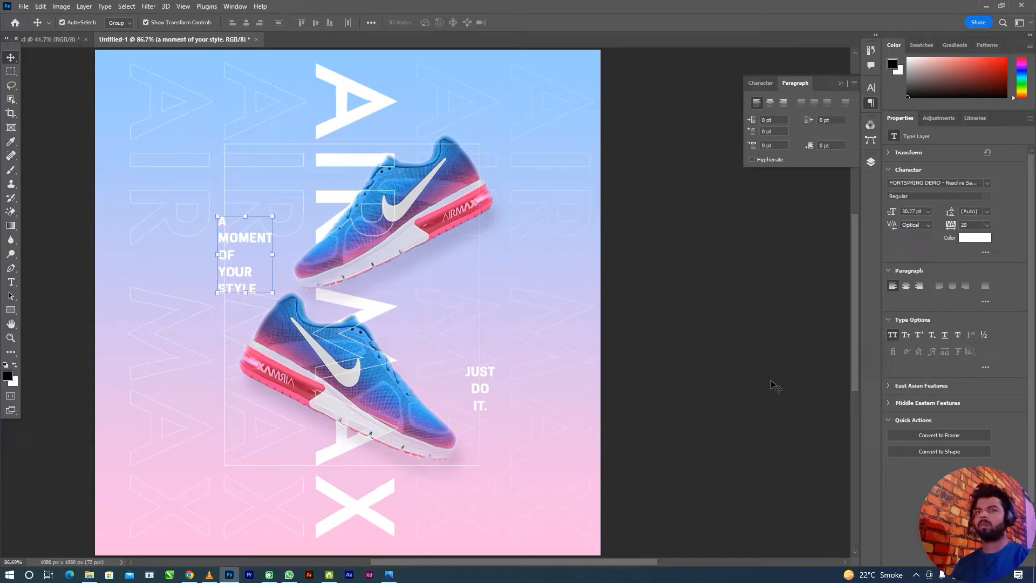
# - Add a layer mask to the Rectangle 1 frame and brush out its lines behind both taglines
pyautogui.click(872, 161)
pyautogui.scroll(2, 783, 261)
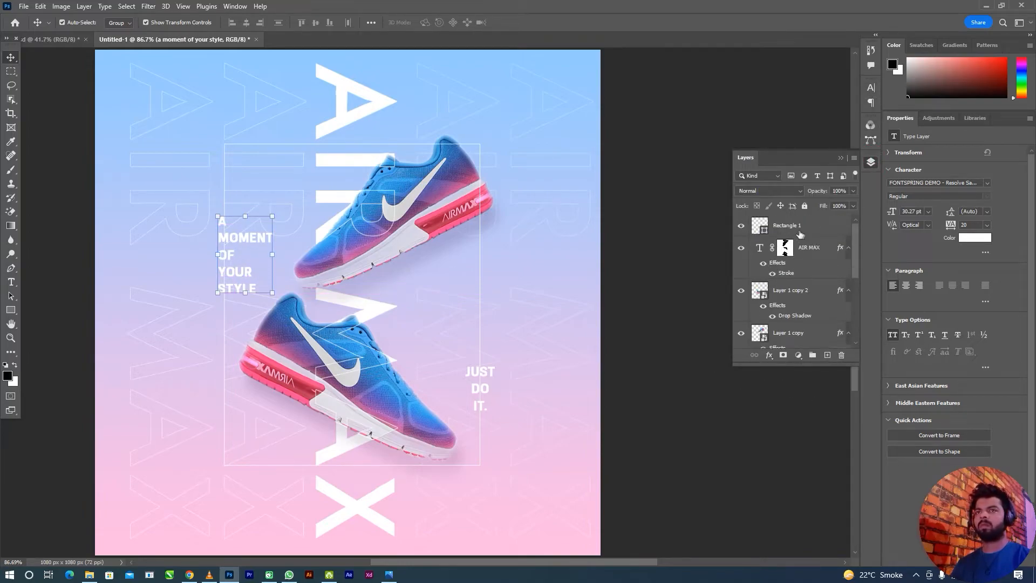
pyautogui.click(800, 232)
pyautogui.click(783, 354)
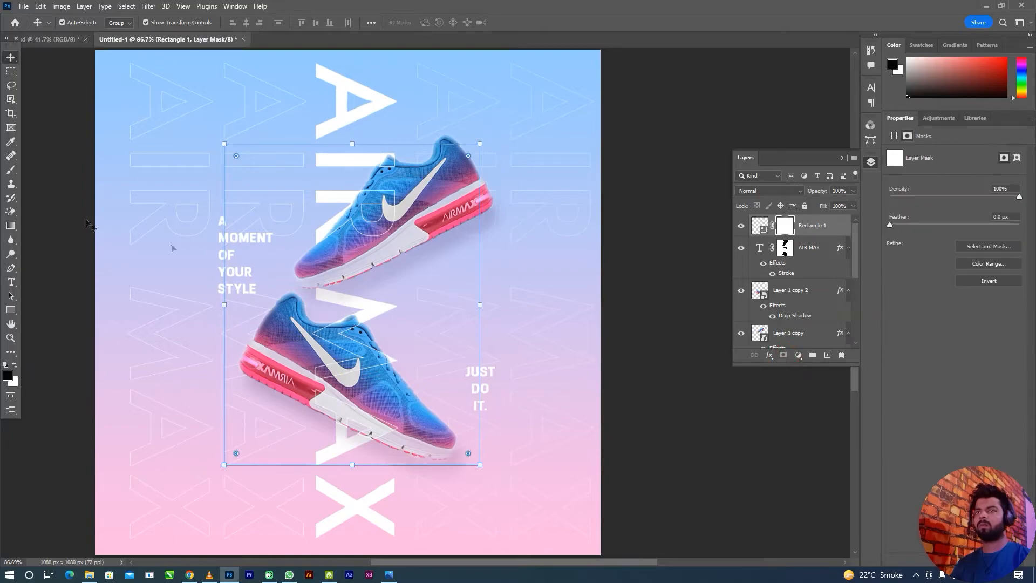
pyautogui.click(11, 169)
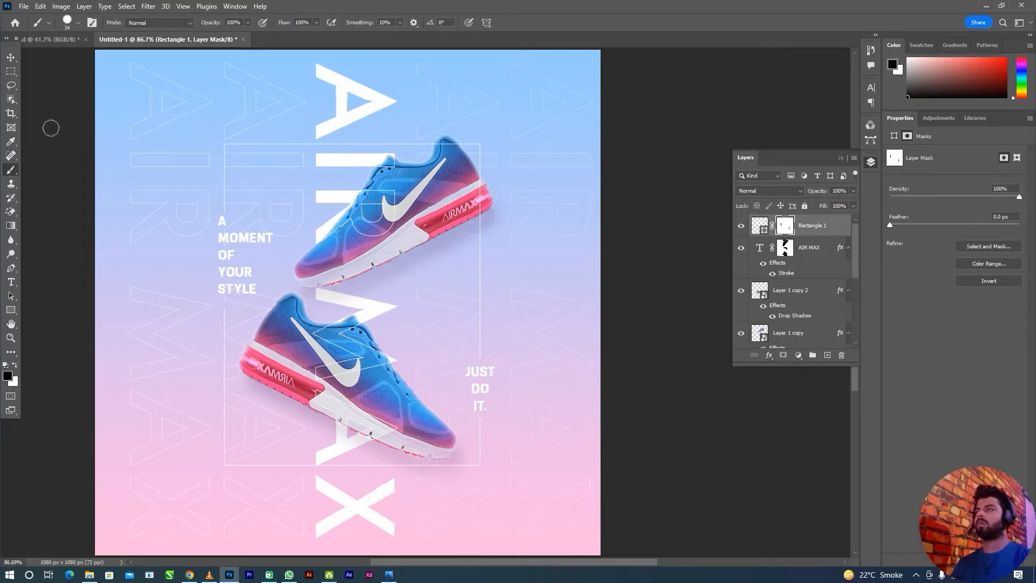
pyautogui.click(11, 57)
# - Nudge the A MOMENT OF YOUR STYLE tagline down slightly and scale it to about 94%
pyautogui.click(213, 254)
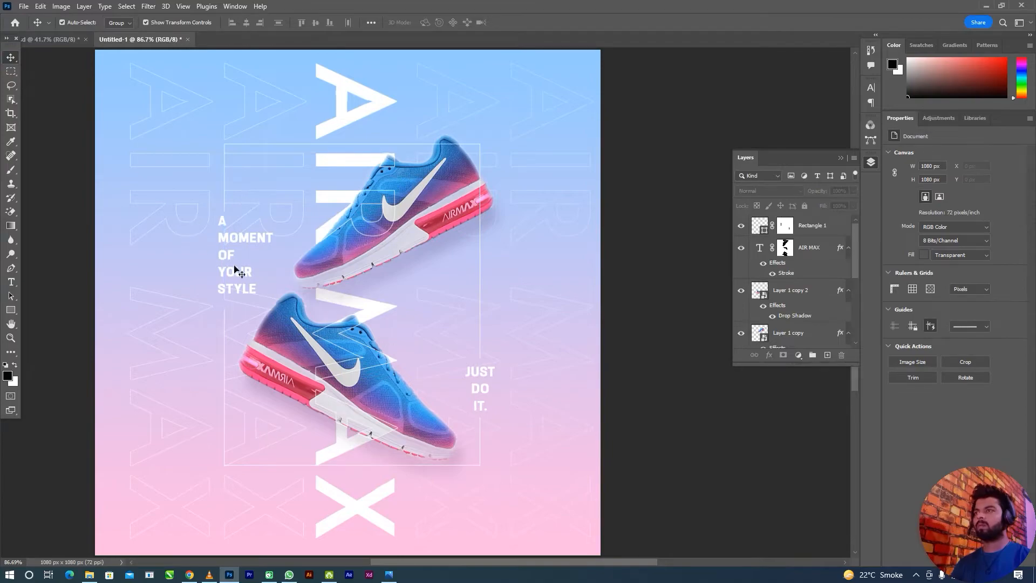
pyautogui.click(236, 270)
pyautogui.press('Down')
pyautogui.press('Down')
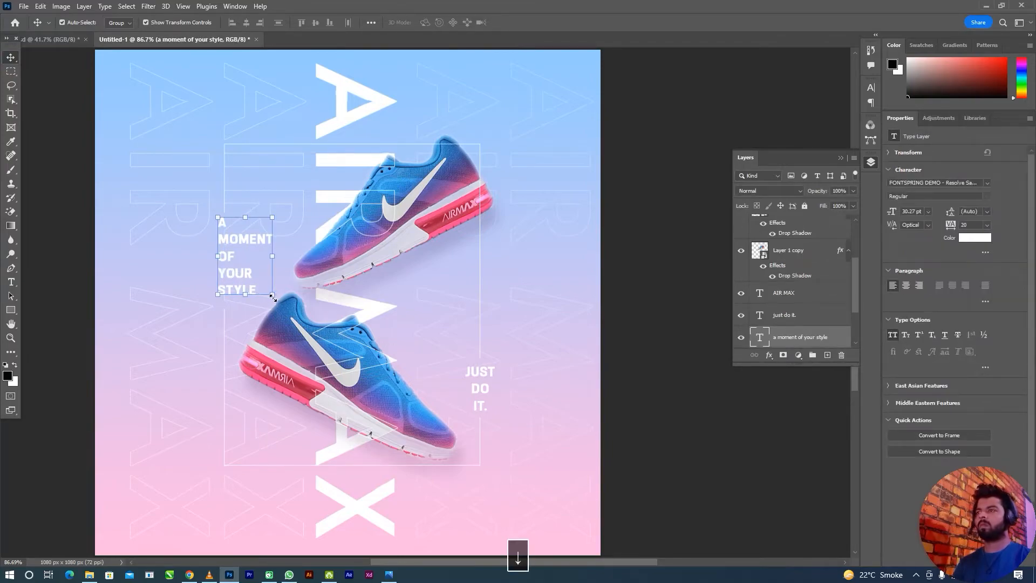
pyautogui.moveTo(272, 297); pyautogui.dragTo(271, 294)
pyautogui.press('Delete')
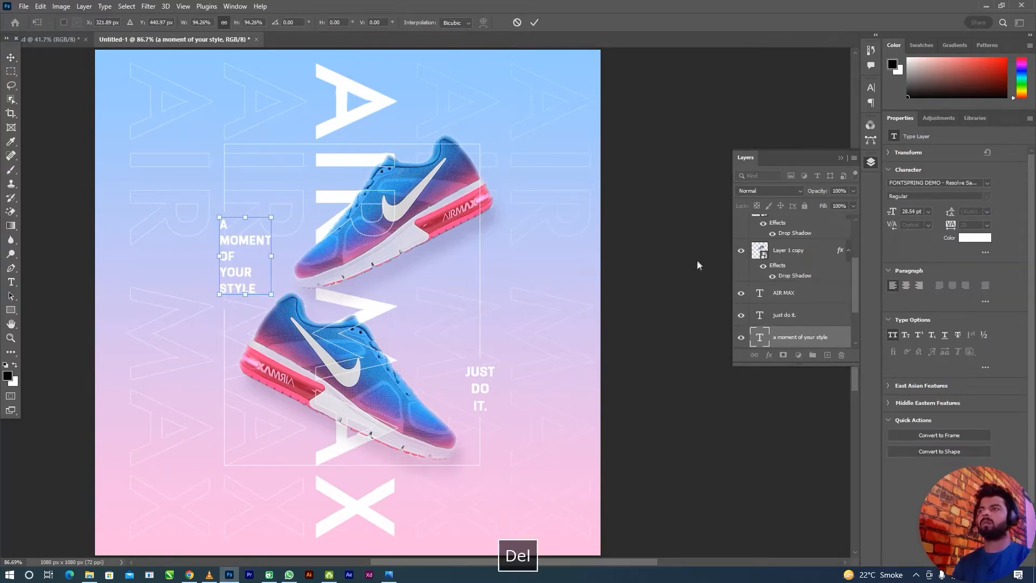
pyautogui.press('Return')
# - Left-align the JUST DO IT. text and reposition it over the gap in the frame's right edge
pyautogui.click(485, 388)
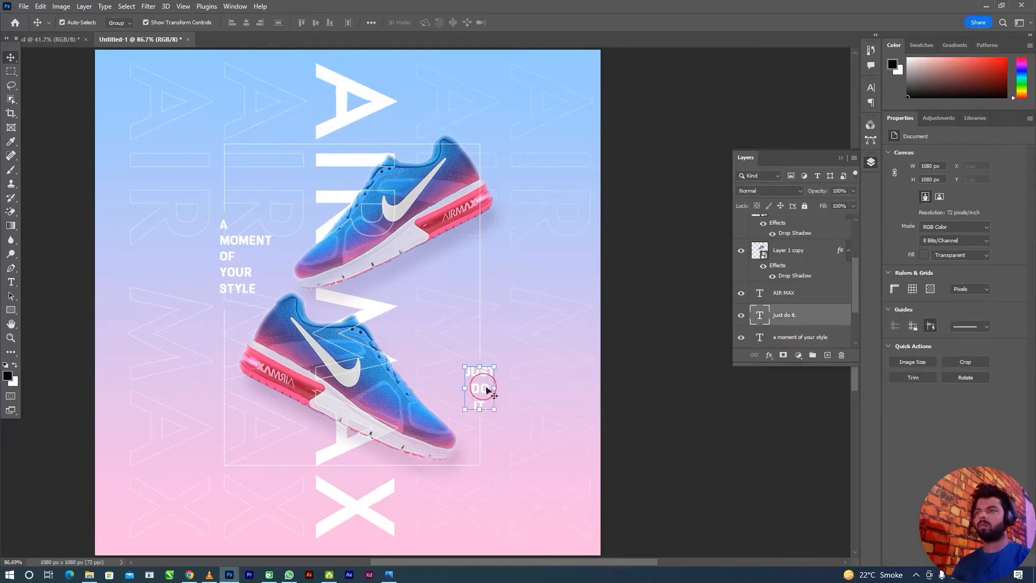
pyautogui.click(872, 93)
pyautogui.click(794, 83)
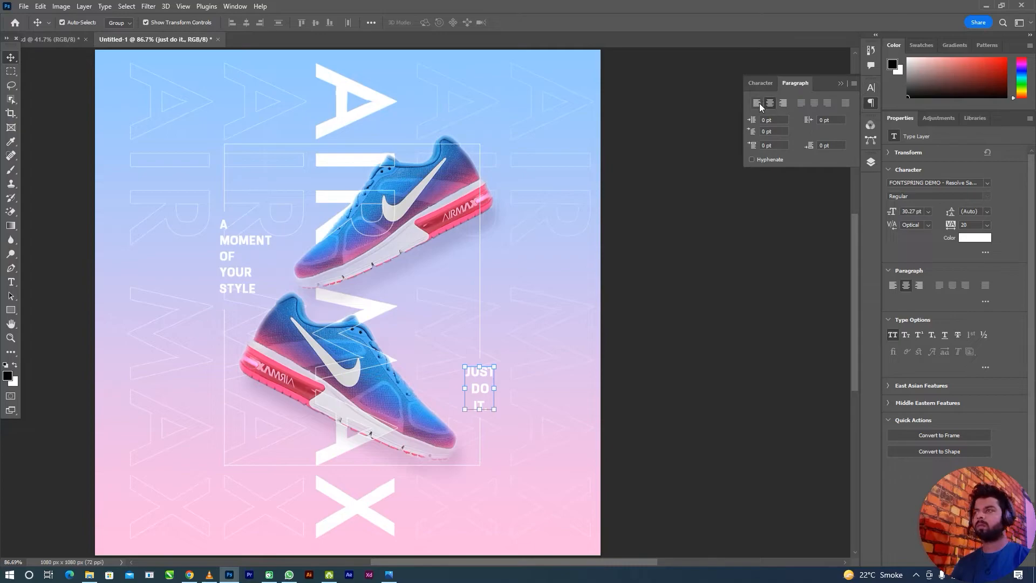
pyautogui.click(757, 102)
pyautogui.moveTo(502, 389); pyautogui.dragTo(488, 386)
pyautogui.click(12, 282)
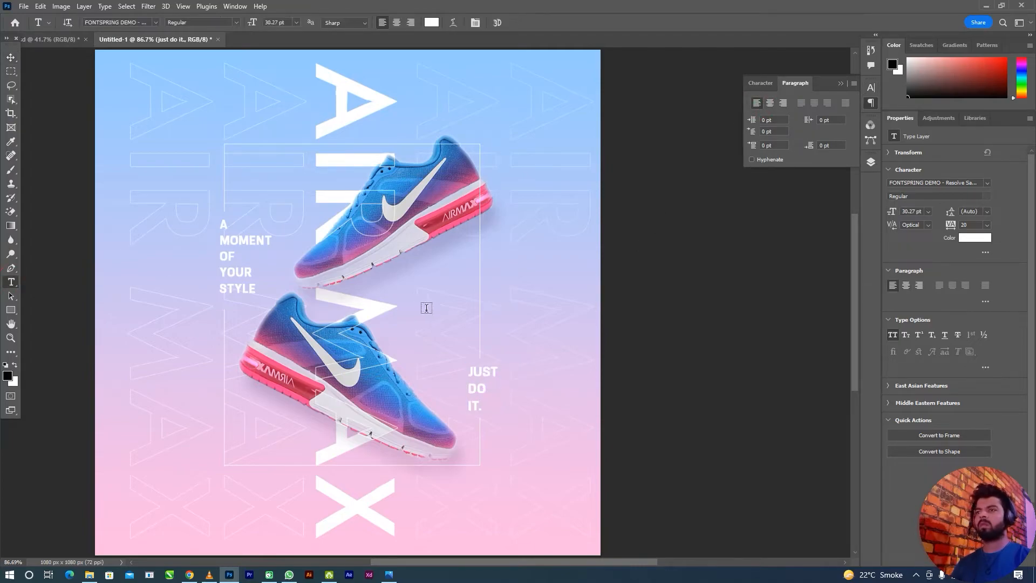
pyautogui.click(11, 58)
# - Recolor the JUST DO IT. text with a pink sampled from the upper shoe's heel, lightened slightly
pyautogui.click(761, 83)
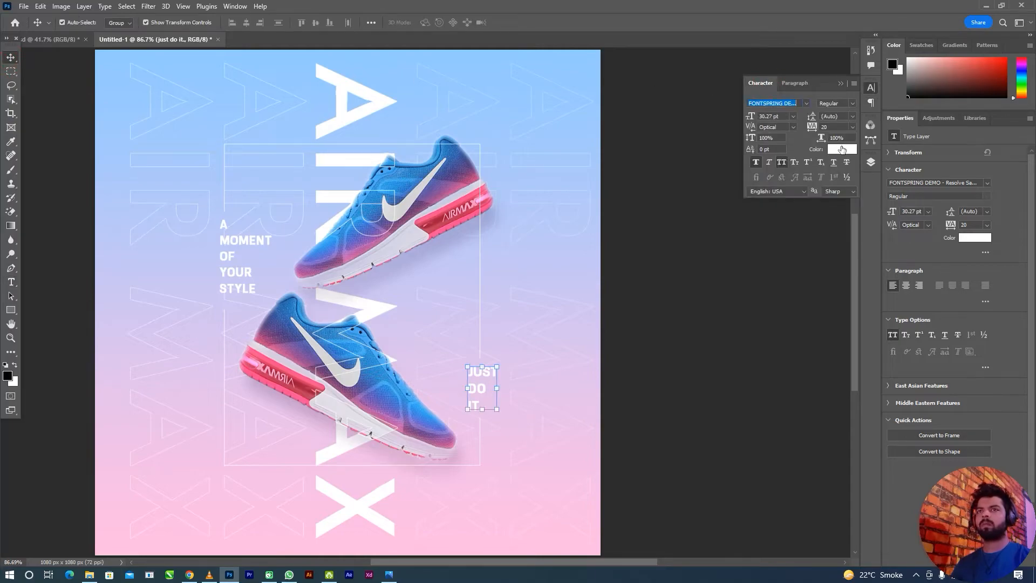
pyautogui.click(841, 148)
pyautogui.click(464, 195)
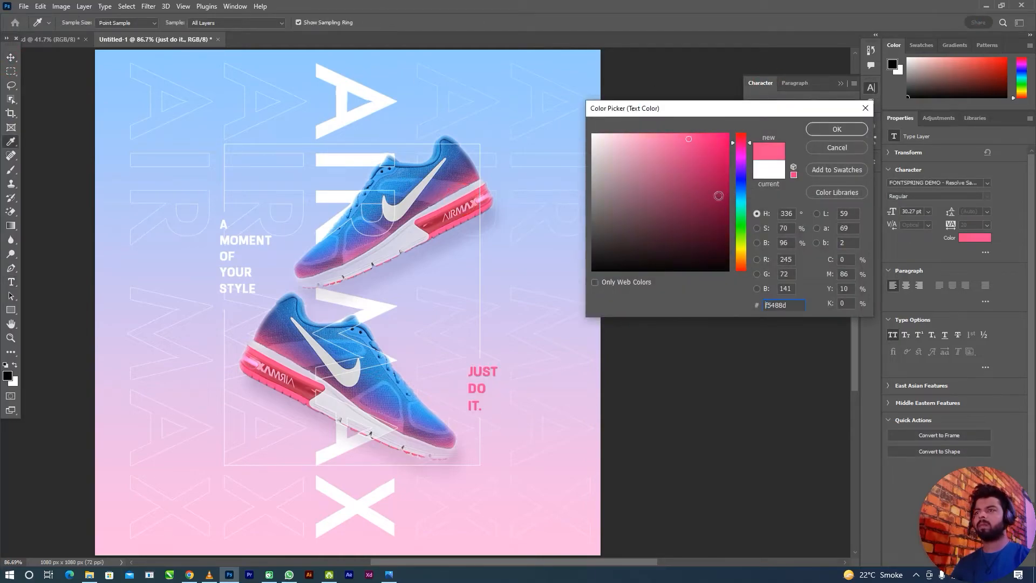
pyautogui.click(673, 138)
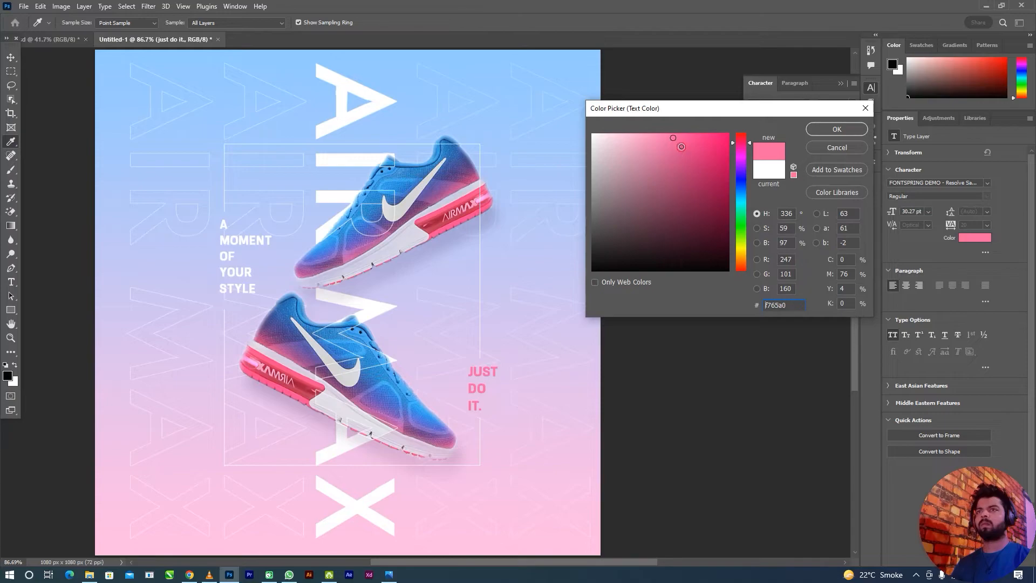
pyautogui.click(685, 137)
pyautogui.click(826, 131)
# - Nudge the pink JUST DO IT. text slightly to the right
pyautogui.press('space')
pyautogui.moveTo(636, 352); pyautogui.dragTo(630, 349)
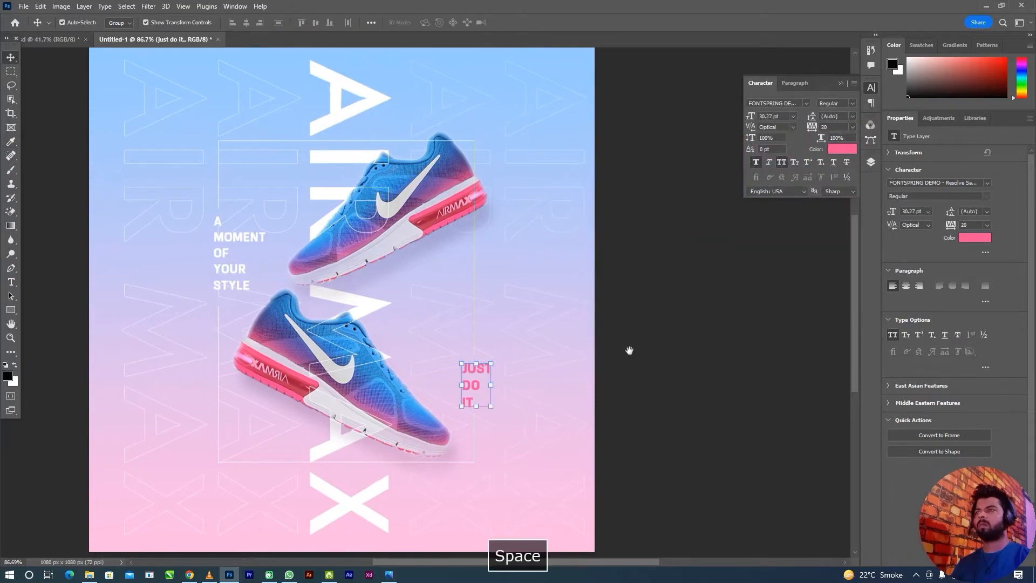
pyautogui.click(629, 349)
pyautogui.scroll(-1, 251, 301)
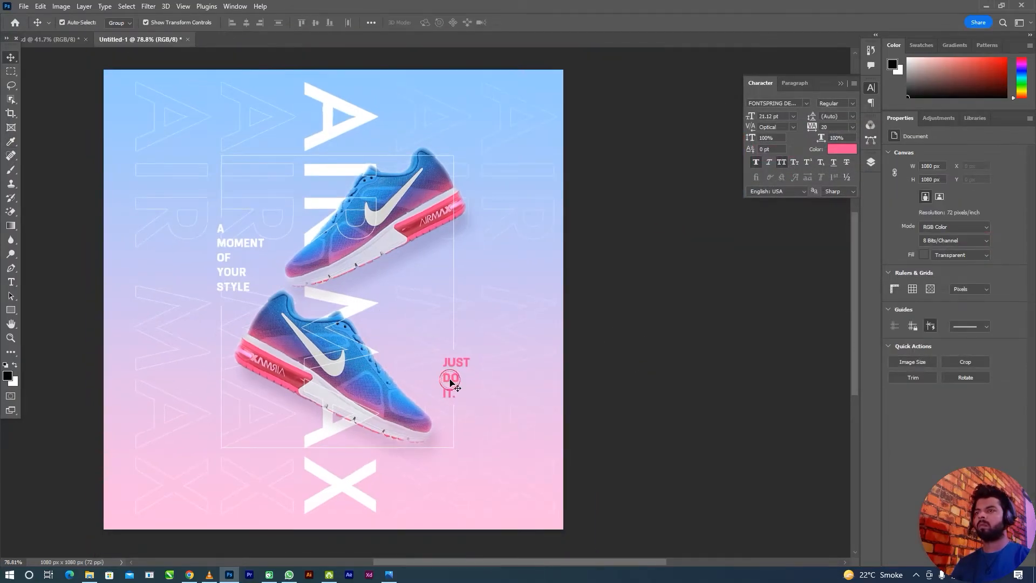
pyautogui.moveTo(451, 383); pyautogui.dragTo(453, 383)
pyautogui.click(688, 324)
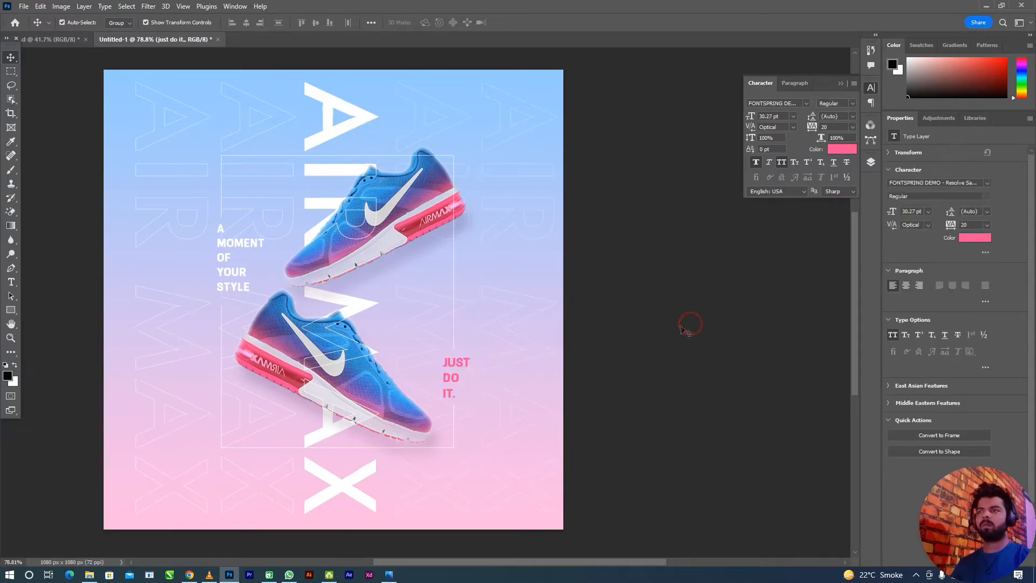
pyautogui.click(455, 381)
pyautogui.press('Right')
pyautogui.press('Right')
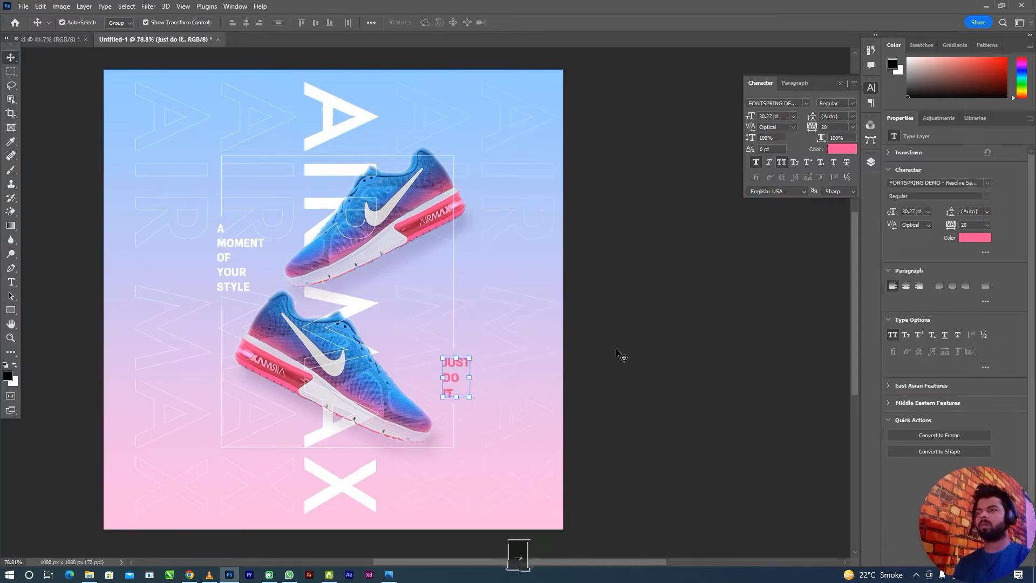
pyautogui.click(656, 347)
# - Place the Logo_NIKE.svg.png swoosh in the poster's upper-left corner, scaled to about 12% (145 × 51 px)
pyautogui.moveTo(564, 378); pyautogui.dragTo(147, 267)
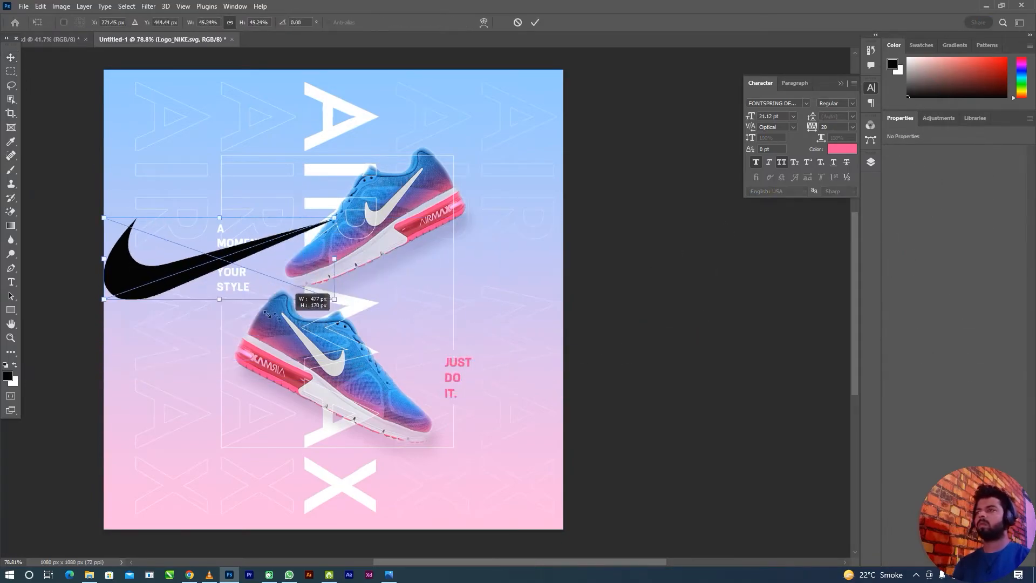
pyautogui.moveTo(120, 234); pyautogui.dragTo(165, 106)
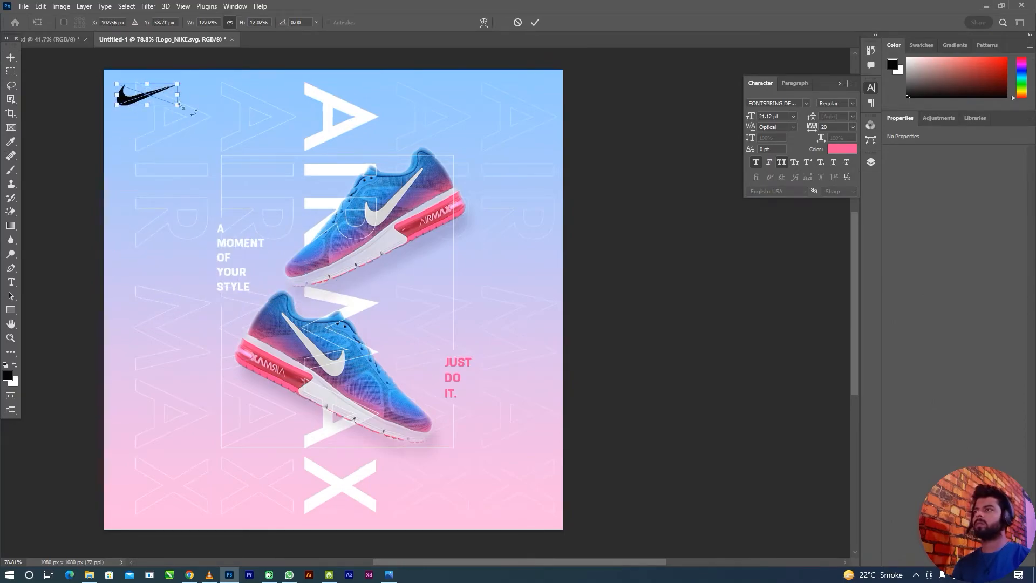
pyautogui.press('Return')
# - Invert the Nike logo to white and nudge it down to Y 35 px
pyautogui.hotkey('ctrl', 'i')
pyautogui.click(610, 249)
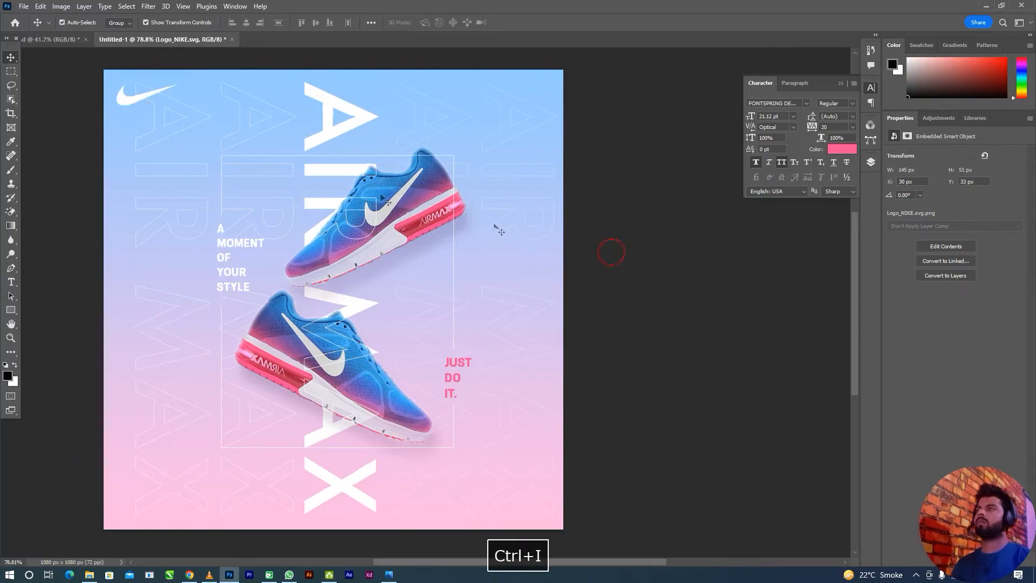
pyautogui.moveTo(127, 101); pyautogui.dragTo(162, 81)
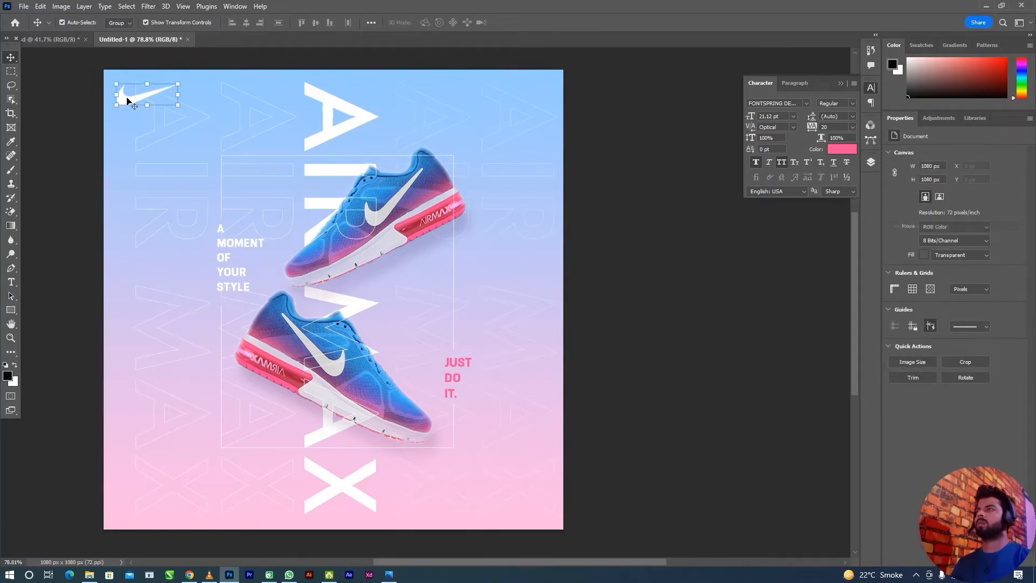
pyautogui.press('Down')
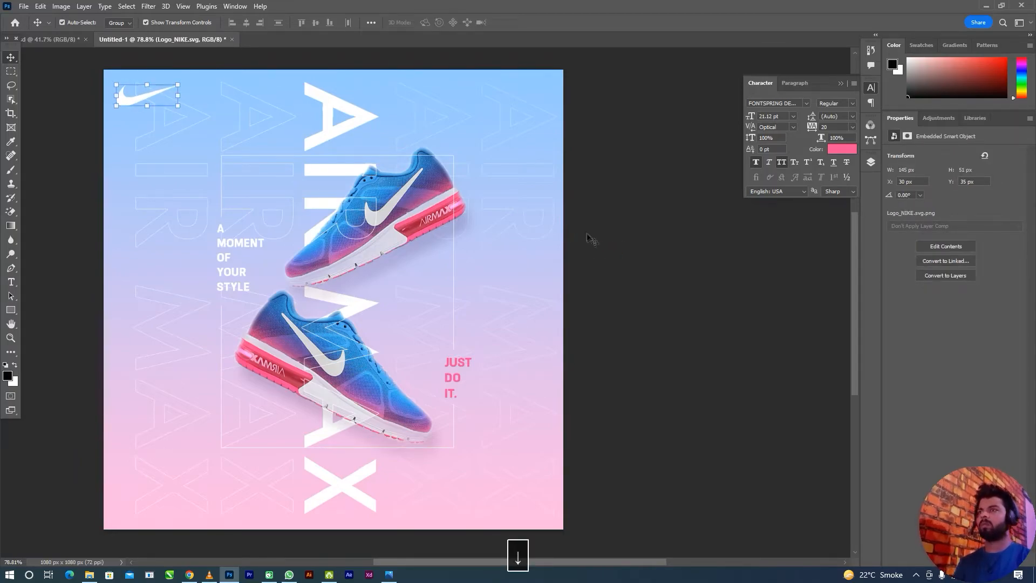
pyautogui.click(655, 277)
# - Add a Curves adjustment layer above all layers, lowering the midtones to input 119, output 111 and moving the black point slightly inward
pyautogui.keyDown('alt'); pyautogui.click(296, 232); pyautogui.keyUp('alt')
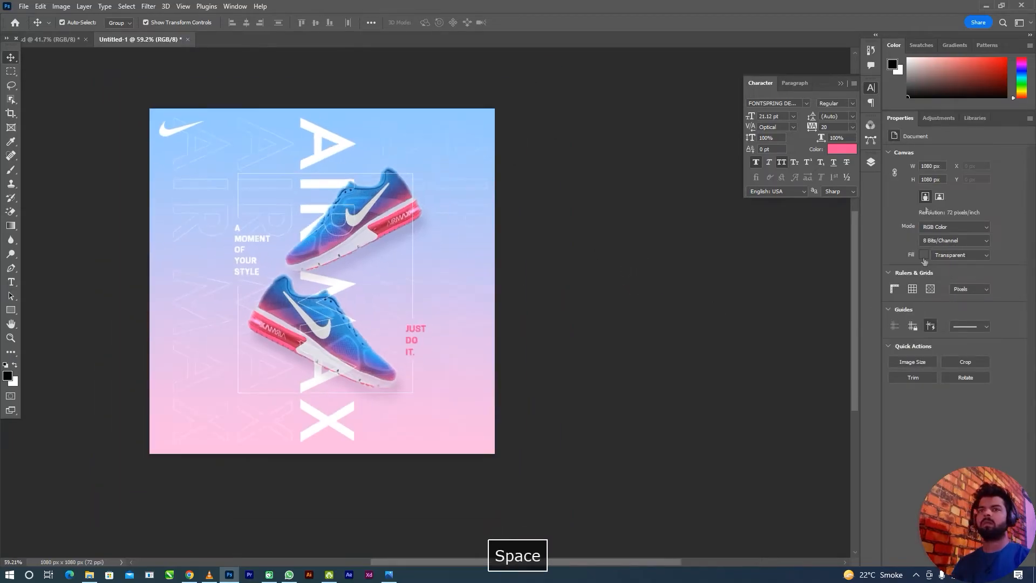
pyautogui.click(872, 161)
pyautogui.moveTo(794, 373); pyautogui.dragTo(793, 483)
pyautogui.scroll(2, 822, 239)
pyautogui.click(799, 469)
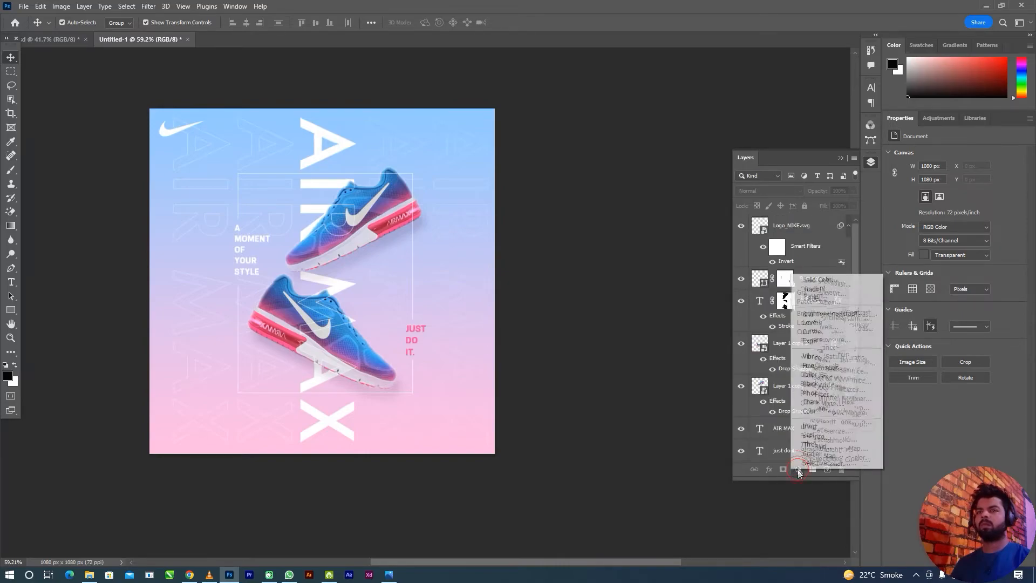
pyautogui.click(826, 333)
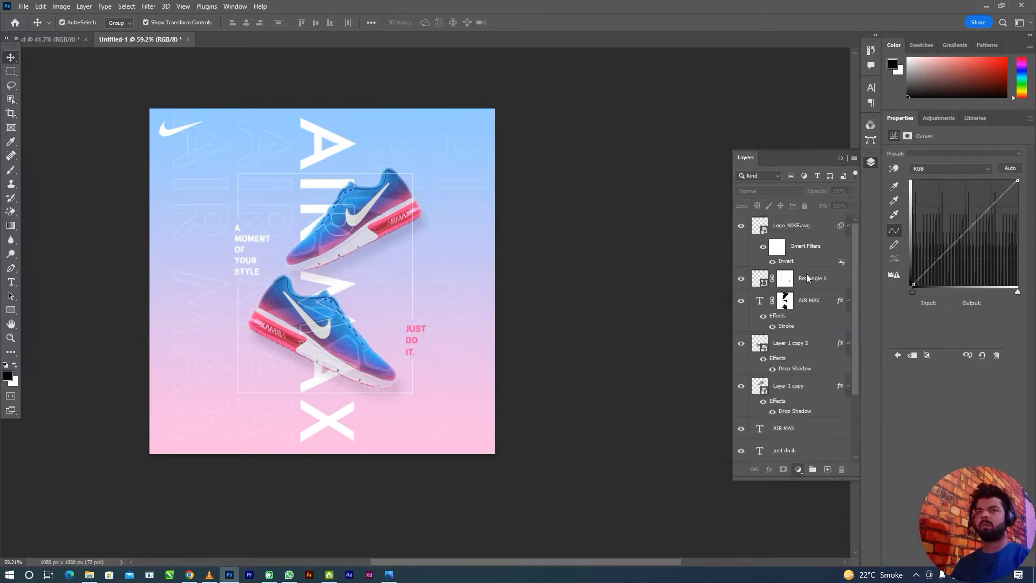
pyautogui.moveTo(965, 233); pyautogui.dragTo(962, 240)
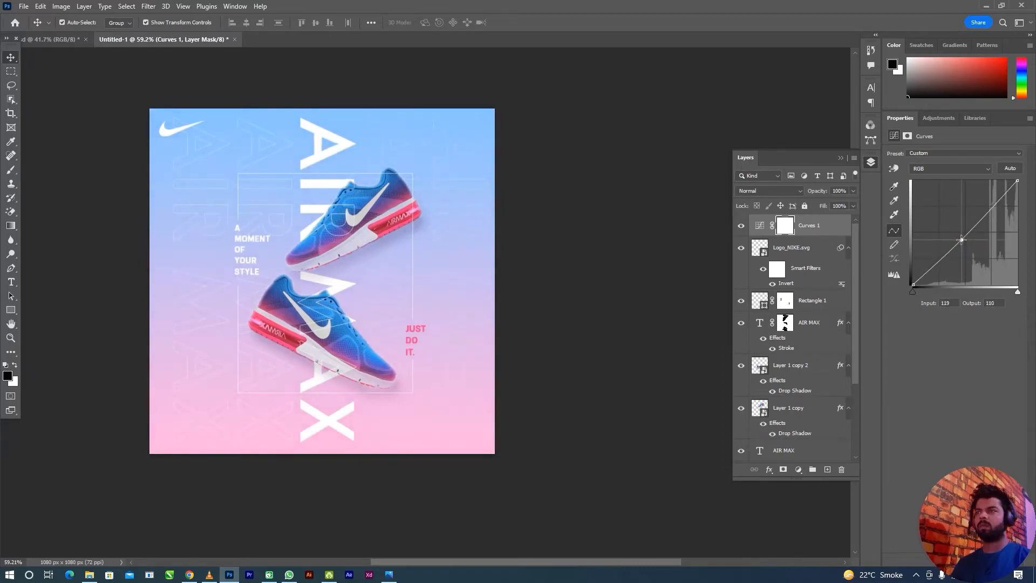
pyautogui.moveTo(914, 292); pyautogui.dragTo(918, 292)
pyautogui.click(961, 240)
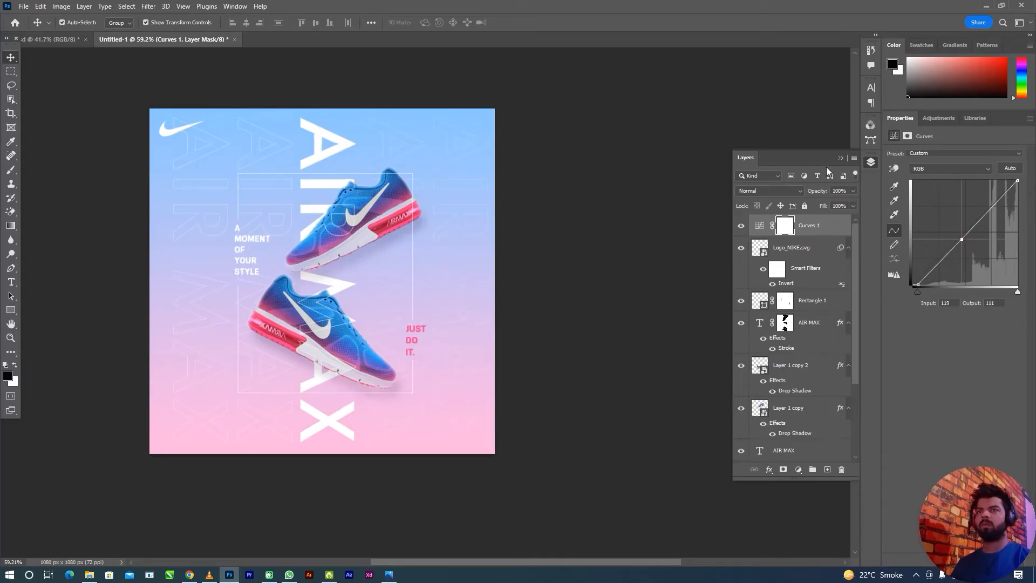
pyautogui.click(841, 159)
# - Switch to Chrome, save the black and white Dreamstime grunge texture, and place it in the Photoshop poster, covering the whole canvas
pyautogui.hotkey('alt', 'Tab')
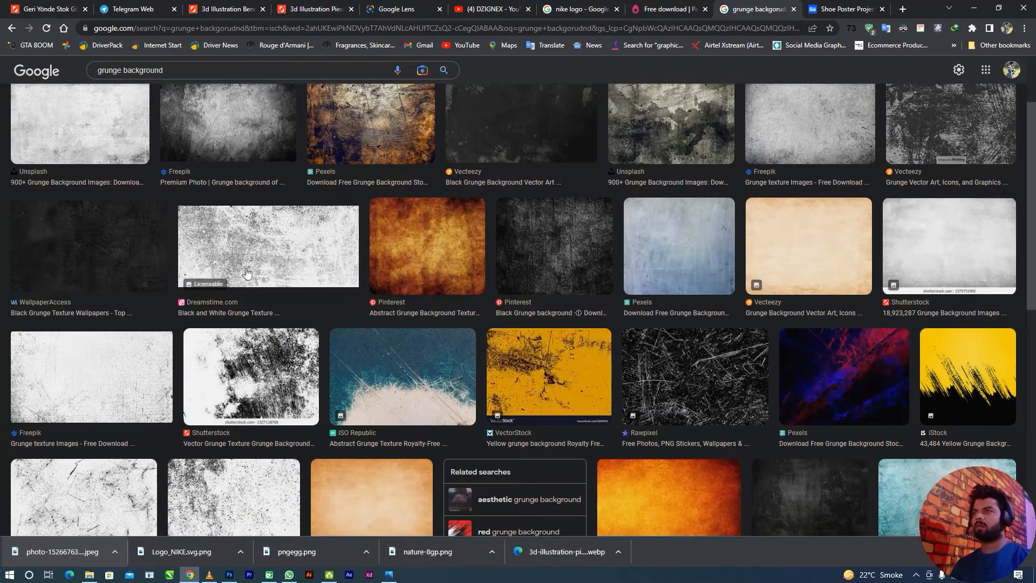
pyautogui.click(255, 241)
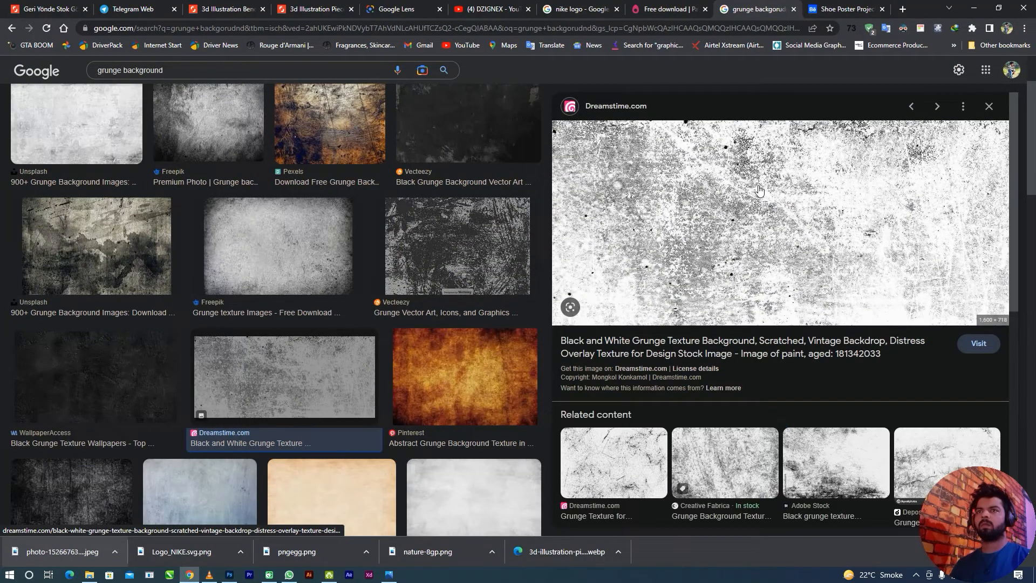
pyautogui.rightClick(758, 186)
pyautogui.click(792, 306)
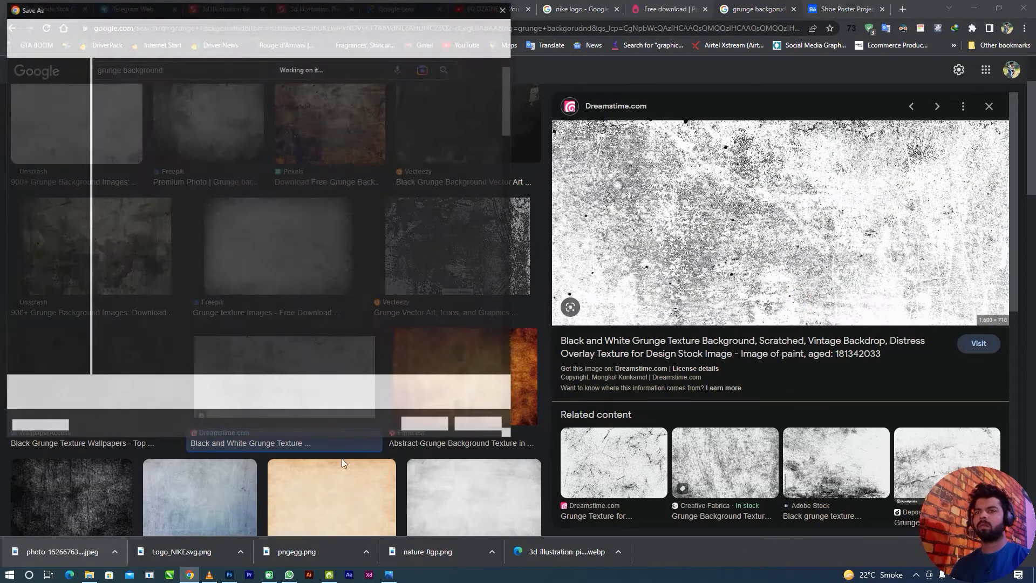
pyautogui.click(426, 426)
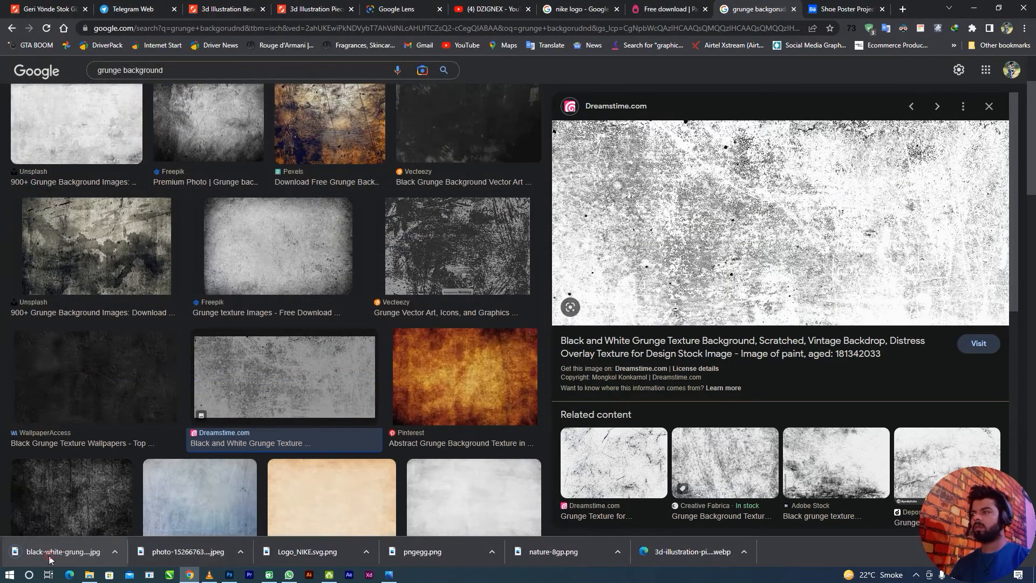
pyautogui.moveTo(57, 551); pyautogui.dragTo(328, 505)
pyautogui.press('Return')
# - Set the grunge texture layer's blend mode to Divide and its opacity to 14%
pyautogui.click(871, 162)
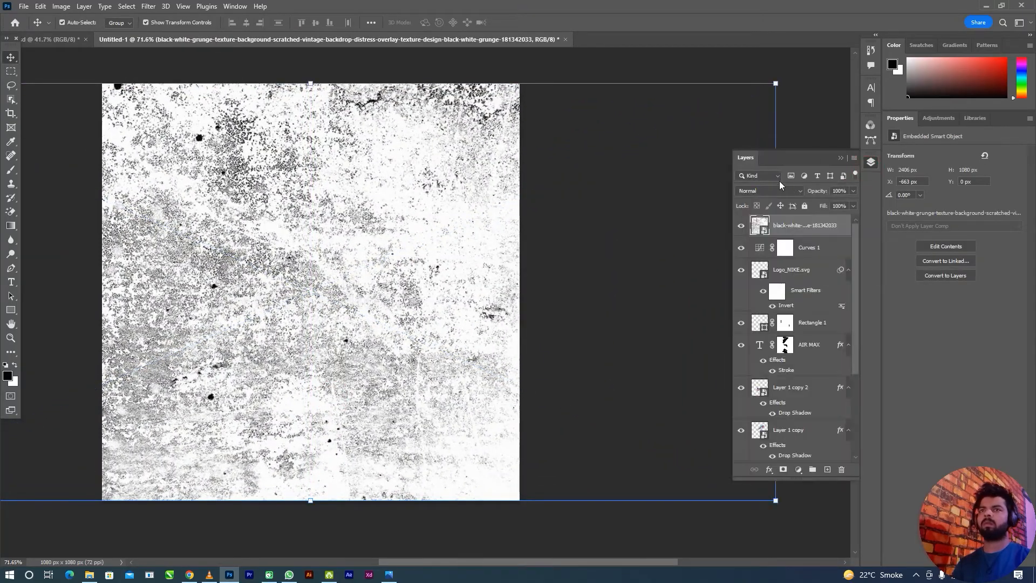
pyautogui.click(780, 187)
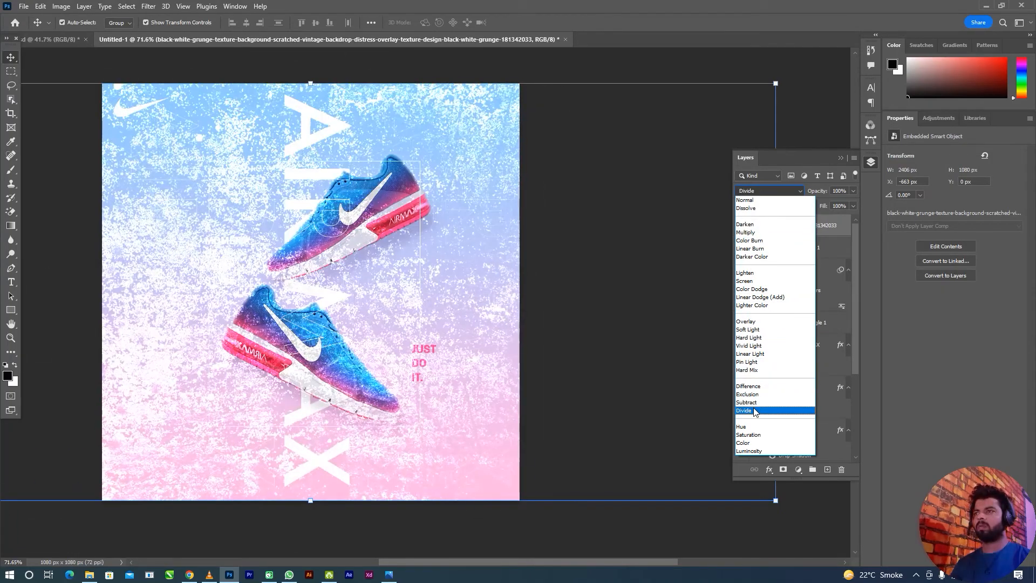
pyautogui.click(754, 410)
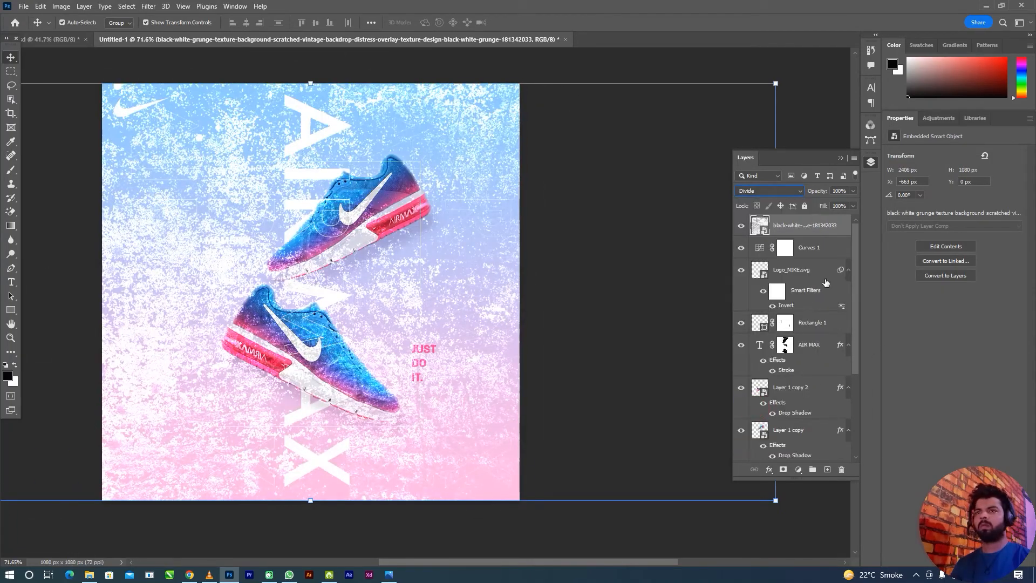
pyautogui.click(854, 190)
pyautogui.click(805, 205)
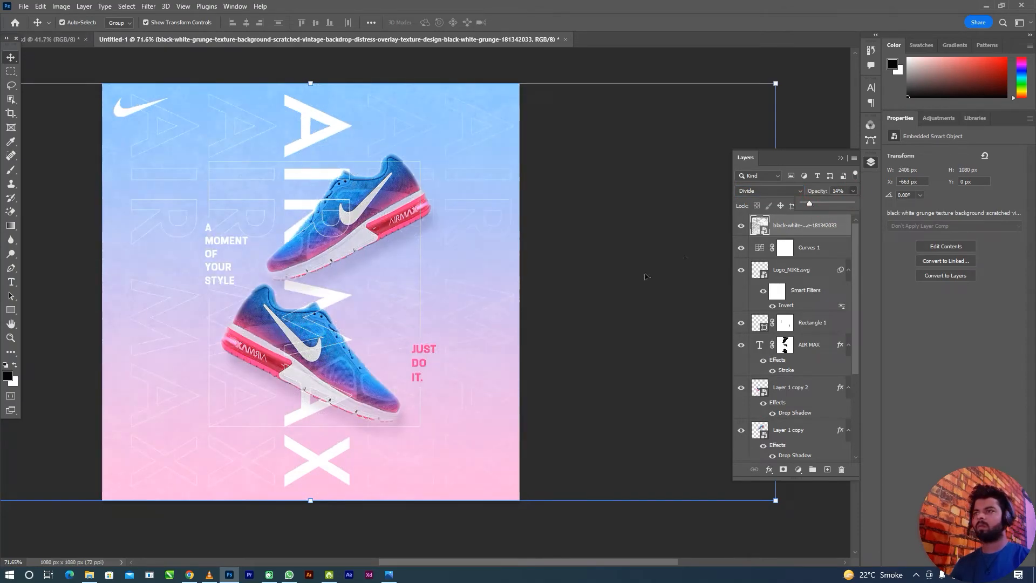
# - Move the grunge texture layer directly above the Color Fill 1 background layer and lower its fill to about 60%
pyautogui.click(579, 301)
pyautogui.click(470, 261)
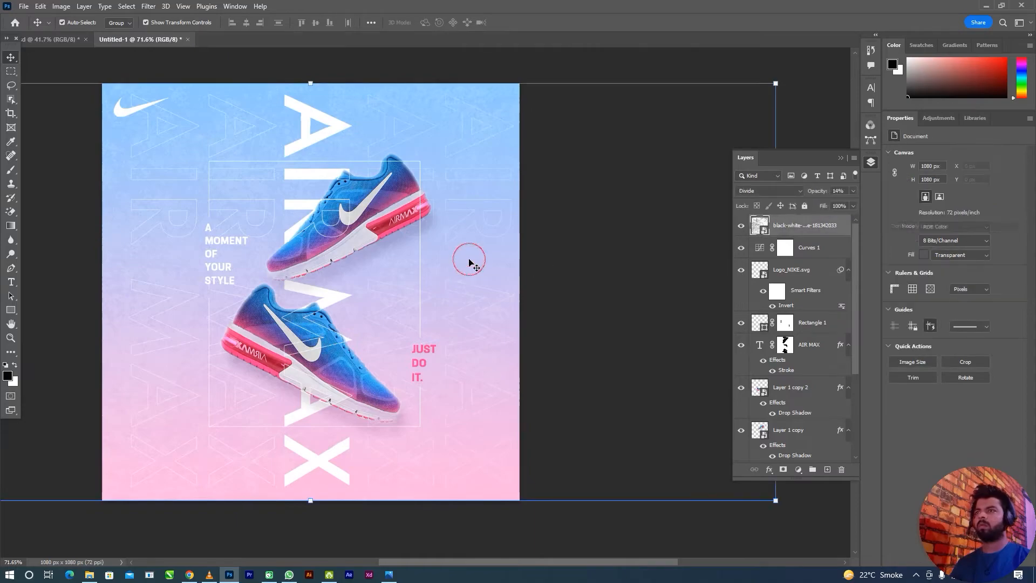
pyautogui.hotkey('ctrl', 'shift', '[')
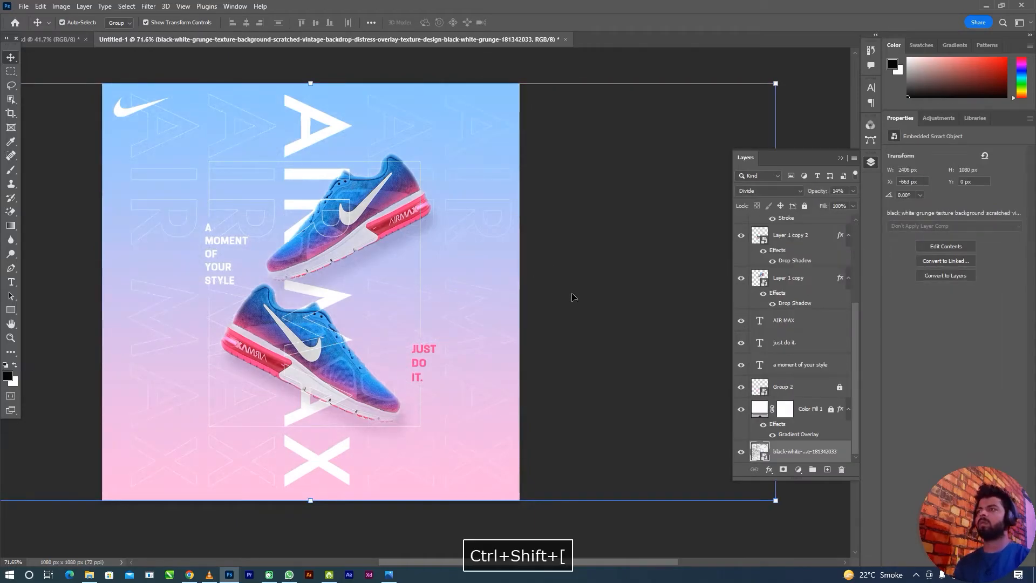
pyautogui.hotkey('ctrl', ']')
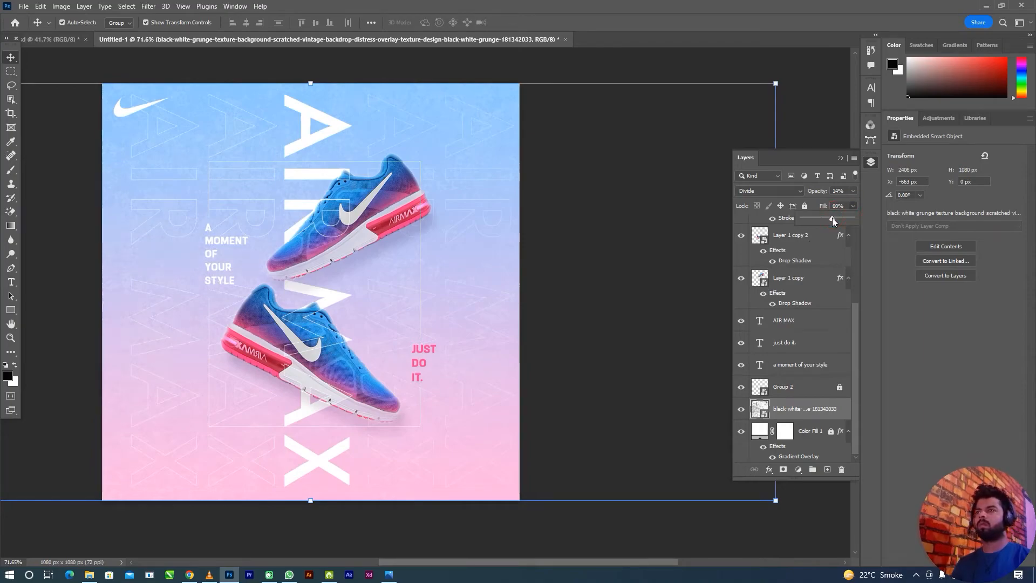
pyautogui.click(568, 294)
# - Examine how the poster looks with the grunge texture placed behind the shoes, taglines and lettering
pyautogui.press('space')
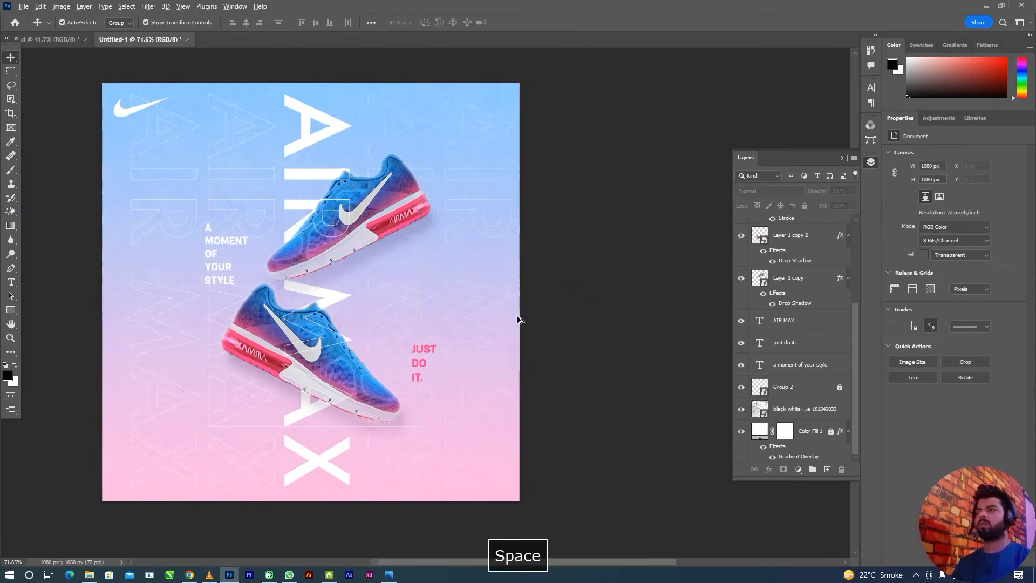
pyautogui.scroll(-2, 516, 316)
pyautogui.moveTo(550, 329); pyautogui.dragTo(545, 330)
pyautogui.scroll(3, 462, 371)
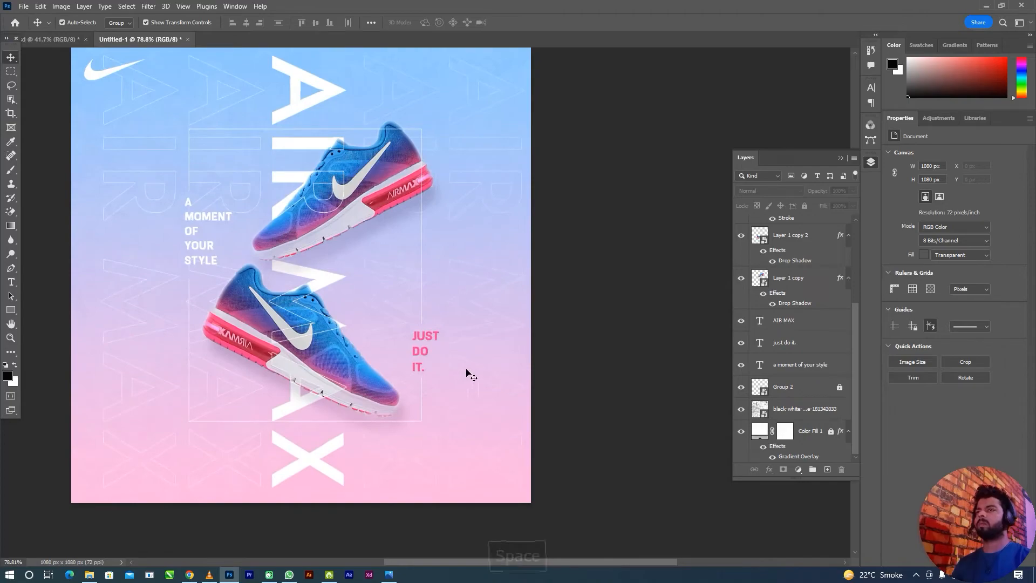
pyautogui.scroll(-1, 551, 351)
pyautogui.click(231, 261)
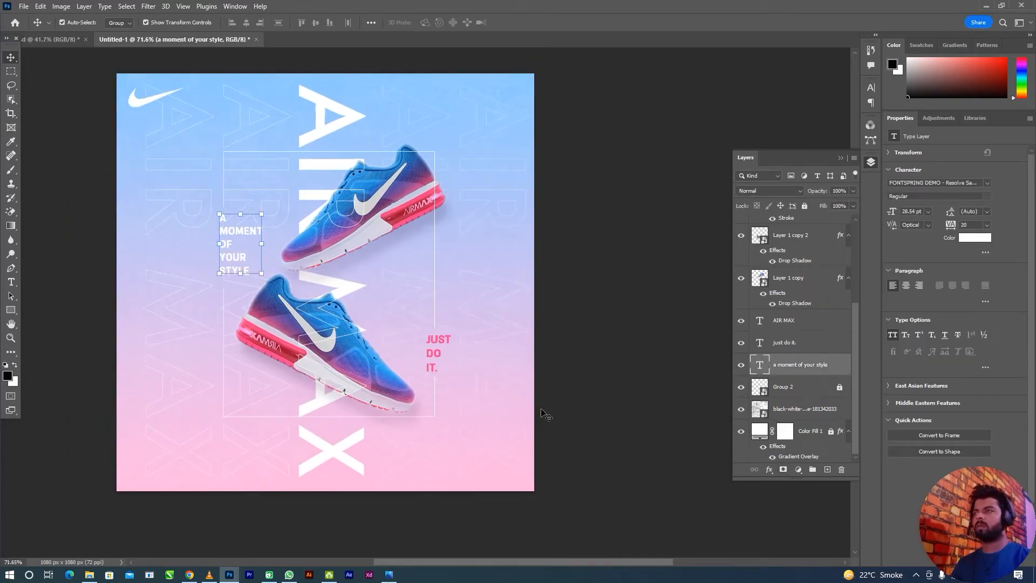
pyautogui.scroll(3, 538, 413)
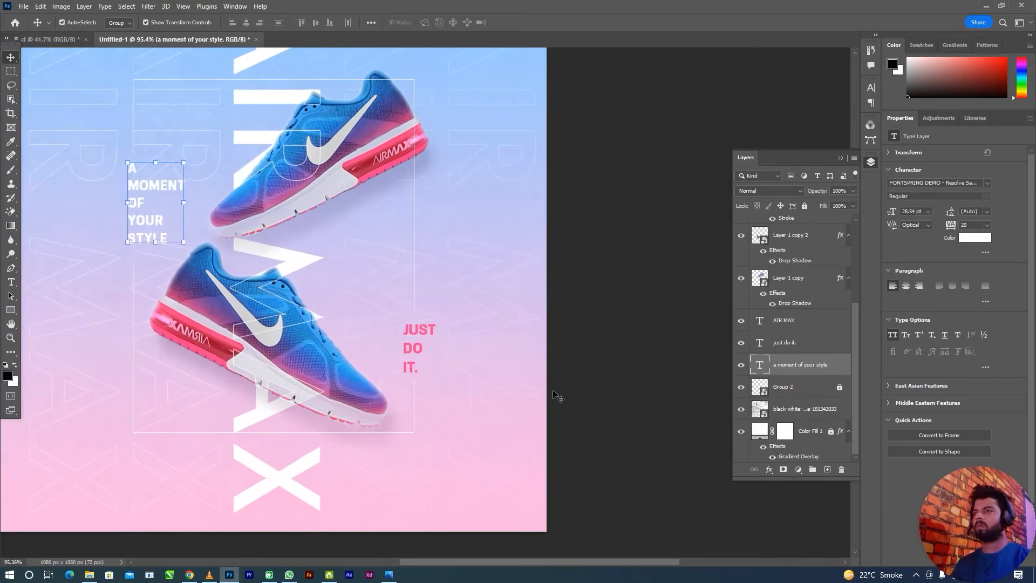
pyautogui.moveTo(555, 393); pyautogui.dragTo(575, 391)
pyautogui.click(10, 309)
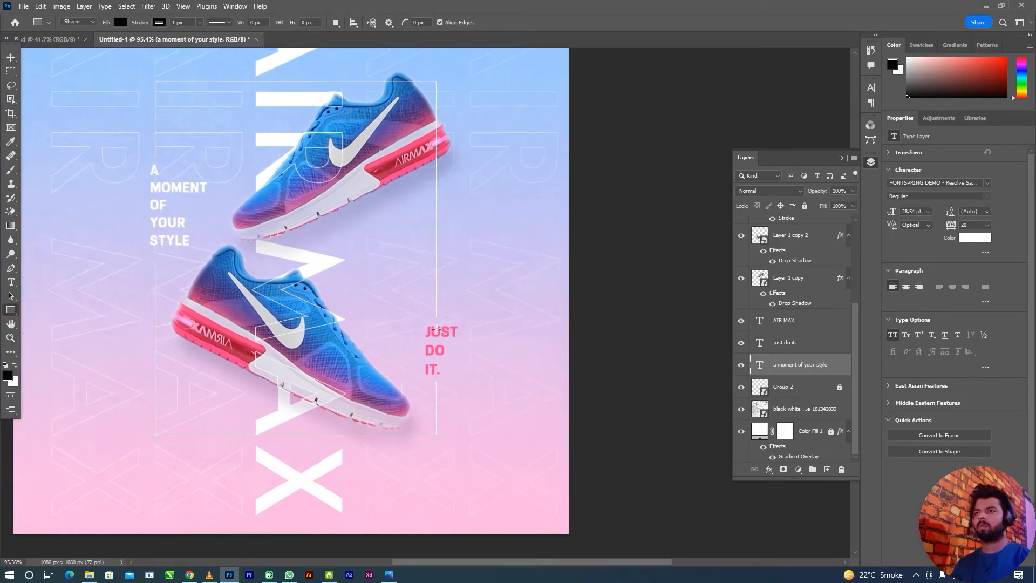
pyautogui.moveTo(422, 322); pyautogui.dragTo(458, 375)
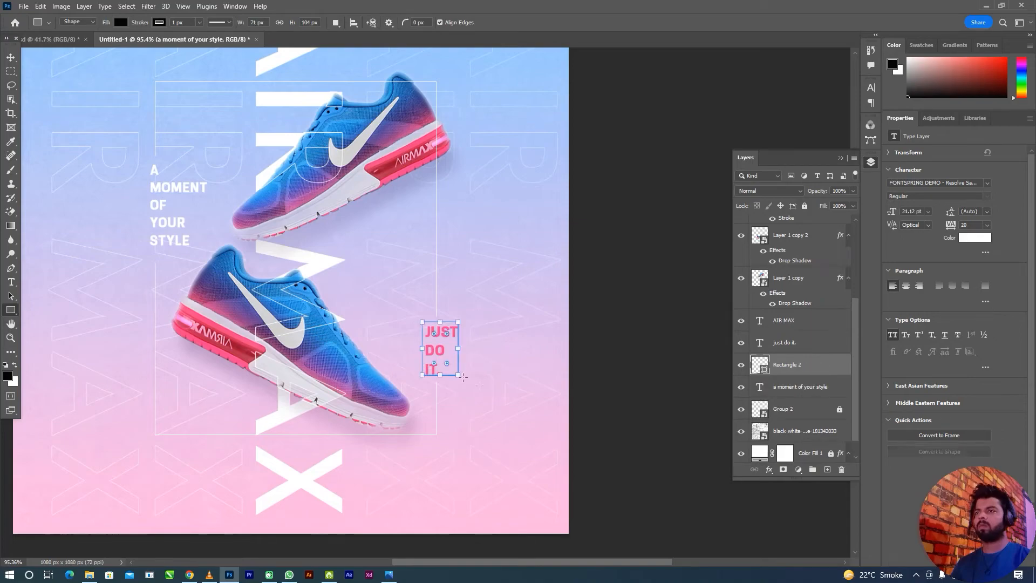
pyautogui.click(11, 58)
pyautogui.scroll(-2, 630, 358)
pyautogui.hotkey('ctrl', 'z')
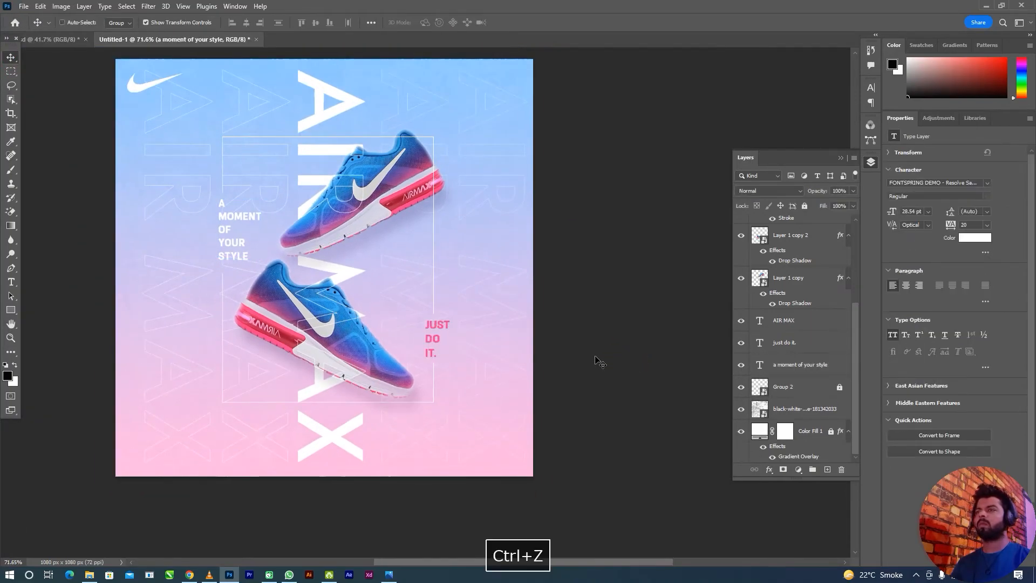
# - Examine the poster's overall composition, including the Nike logo's placement and the empty areas around the shoes
pyautogui.press('space')
pyautogui.moveTo(582, 338); pyautogui.dragTo(598, 350)
pyautogui.click(164, 105)
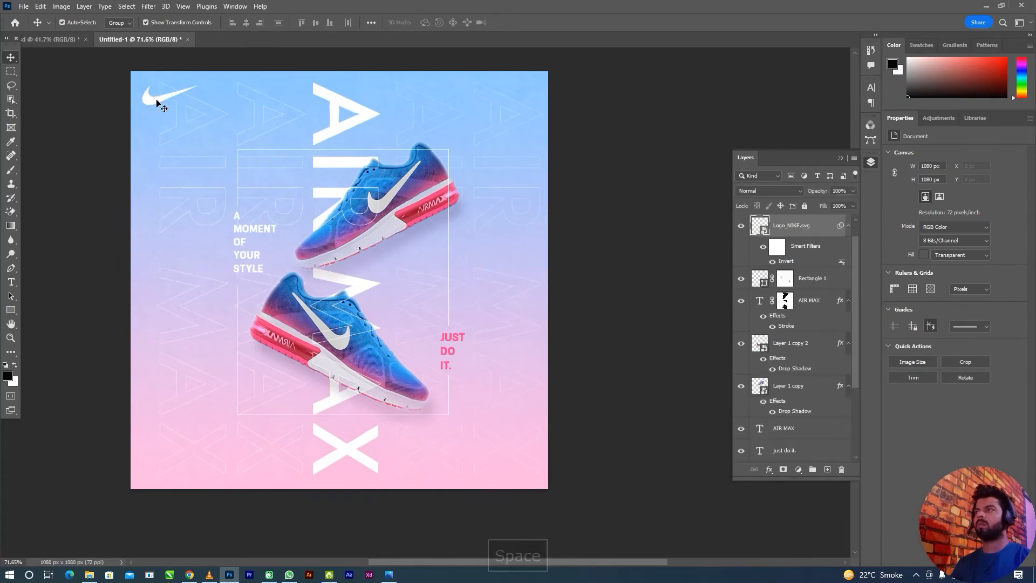
pyautogui.click(606, 329)
pyautogui.scroll(-2, 555, 337)
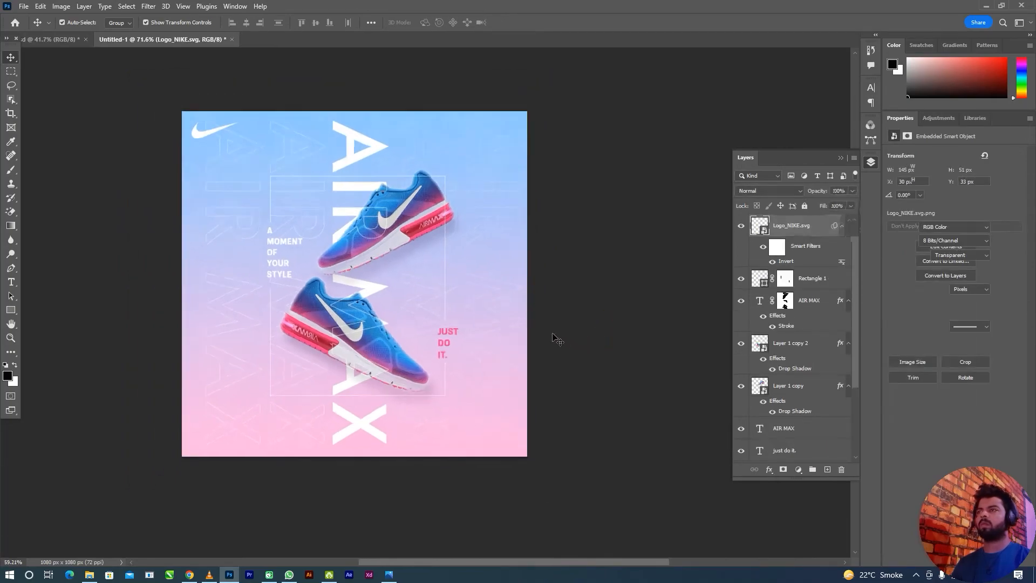
pyautogui.moveTo(615, 344); pyautogui.dragTo(587, 332)
pyautogui.scroll(2, 356, 359)
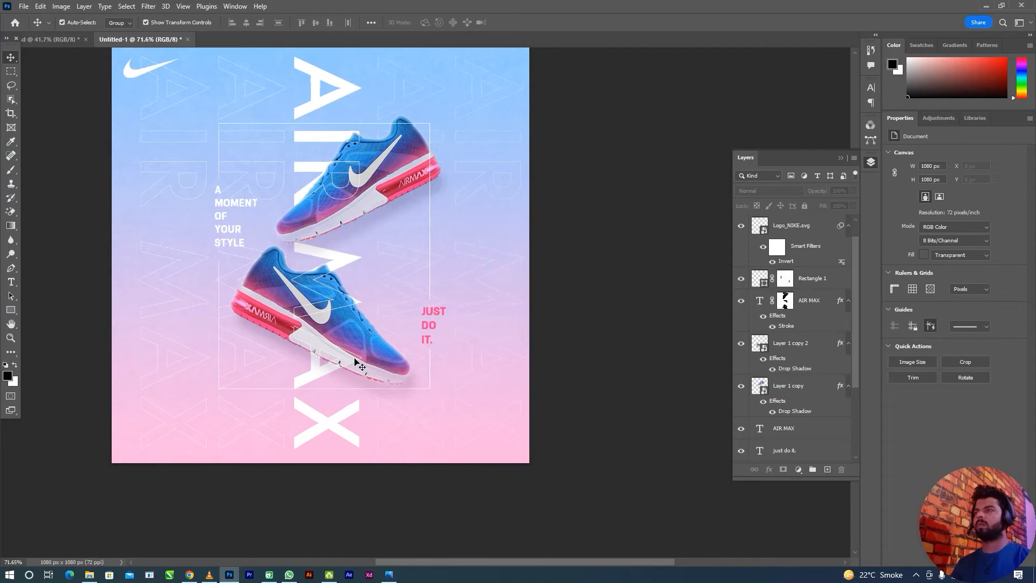
pyautogui.scroll(-1, 286, 316)
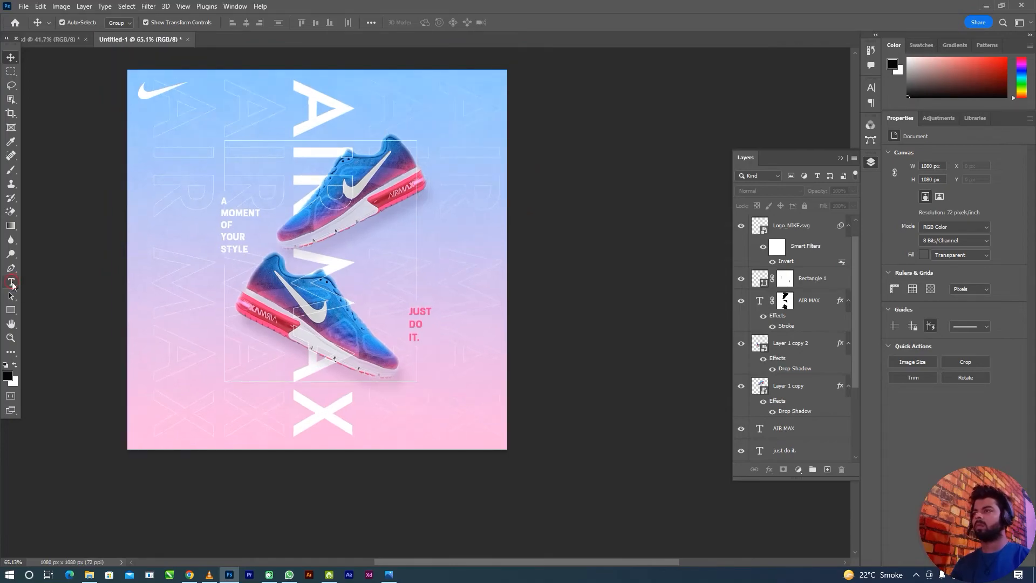
pyautogui.click(12, 283)
pyautogui.click(183, 440)
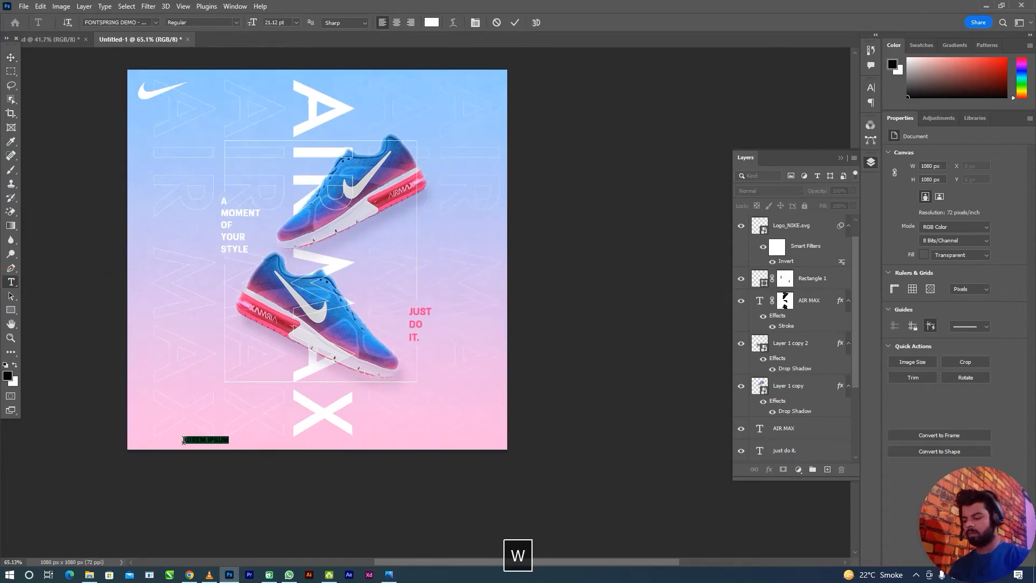
pyautogui.write('ww.yourwebsite')
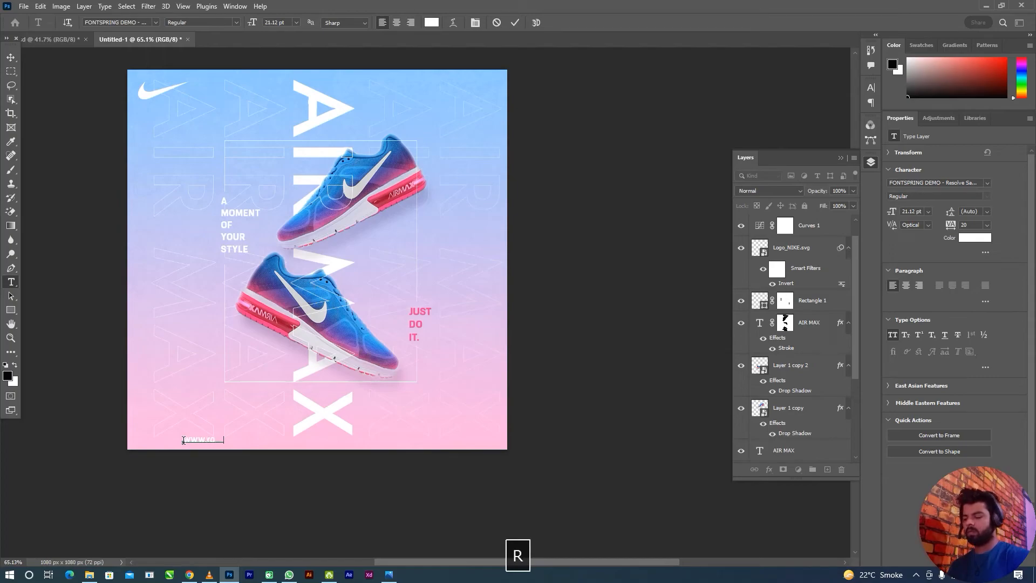
pyautogui.write('.com')
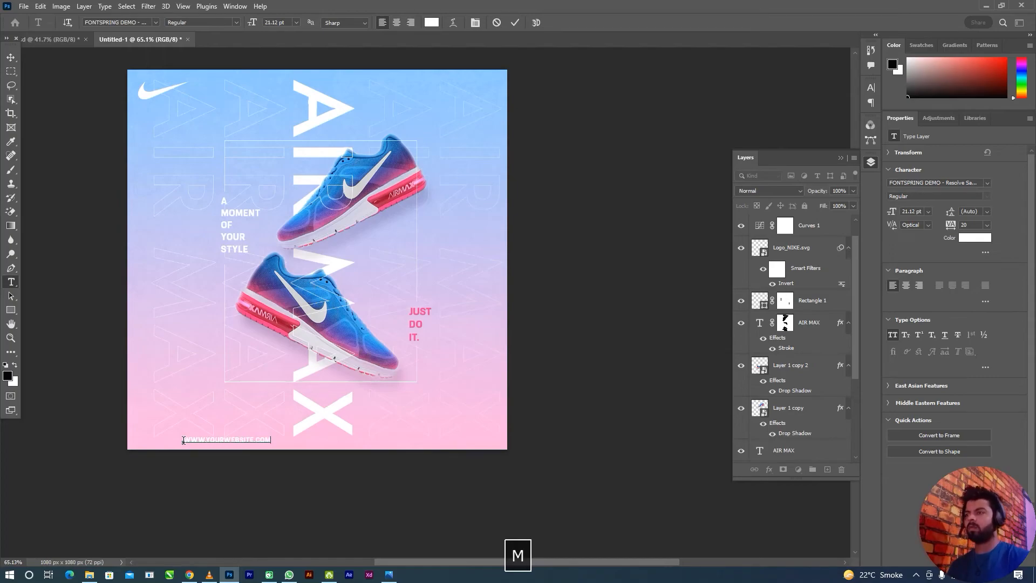
pyautogui.click(11, 58)
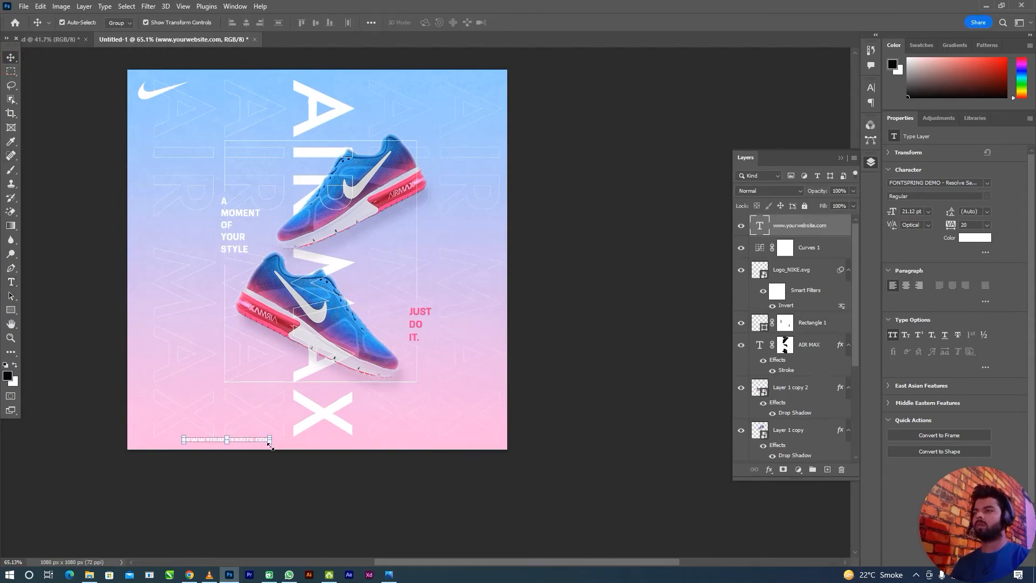
# - Format the website text without All Caps, scaled to 14.79 pt with tracking of 340
pyautogui.hotkey('ctrl', 't')
pyautogui.moveTo(270, 440); pyautogui.dragTo(252, 439)
pyautogui.press('Return')
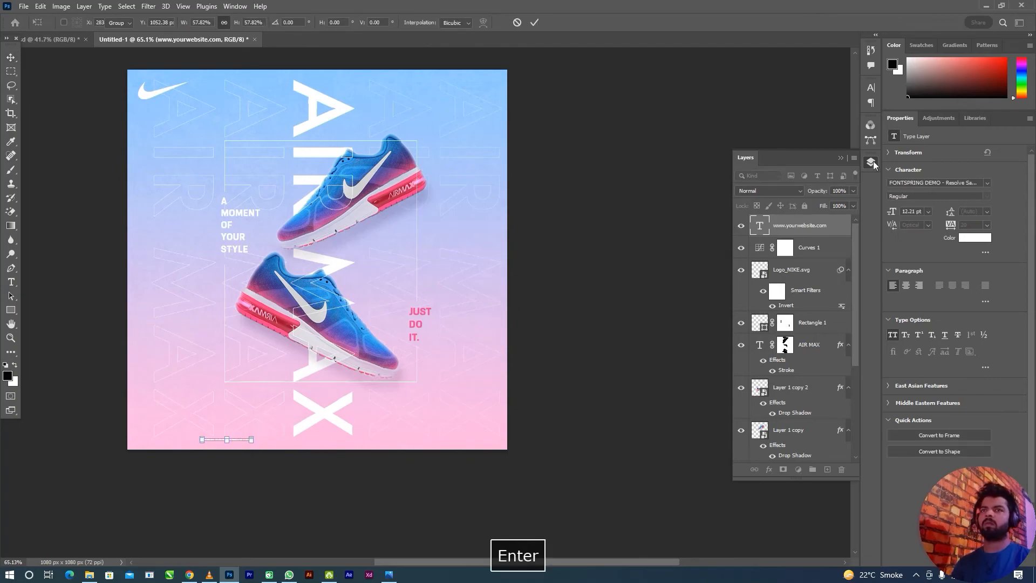
pyautogui.click(871, 87)
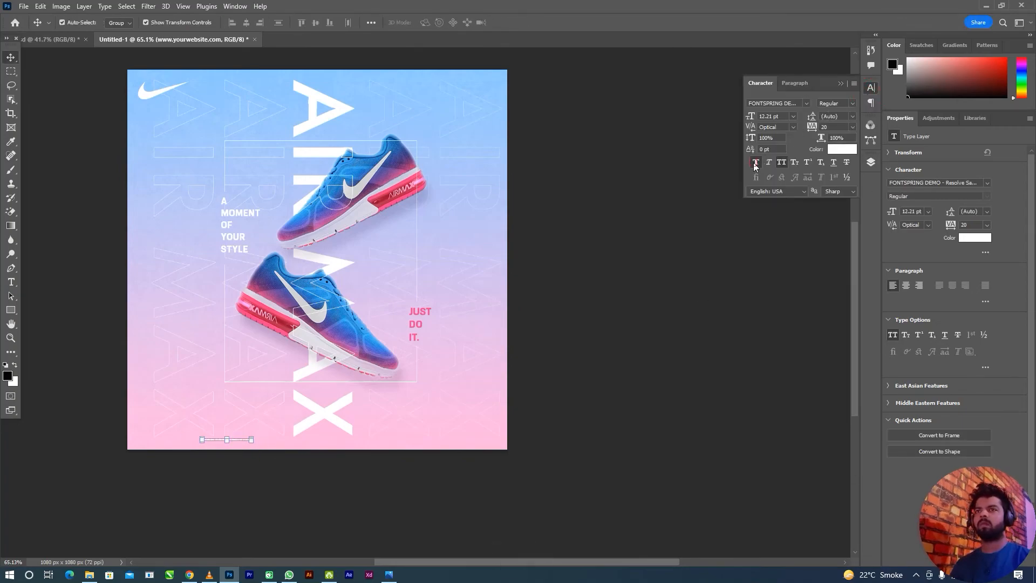
pyautogui.click(783, 161)
pyautogui.hotkey('ctrl', 't')
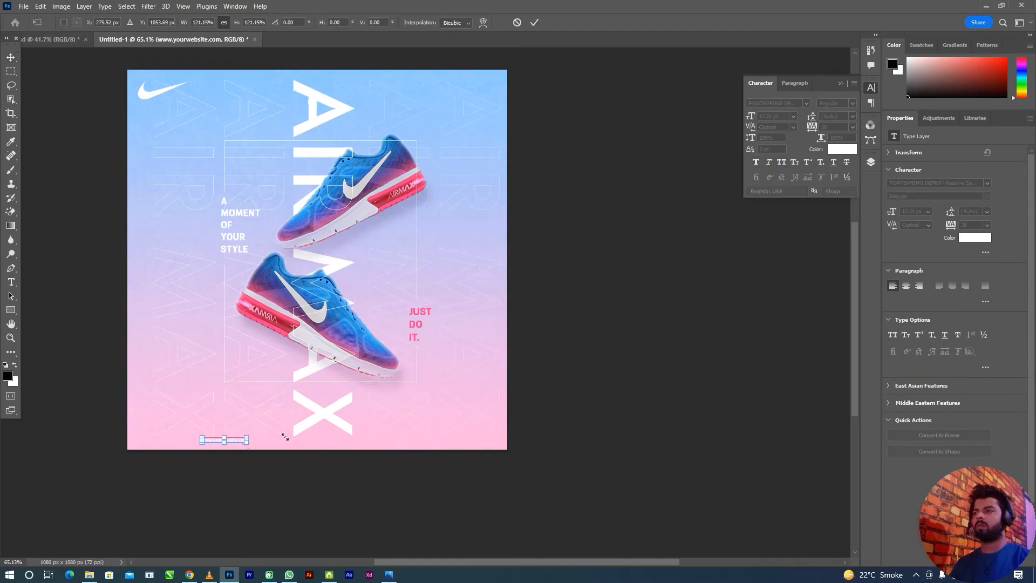
pyautogui.press('Return')
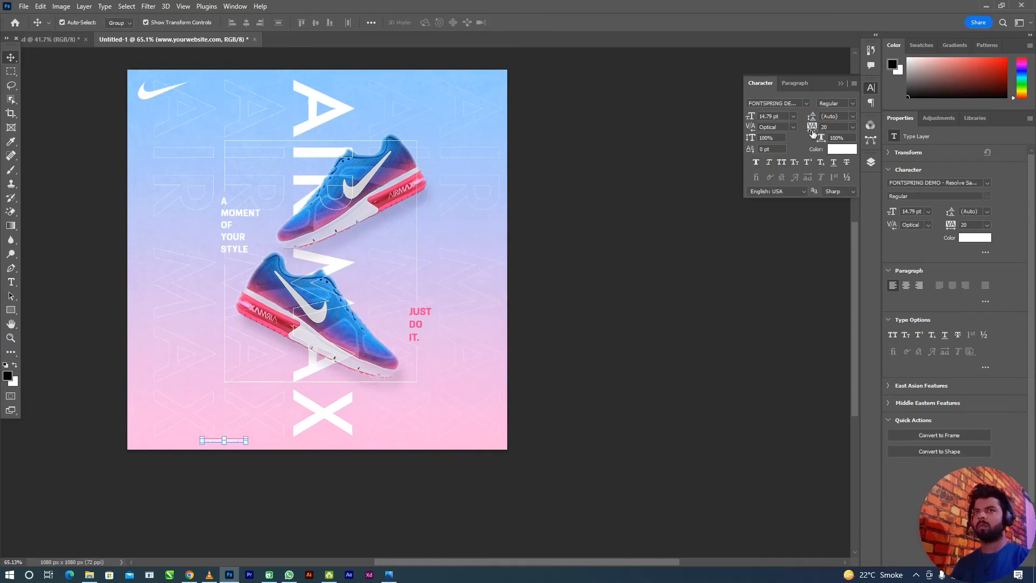
pyautogui.moveTo(813, 133); pyautogui.dragTo(824, 129)
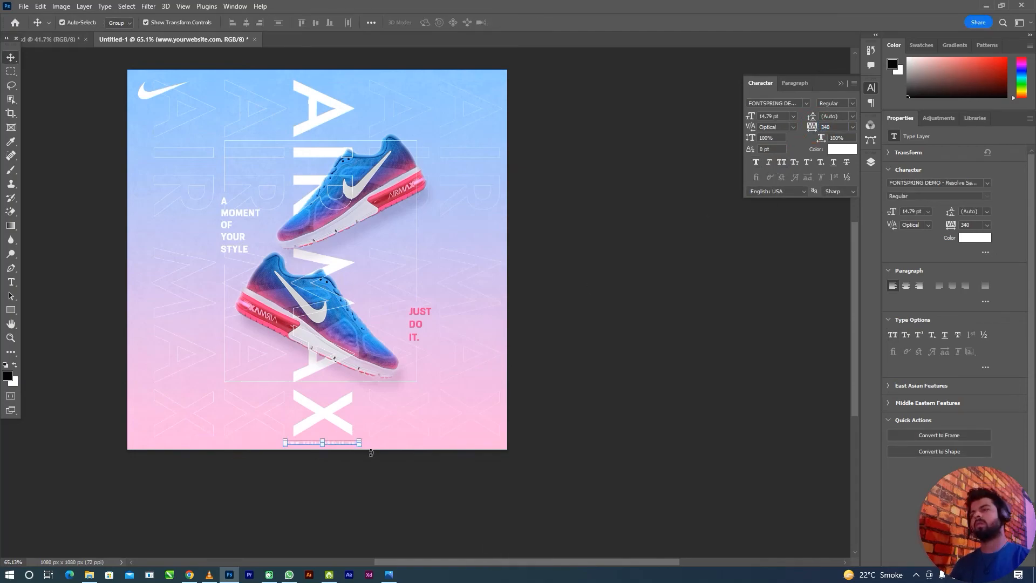
# - Rotate the website text to -90° and place it vertically along the poster's right edge, roughly at mid-height
pyautogui.moveTo(372, 453); pyautogui.dragTo(343, 386)
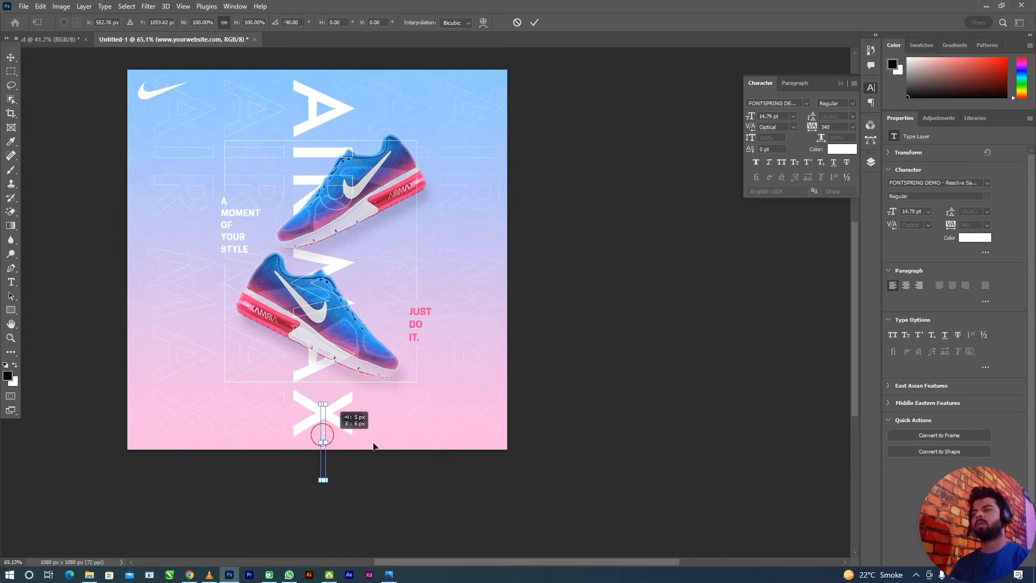
pyautogui.moveTo(374, 446); pyautogui.dragTo(493, 253)
pyautogui.press('Return')
pyautogui.press('space')
pyautogui.moveTo(561, 343); pyautogui.dragTo(572, 336)
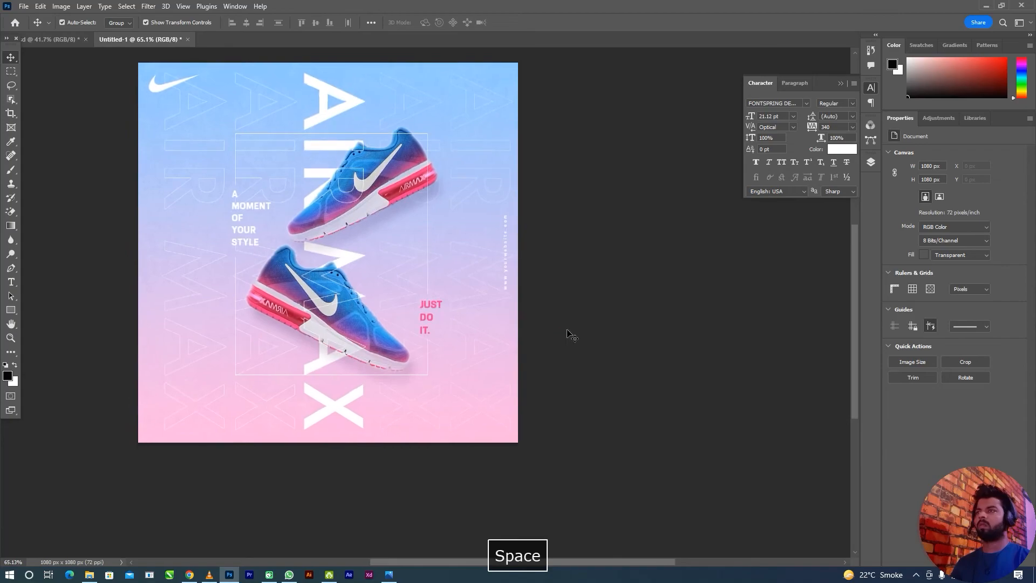
# - Set the opacity of the solid white AIR MAX text layer behind the shoes to 71%
pyautogui.scroll(1, 425, 305)
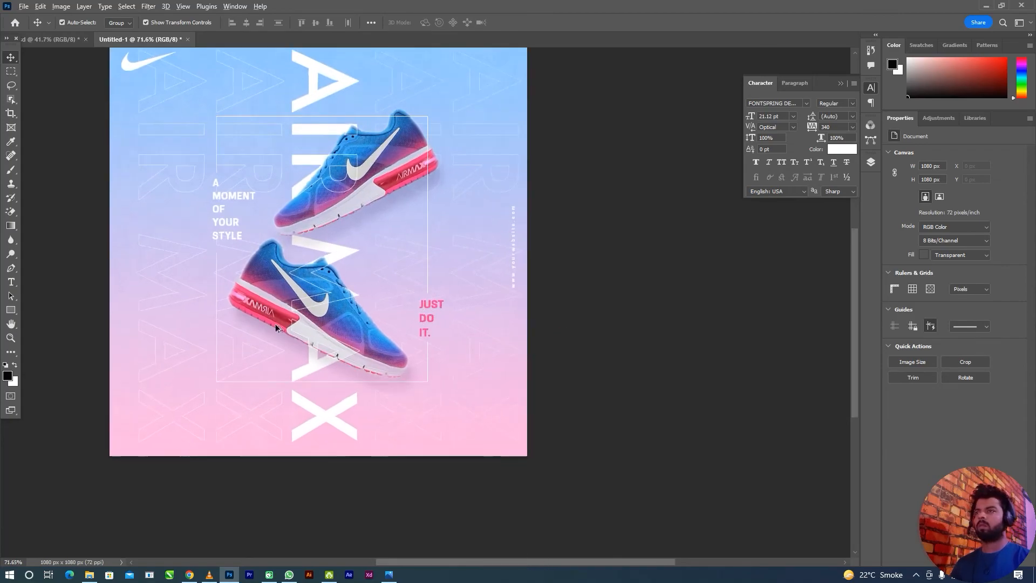
pyautogui.click(339, 258)
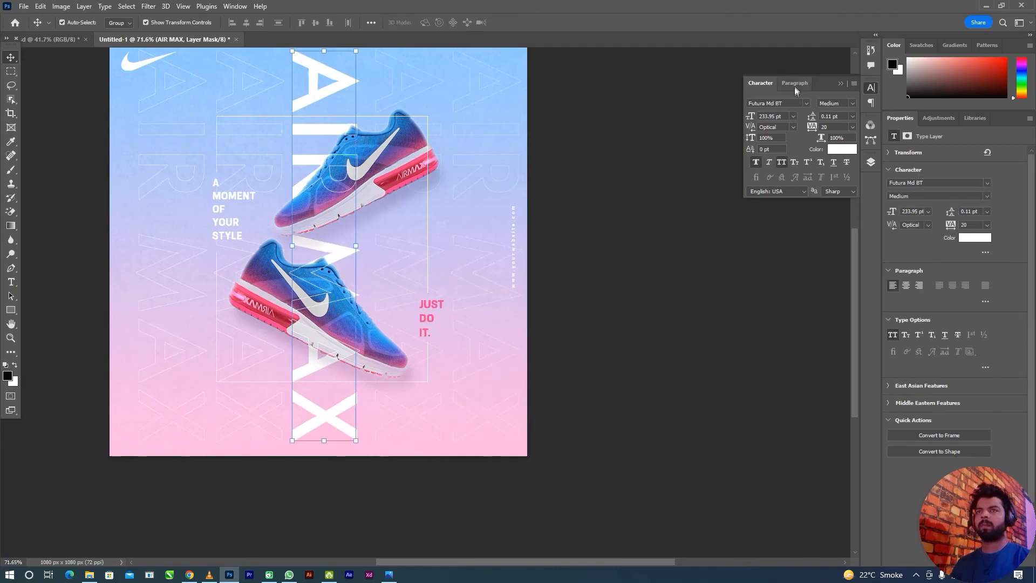
pyautogui.click(870, 162)
pyautogui.scroll(-5, 785, 391)
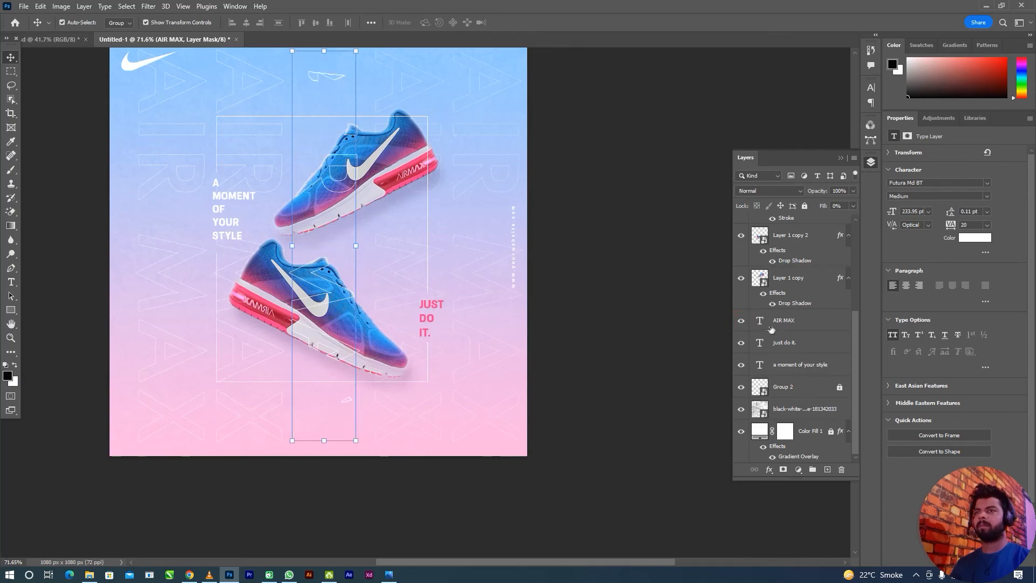
pyautogui.click(741, 321)
pyautogui.click(787, 326)
pyautogui.click(849, 191)
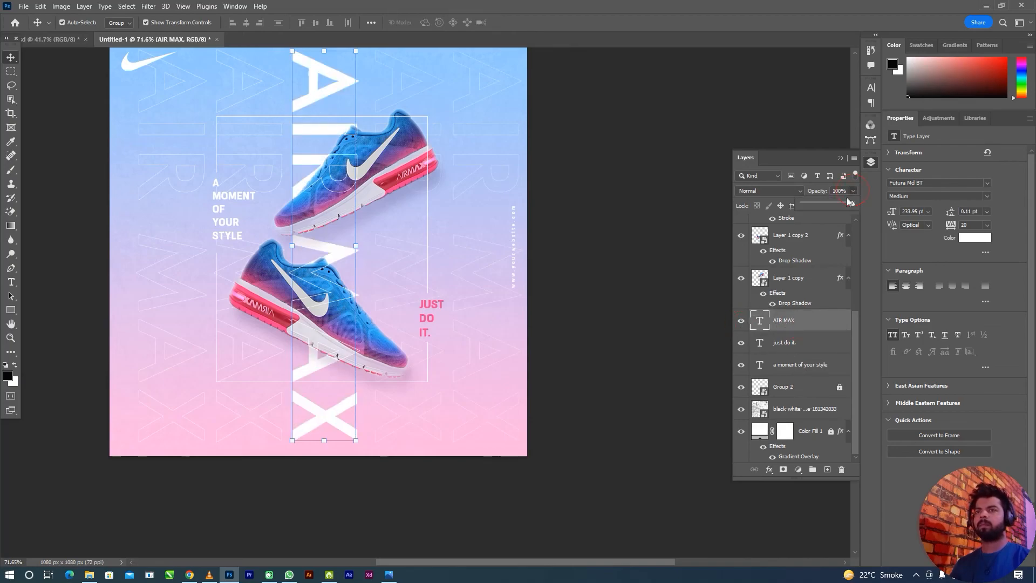
pyautogui.moveTo(837, 205); pyautogui.dragTo(840, 205)
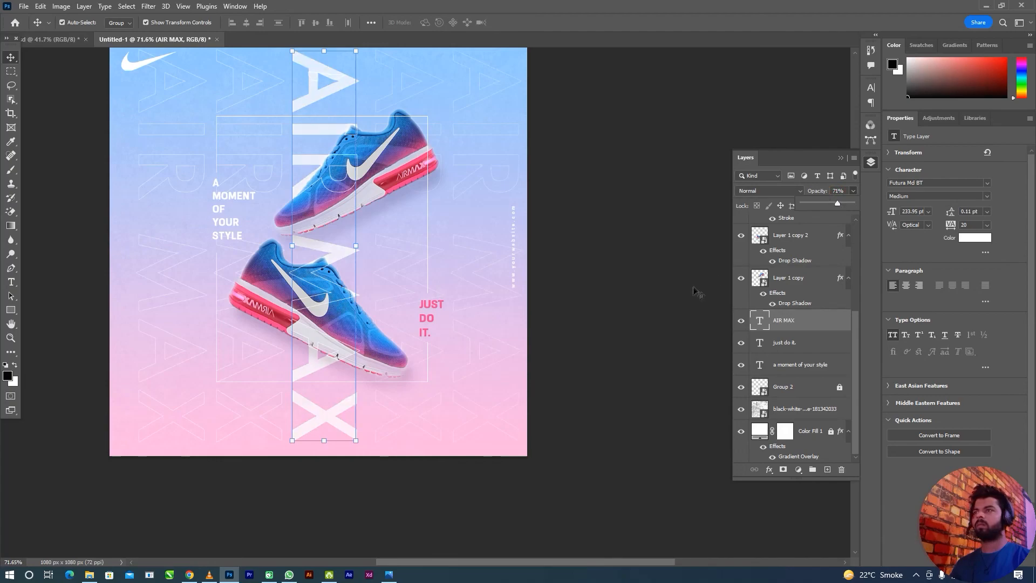
pyautogui.click(616, 351)
pyautogui.scroll(-2, 618, 376)
pyautogui.moveTo(615, 366); pyautogui.dragTo(611, 372)
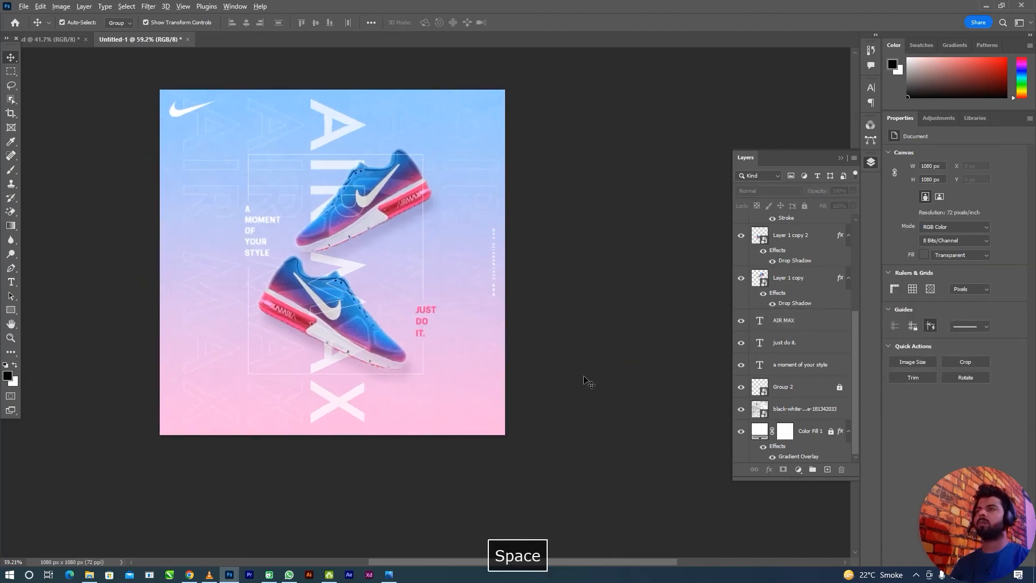
pyautogui.scroll(2, 584, 376)
pyautogui.scroll(-1, 584, 377)
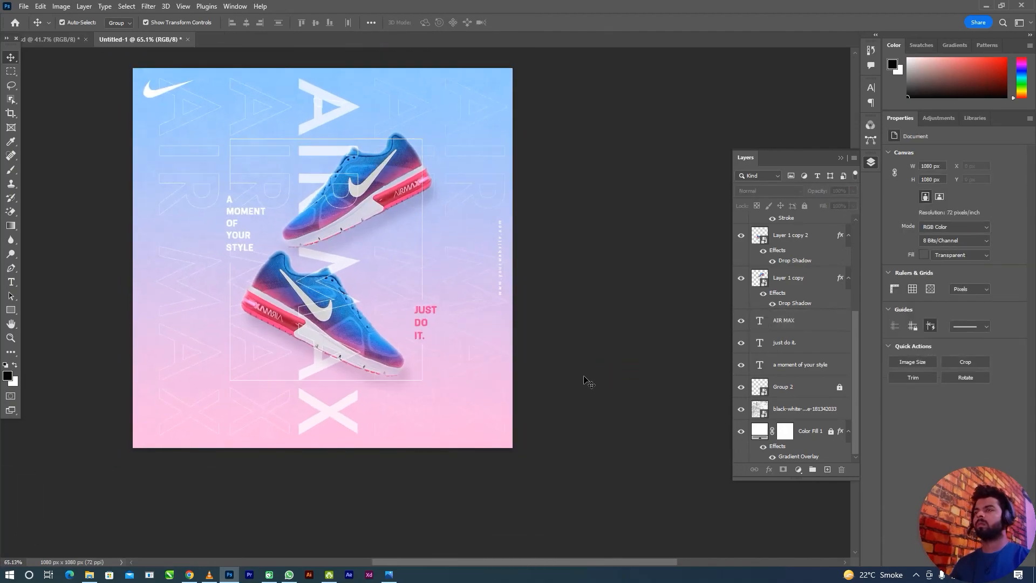